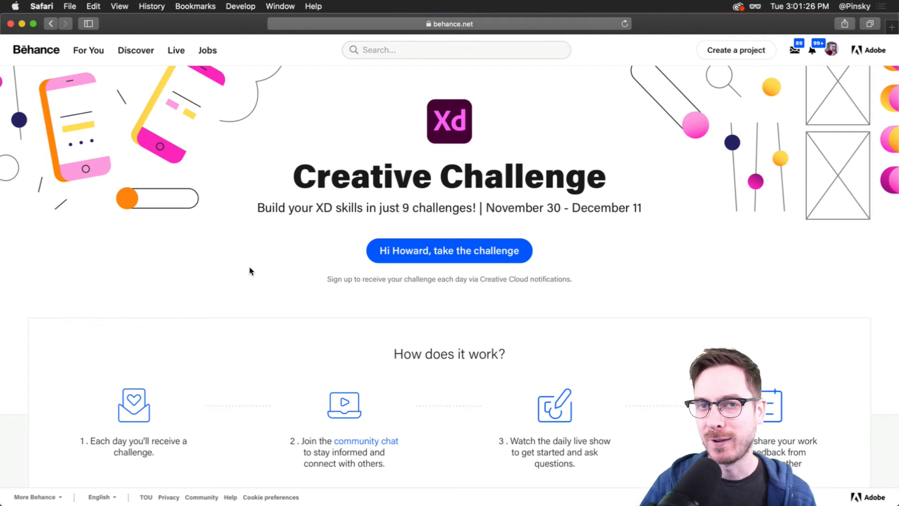
# Step: Switch to Discord and look through the channels and challenge announcement on the Adobe XD server
pyautogui.scroll(-4, 250, 271)
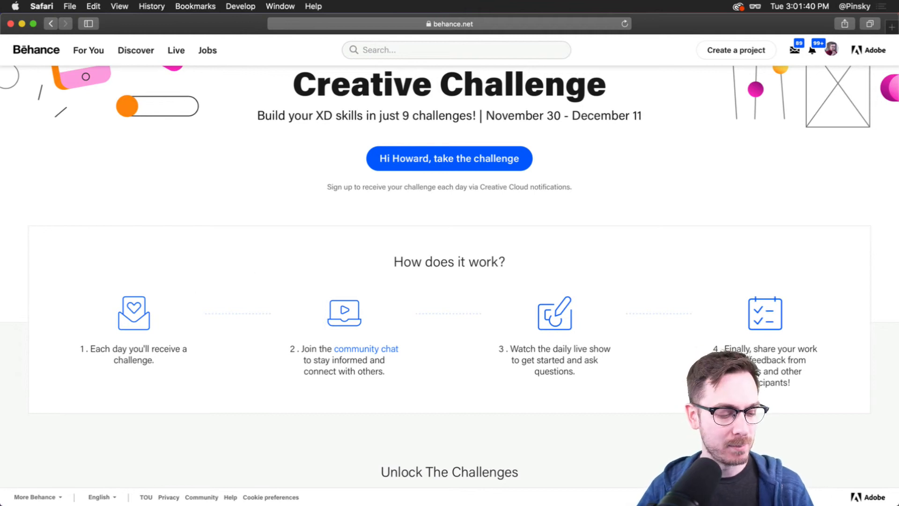
pyautogui.press('Return')
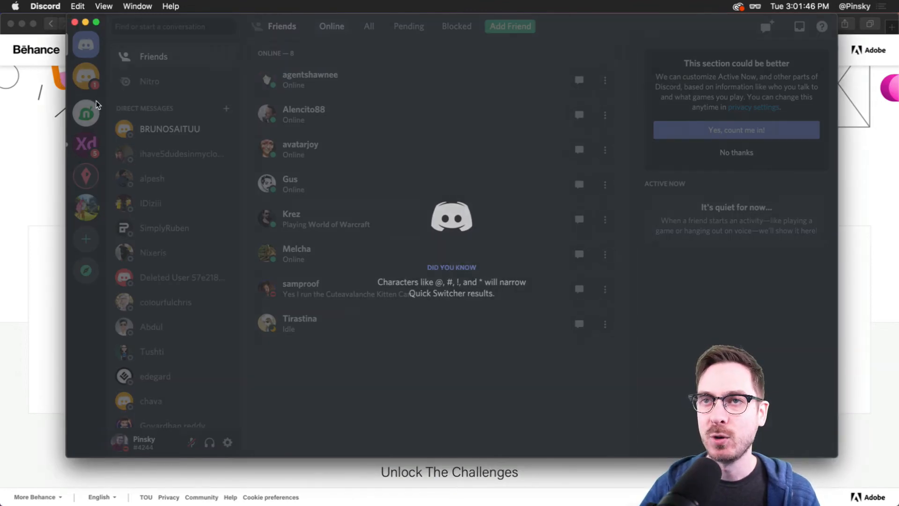
pyautogui.click(85, 144)
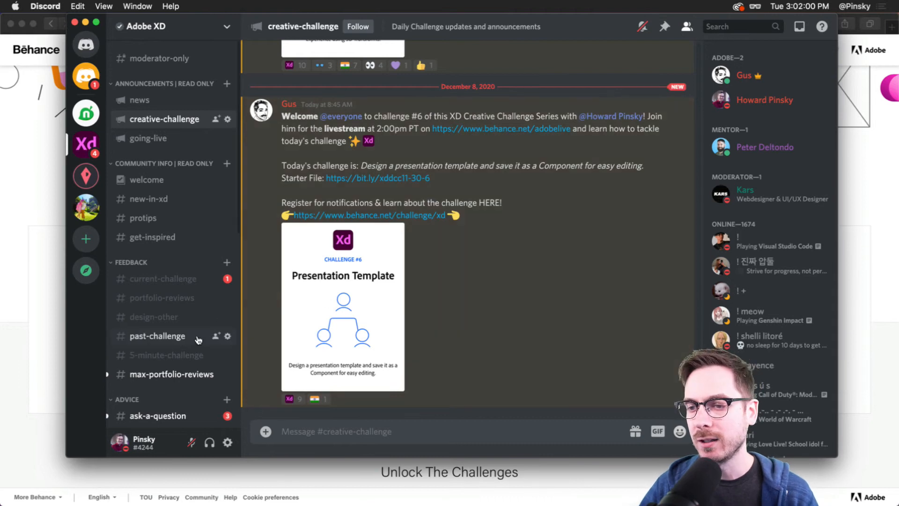
pyautogui.scroll(-2, 195, 340)
pyautogui.scroll(-4, 187, 346)
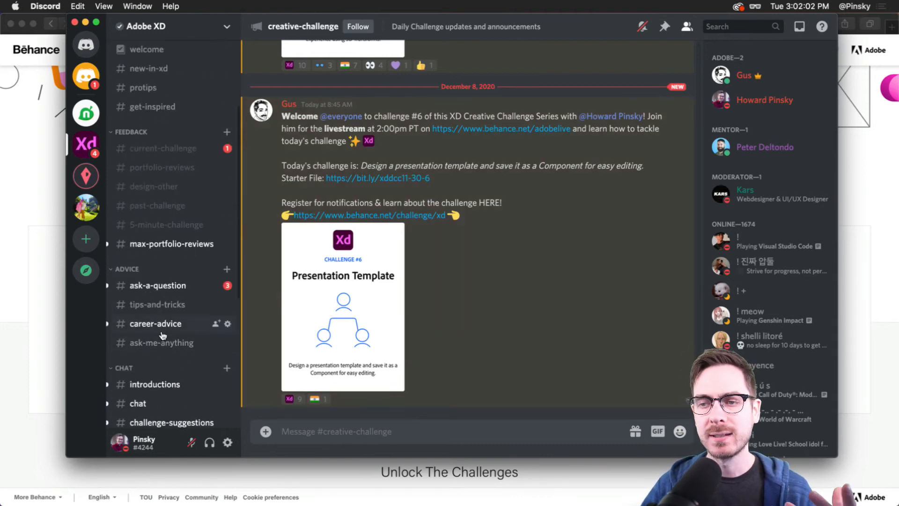
pyautogui.scroll(-3, 163, 353)
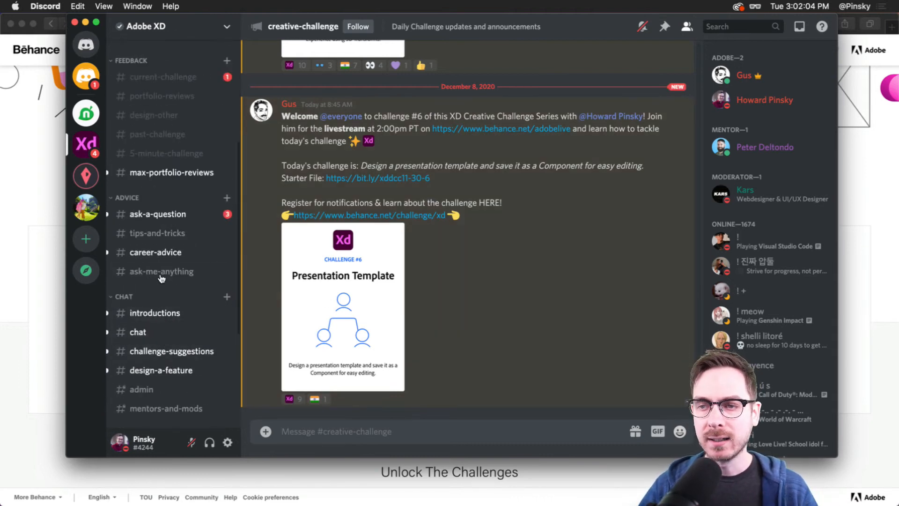
pyautogui.scroll(9, 200, 256)
# Step: Switch back to Safari and review the daily challenges listed on the Behance Creative Challenge page
pyautogui.press('super+Tab')
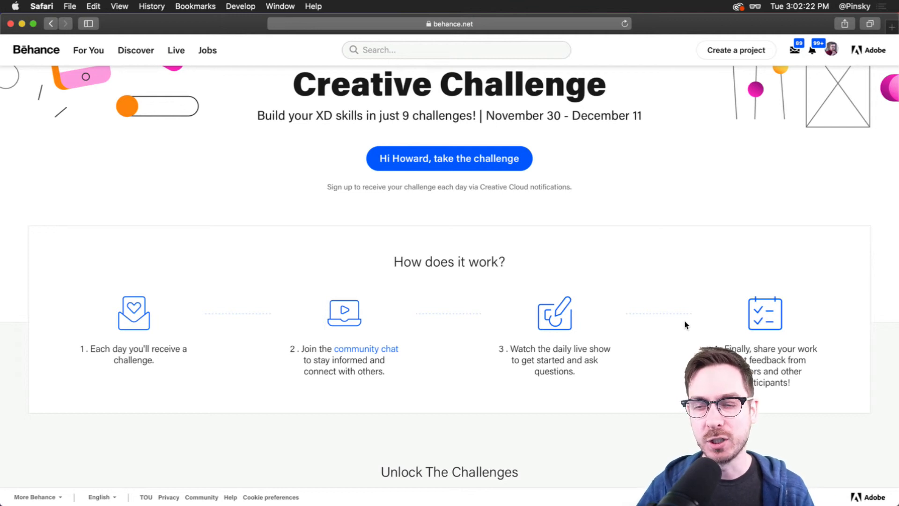
pyautogui.scroll(-10, 685, 323)
pyautogui.scroll(2, 309, 180)
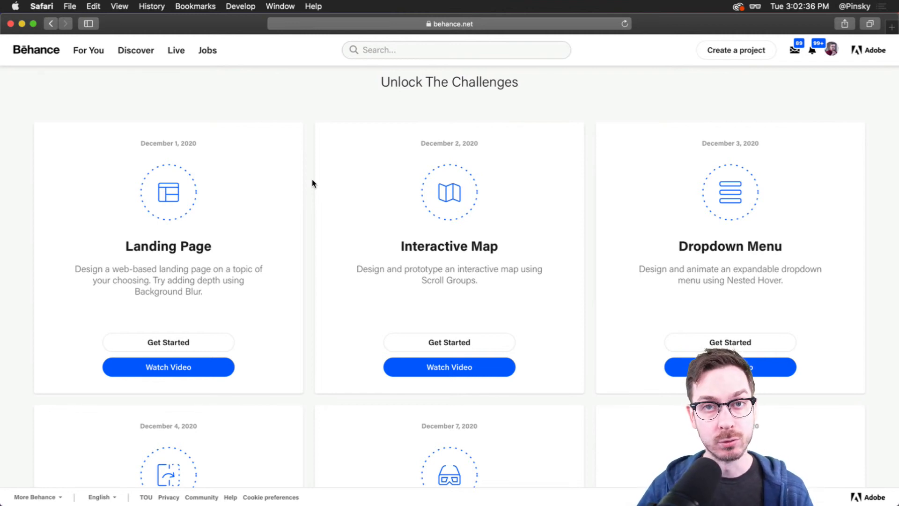
pyautogui.scroll(-2, 459, 192)
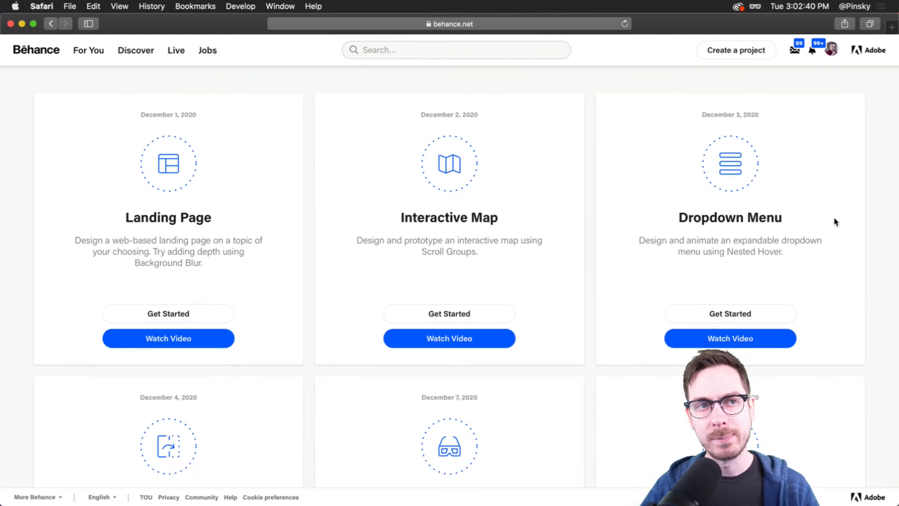
pyautogui.scroll(1, 836, 222)
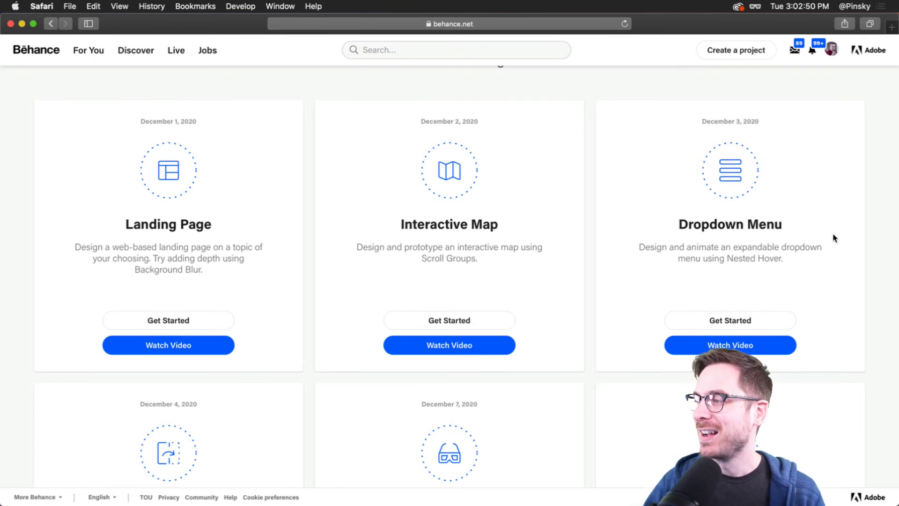
pyautogui.scroll(-5, 522, 321)
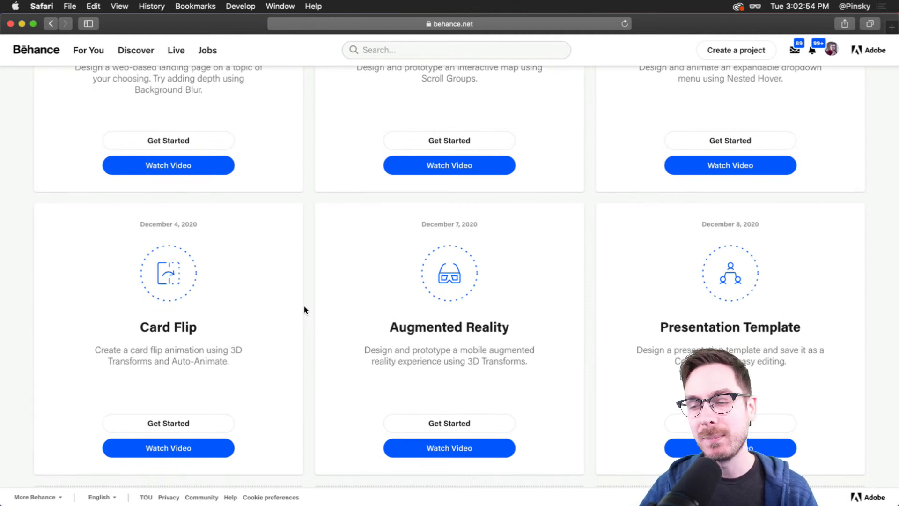
pyautogui.scroll(-1, 304, 309)
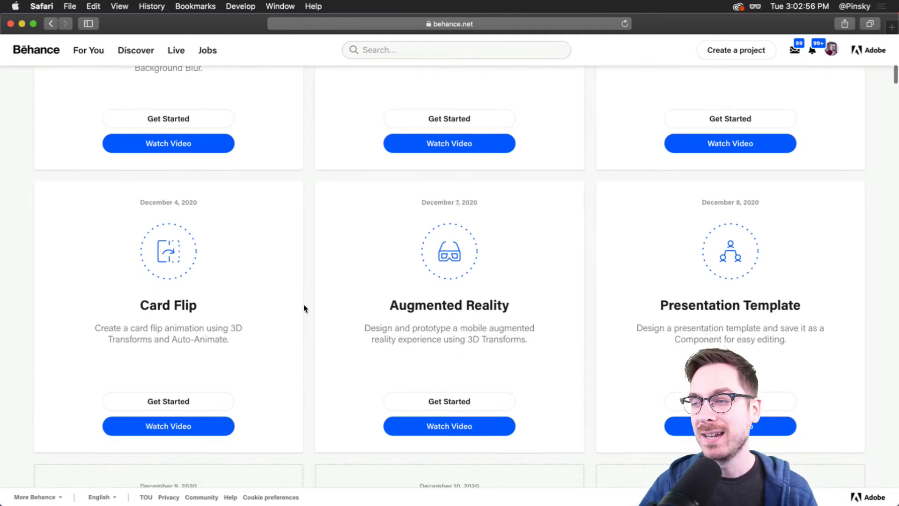
pyautogui.scroll(-1, 304, 307)
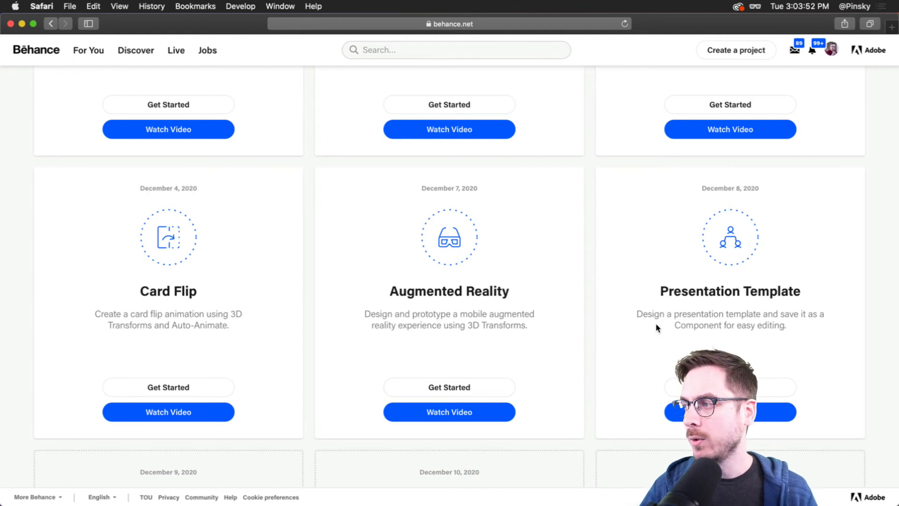
# Step: Get started on the Presentation Template challenge, opening its starter file in Adobe XD, and enlarge the document window
pyautogui.click(731, 387)
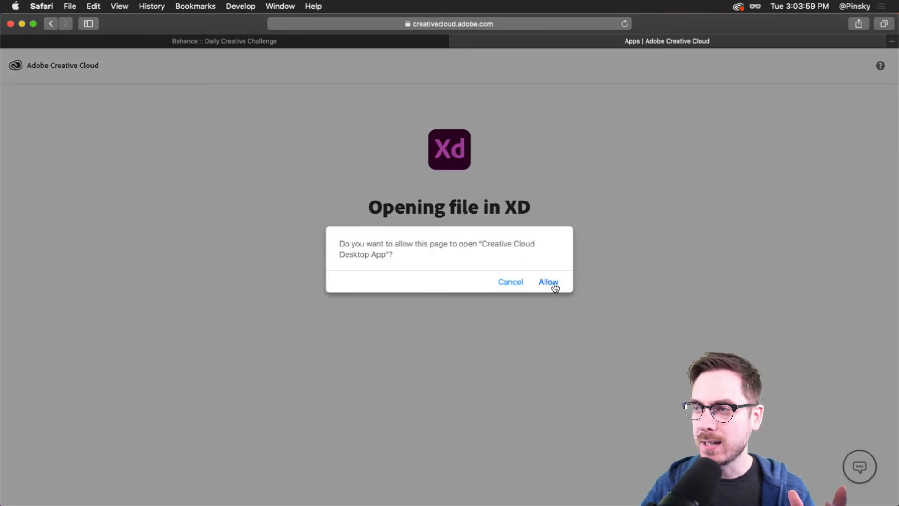
pyautogui.click(549, 282)
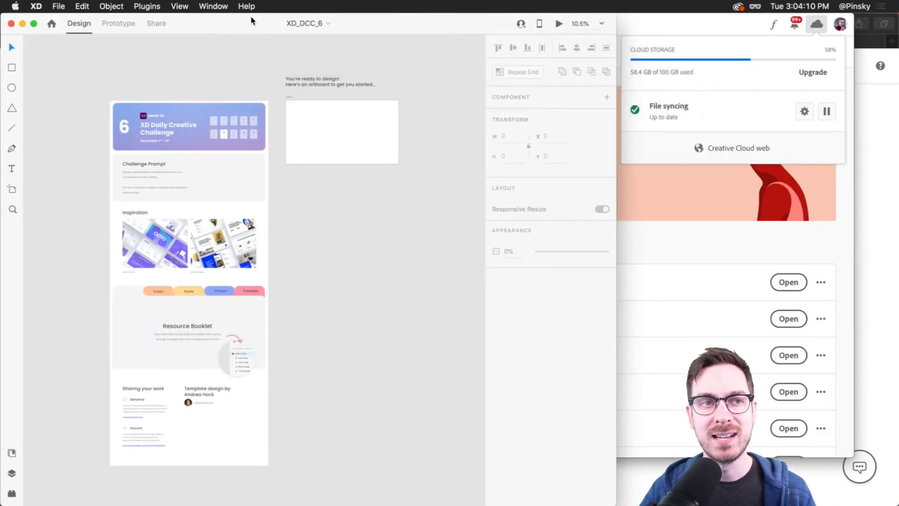
pyautogui.click(34, 24)
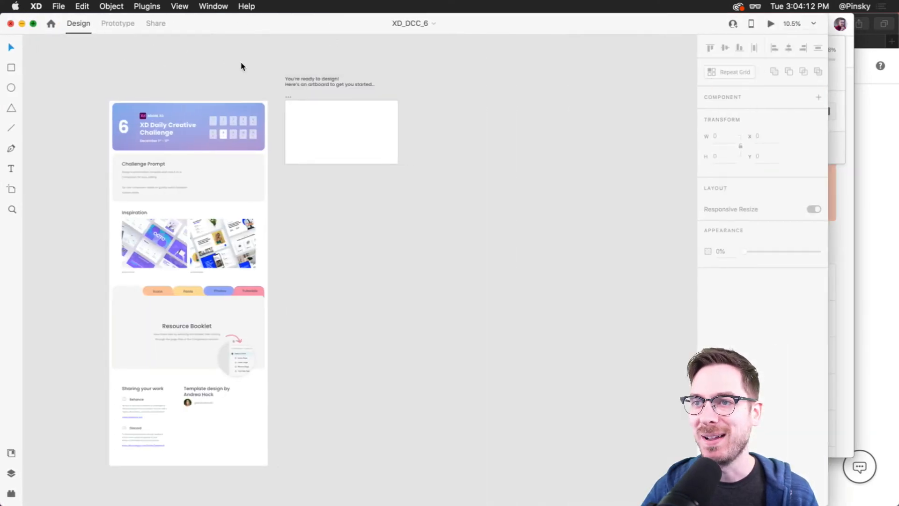
# Step: Examine the challenge prompt, the inspiration images and the blank Presentations artboard in the starter file
pyautogui.scroll(3, 120, 224)
pyautogui.scroll(5, 119, 223)
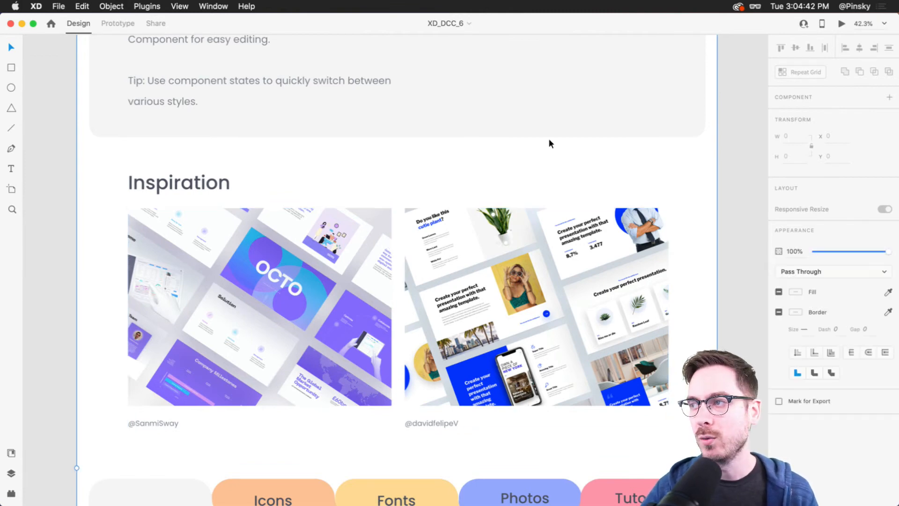
pyautogui.hscroll(5, 596, 187)
pyautogui.moveTo(595, 210); pyautogui.dragTo(298, 337)
pyautogui.scroll(1, 443, 206)
pyautogui.scroll(1, 443, 207)
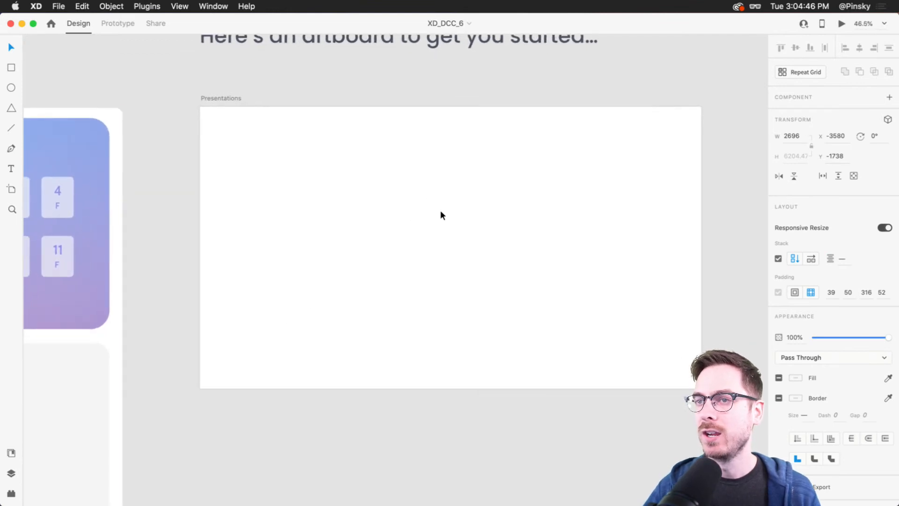
pyautogui.moveTo(443, 217); pyautogui.dragTo(433, 223)
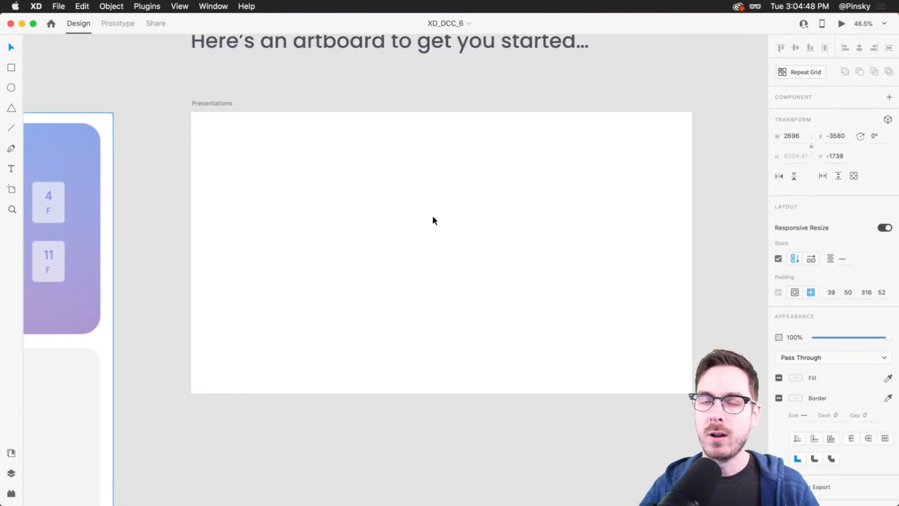
# Step: Draw a 1920 by 1080 rectangle that covers the whole Presentations artboard
pyautogui.click(341, 223)
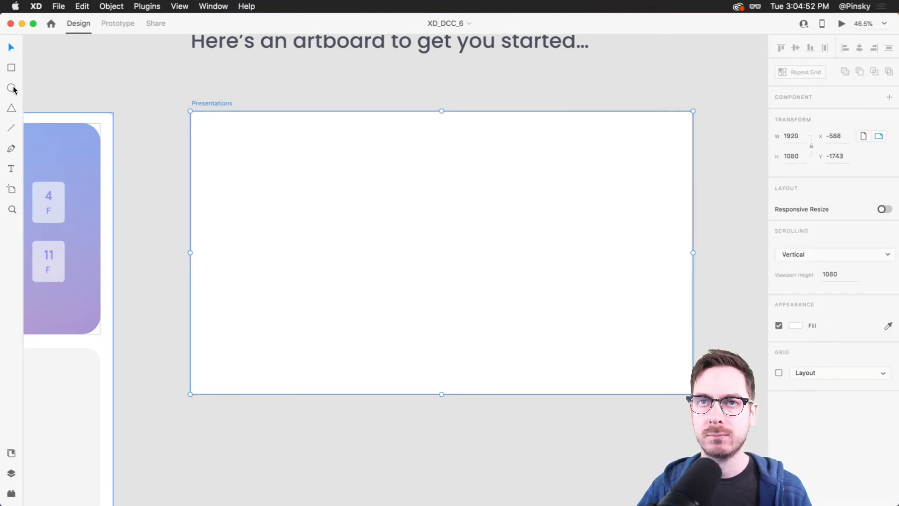
pyautogui.click(12, 72)
pyautogui.moveTo(192, 114); pyautogui.dragTo(692, 394)
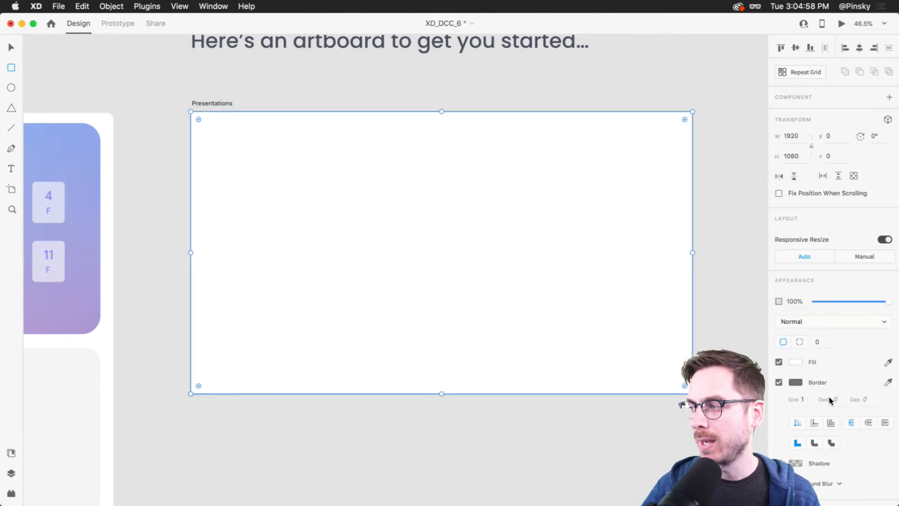
# Step: Remove the rectangle's border and change its fill to a solid medium grey
pyautogui.click(778, 382)
pyautogui.click(794, 362)
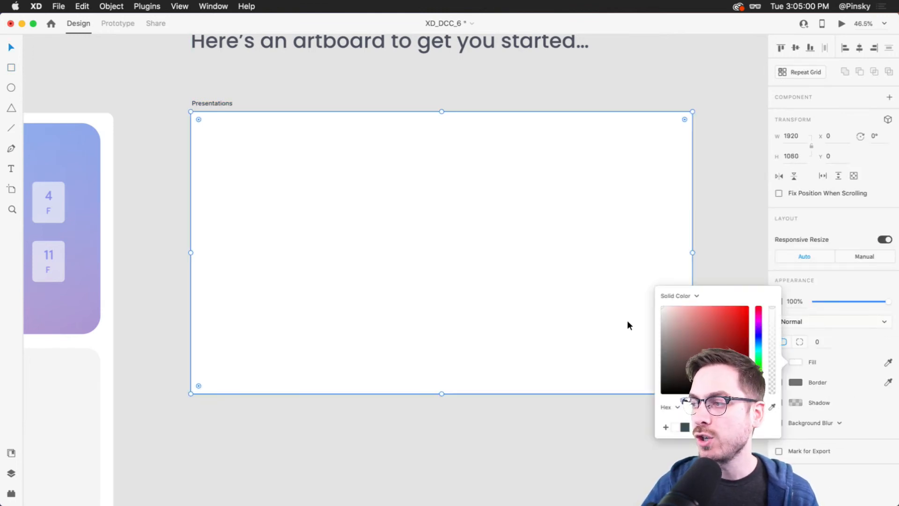
pyautogui.moveTo(672, 338); pyautogui.dragTo(614, 347)
pyautogui.click(511, 261)
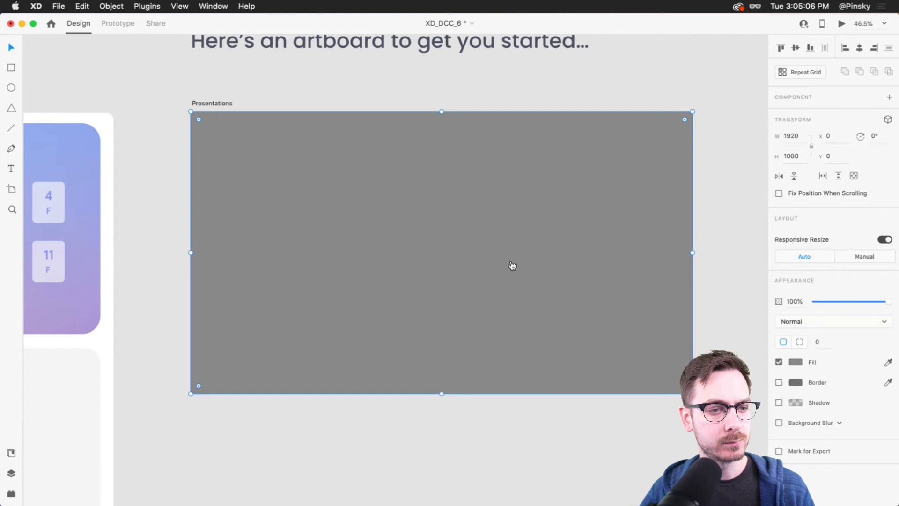
# Step: Switch to Finder and look through the Patterns folder and its Exports subfolder for background images
pyautogui.press('super+Tab')
pyautogui.click(565, 370)
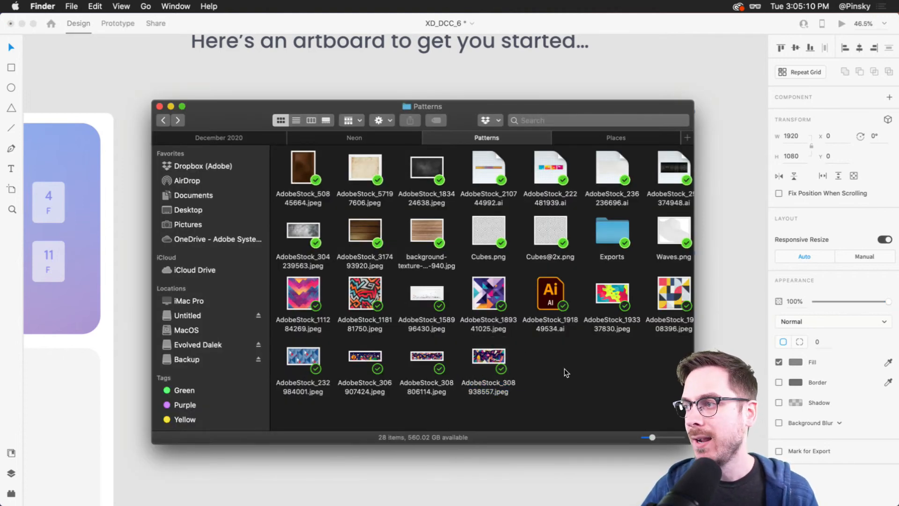
pyautogui.hscroll(3, 564, 368)
pyautogui.hscroll(-3, 561, 367)
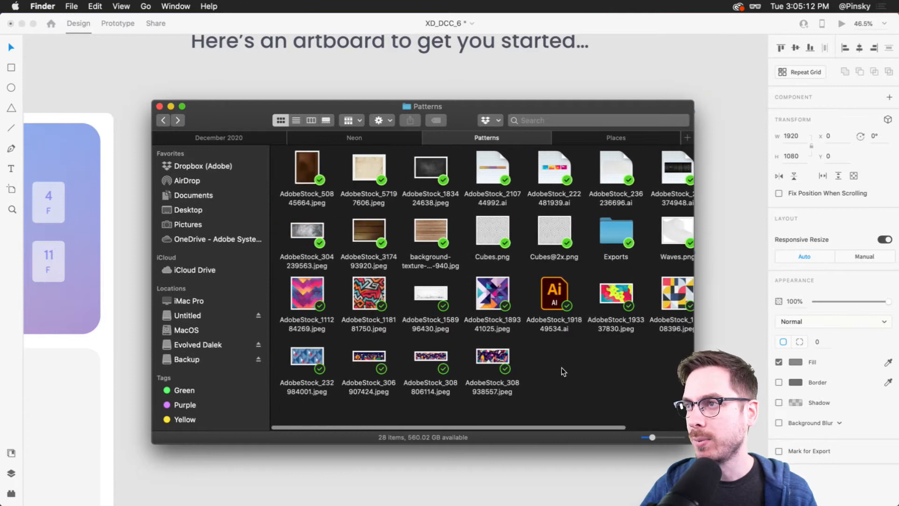
pyautogui.doubleClick(605, 226)
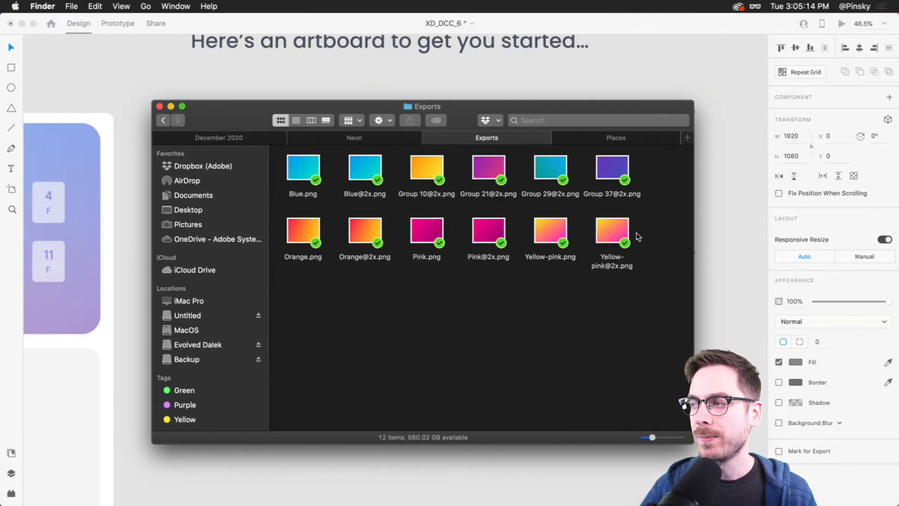
pyautogui.click(720, 253)
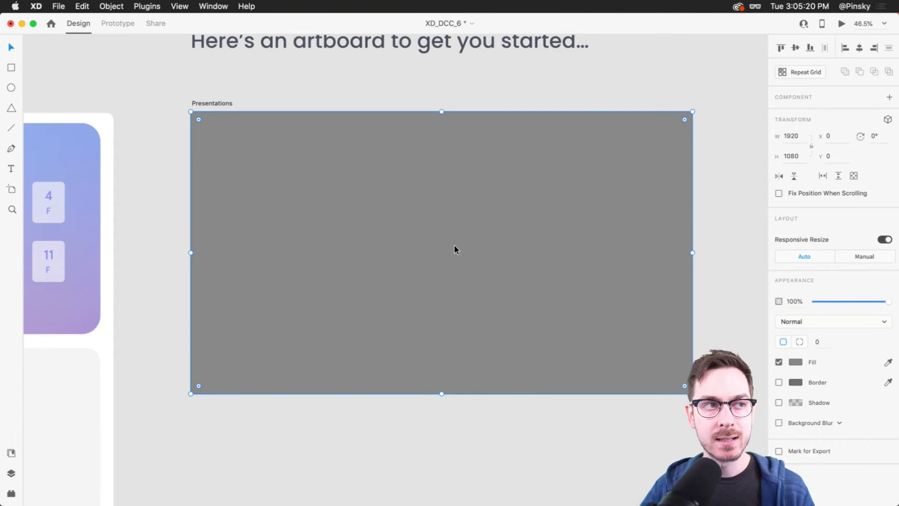
# Step: Go back to the Patterns folder in Finder and preview several of its AdobeStock pattern images
pyautogui.press('super+Tab')
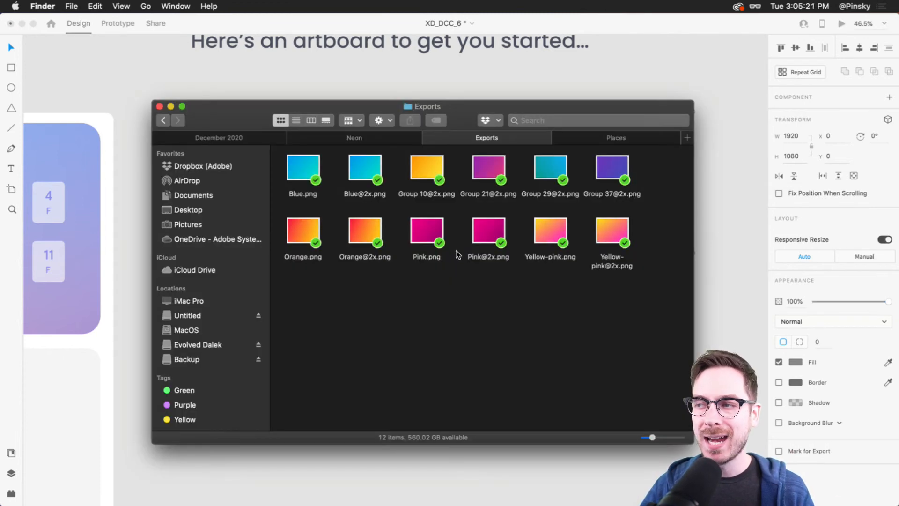
pyautogui.click(163, 120)
pyautogui.click(315, 295)
pyautogui.press('space')
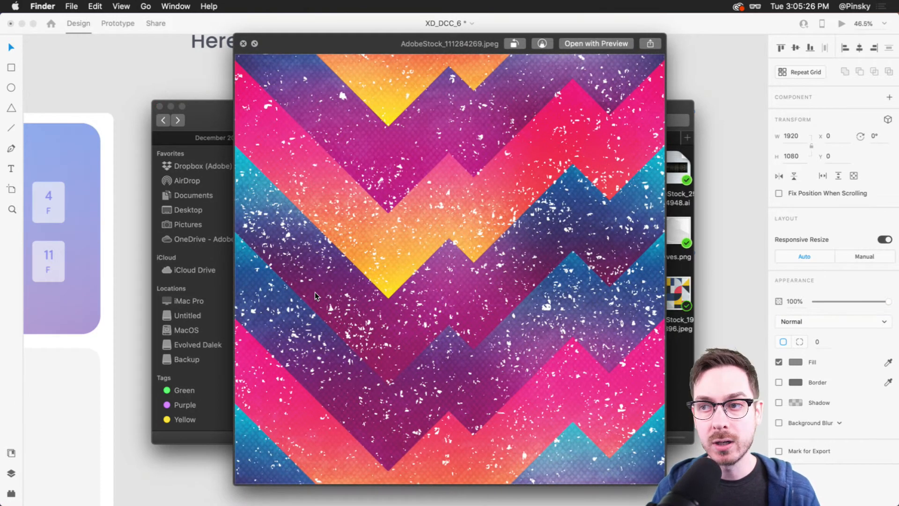
pyautogui.press('Right')
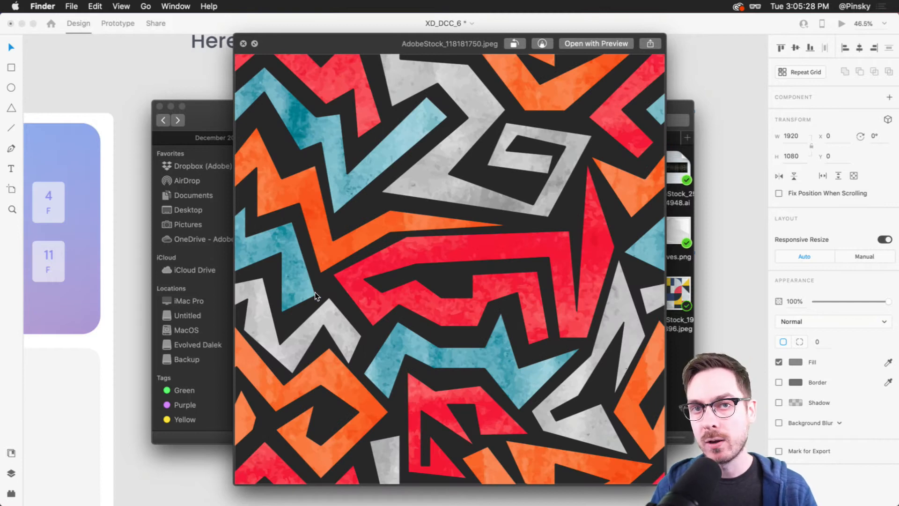
pyautogui.press('Right')
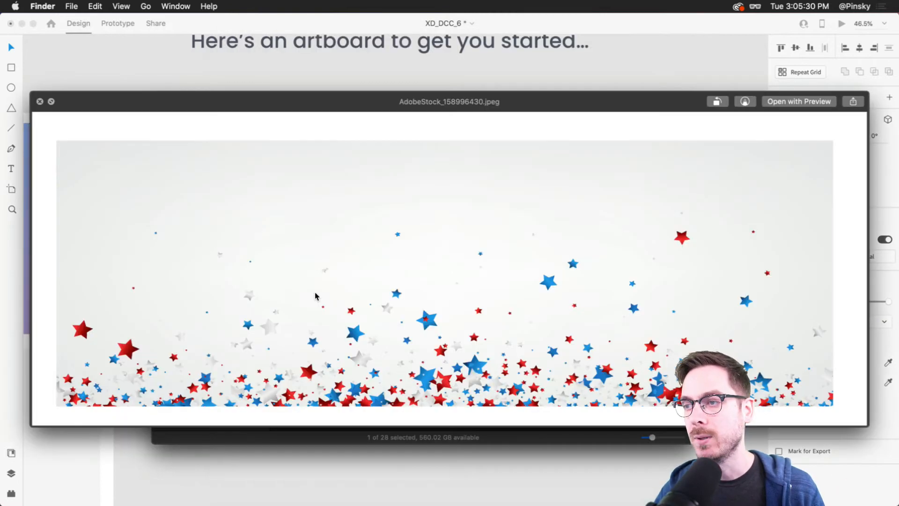
pyautogui.press('space')
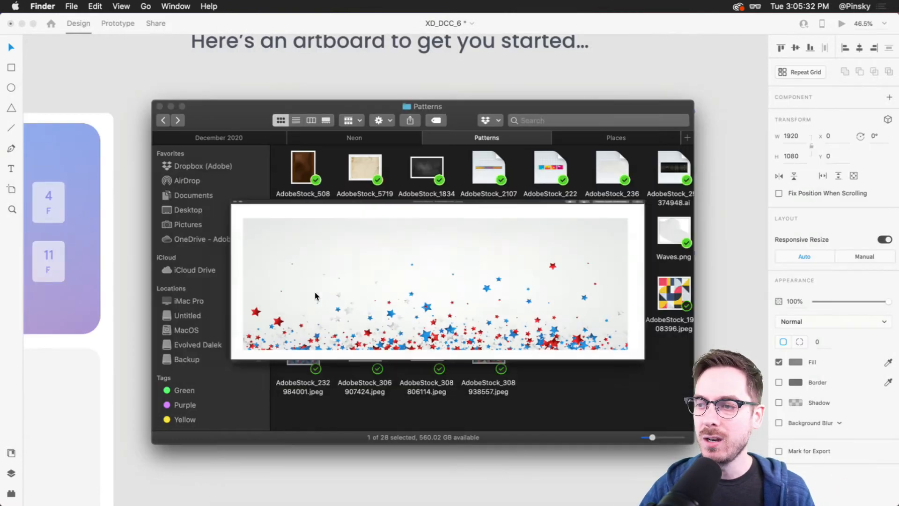
pyautogui.press('Right')
pyautogui.press('space')
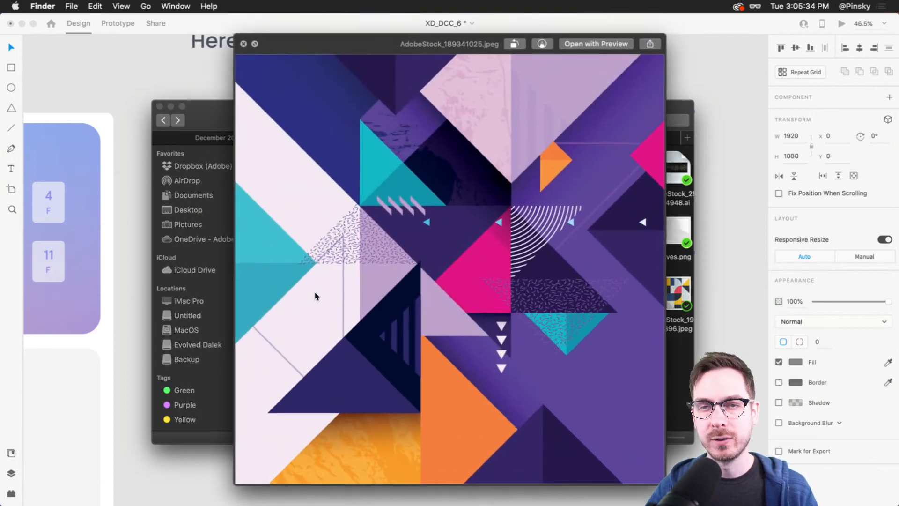
pyautogui.press('space')
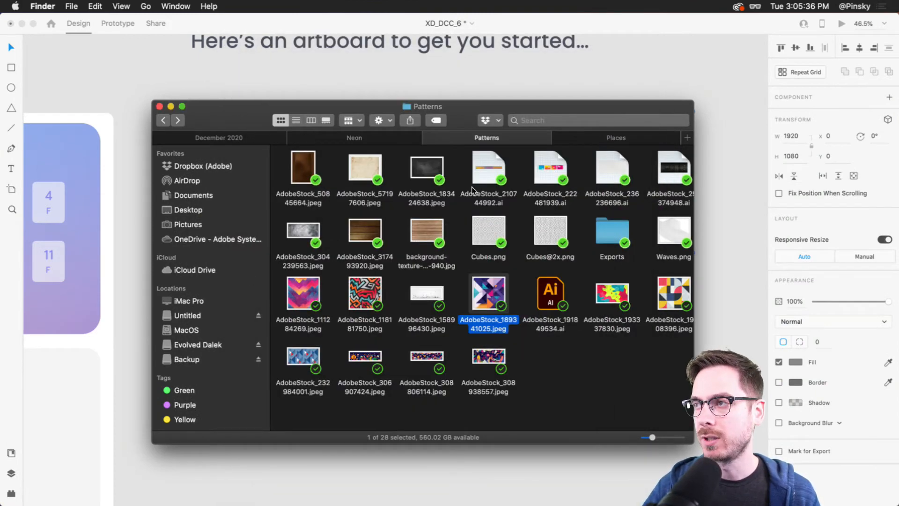
pyautogui.click(623, 237)
pyautogui.doubleClick(622, 235)
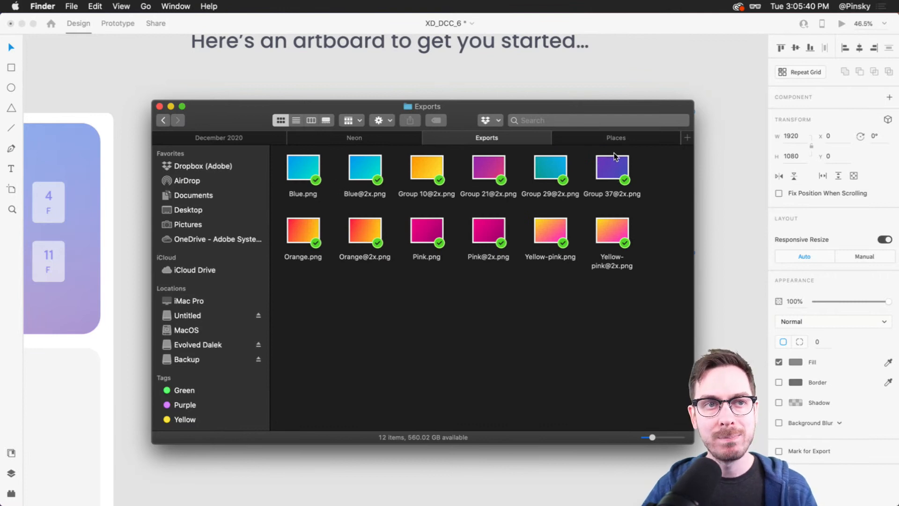
pyautogui.press('super+Tab')
pyautogui.moveTo(615, 156); pyautogui.dragTo(439, 195)
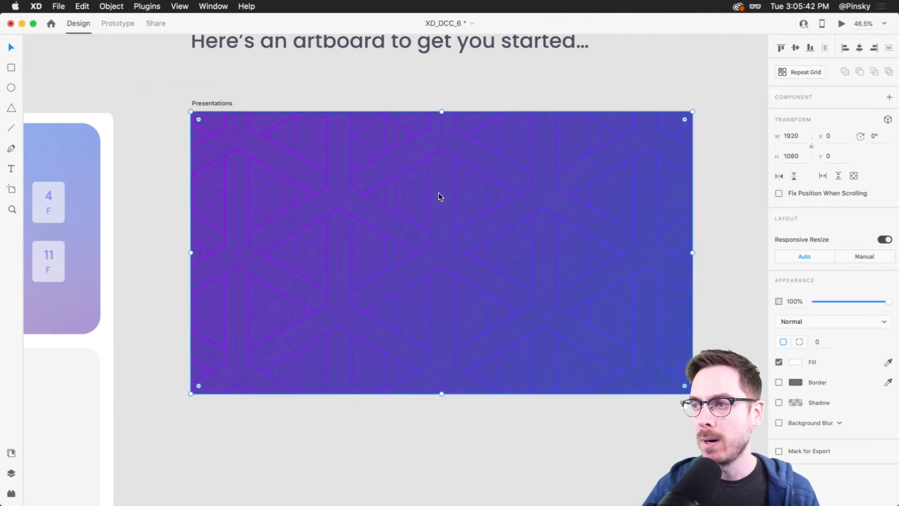
# Step: Add the text "TITLE GOES HERE" starting from the centre of the Presentations artboard
pyautogui.click(484, 421)
pyautogui.click(487, 323)
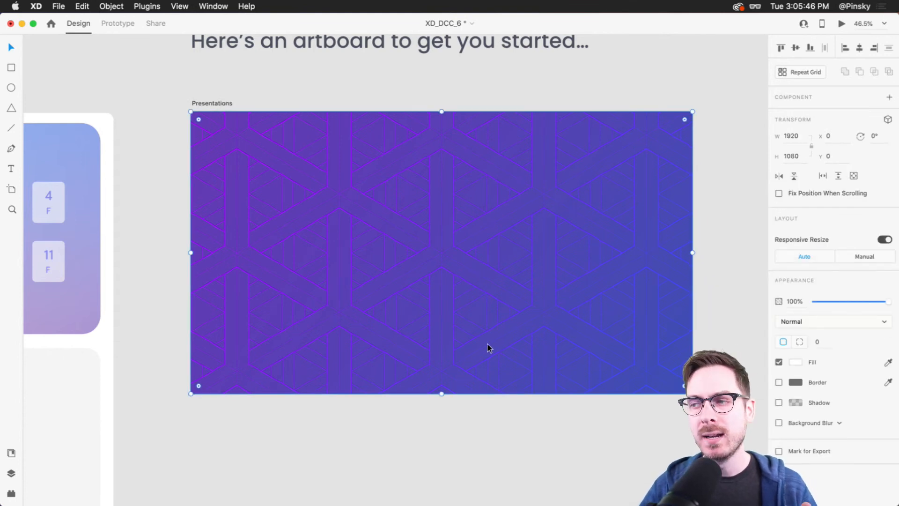
pyautogui.press('t')
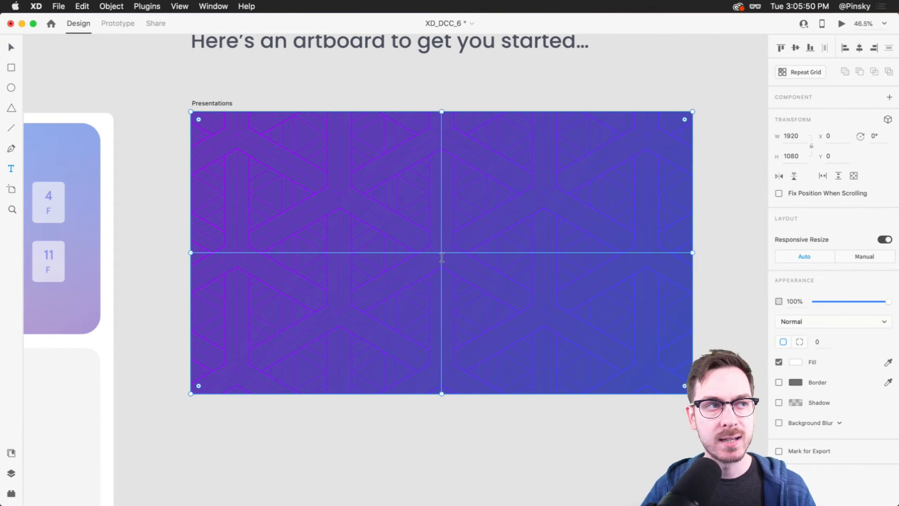
pyautogui.click(442, 257)
pyautogui.write('TIT')
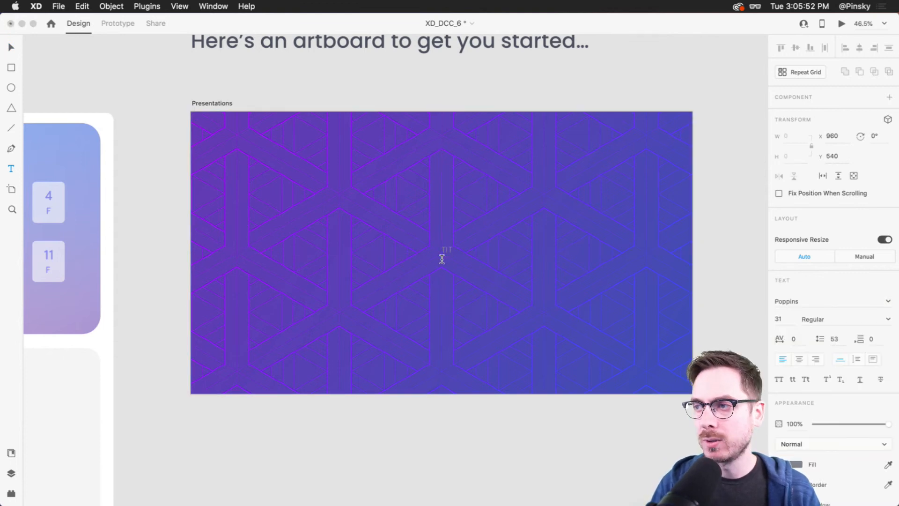
pyautogui.write('LE GOES HERE')
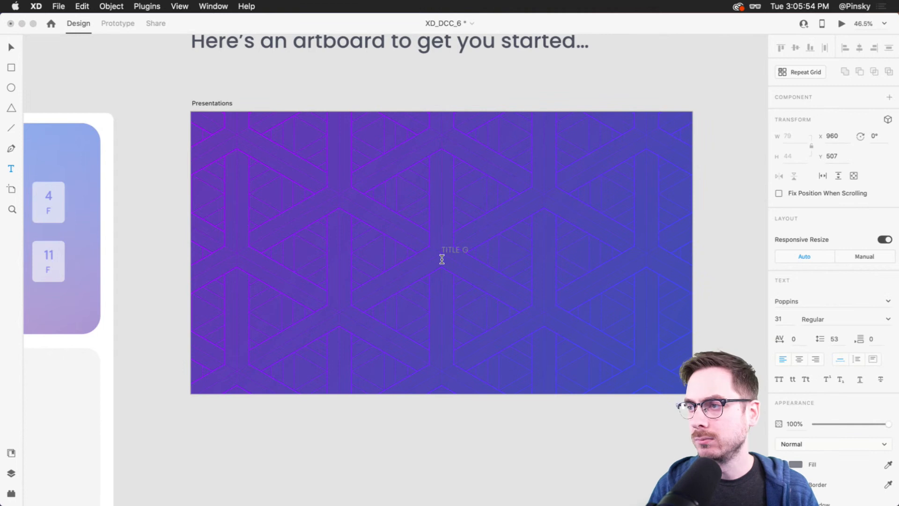
pyautogui.press('Escape')
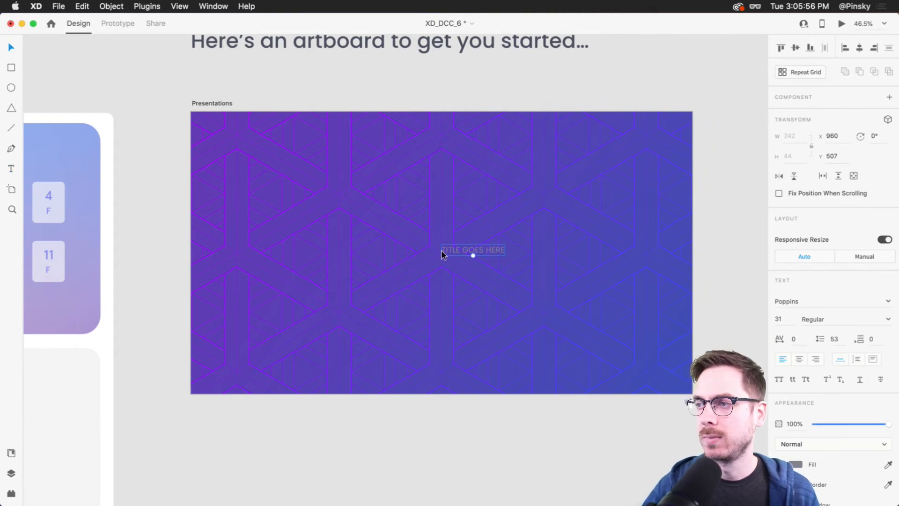
# Step: Centre the title text on the artboard and enlarge it to font size 84
pyautogui.moveTo(454, 254); pyautogui.dragTo(420, 252)
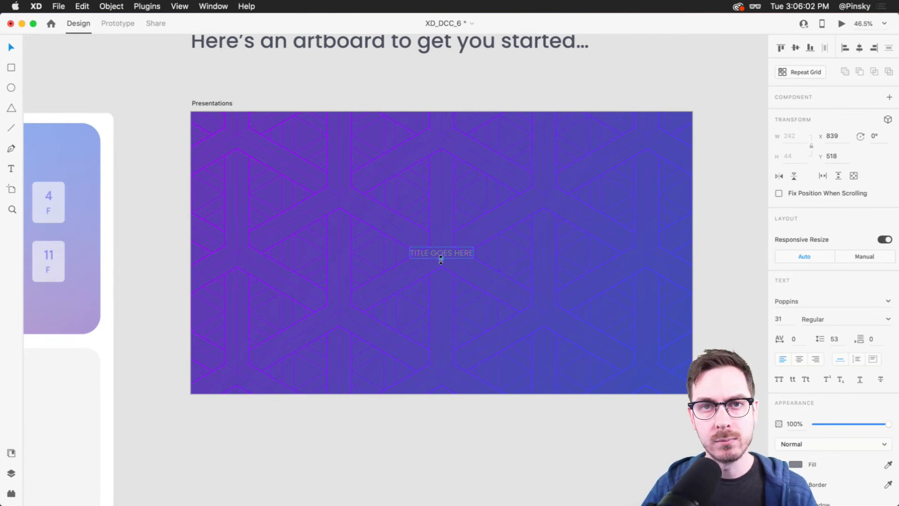
pyautogui.moveTo(440, 259)
pyautogui.mouseDown()
pyautogui.moveTo(444, 277)
pyautogui.moveTo(449, 263)
pyautogui.mouseUp()
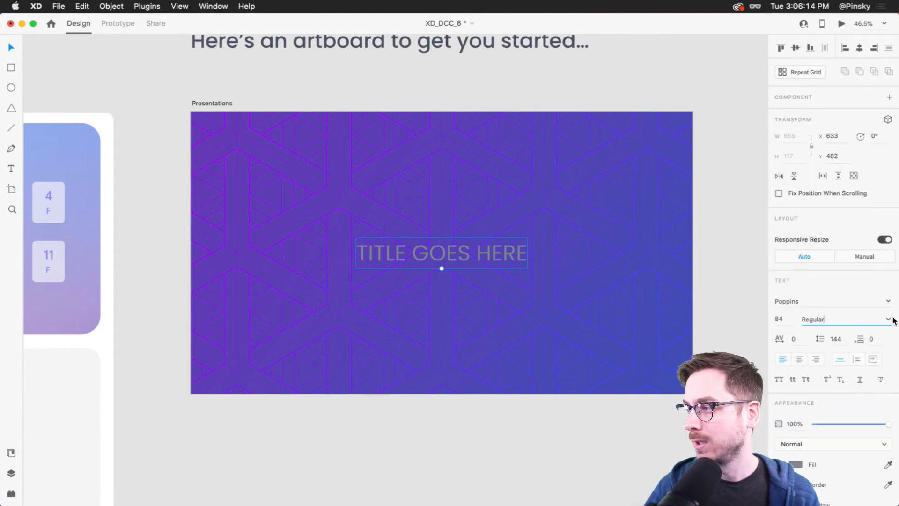
# Step: Set the title's font weight to ExtraBold and its fill colour to white
pyautogui.click(867, 319)
pyautogui.click(826, 474)
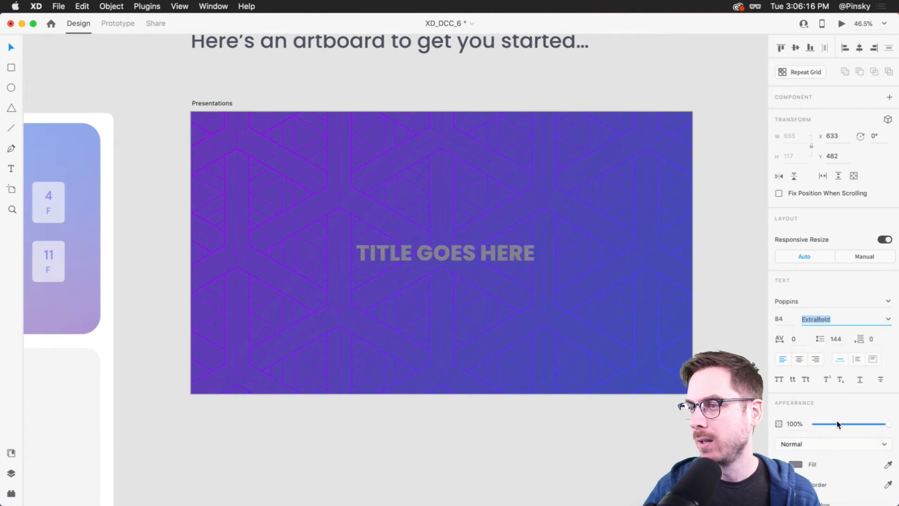
pyautogui.click(794, 464)
pyautogui.moveTo(693, 398); pyautogui.dragTo(598, 280)
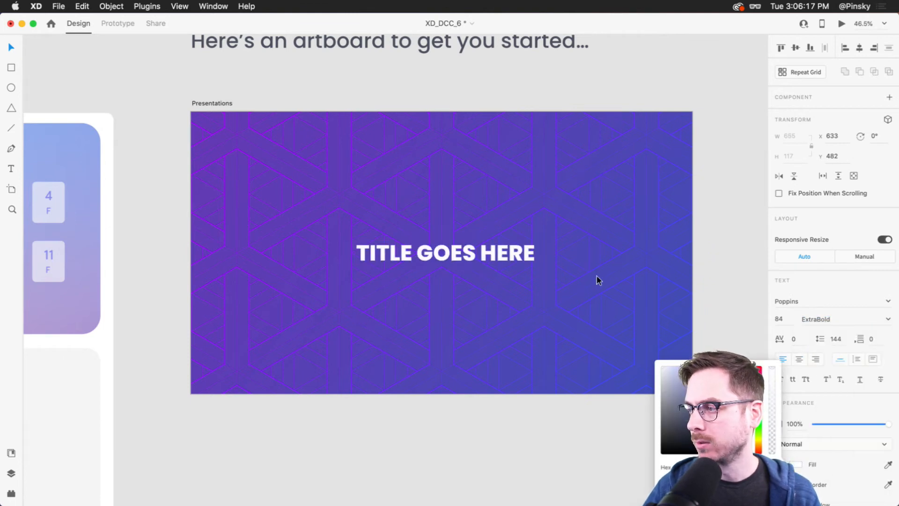
# Step: Centre-align the title text, set its weight to Black and re-centre it on the artboard
pyautogui.click(802, 358)
pyautogui.click(896, 317)
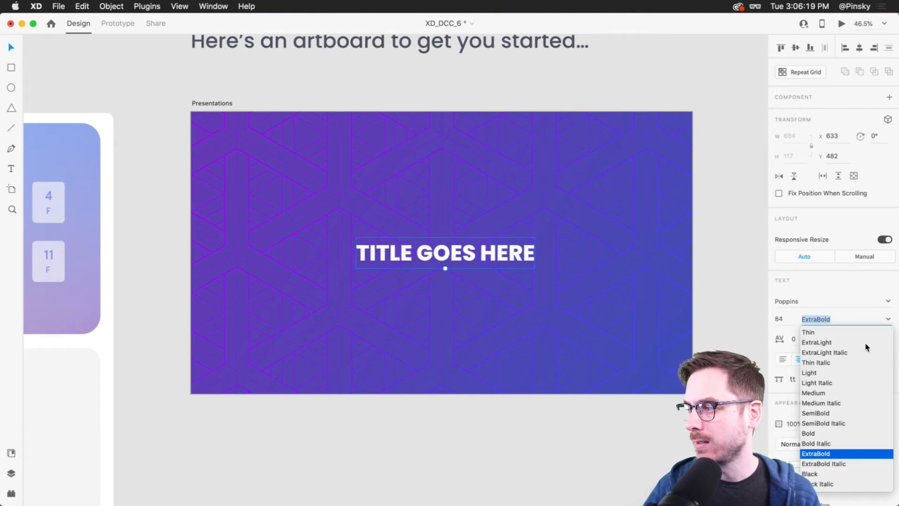
pyautogui.click(824, 473)
pyautogui.moveTo(497, 257); pyautogui.dragTo(493, 256)
# Step: Try the title in Josefin Sans Bold and undo the font change
pyautogui.click(813, 301)
pyautogui.write('Jos')
pyautogui.press('Return')
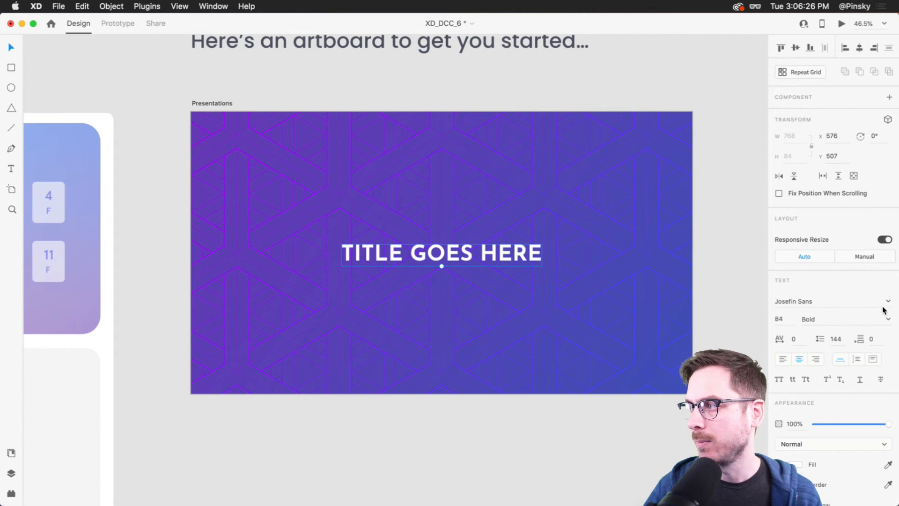
pyautogui.click(887, 320)
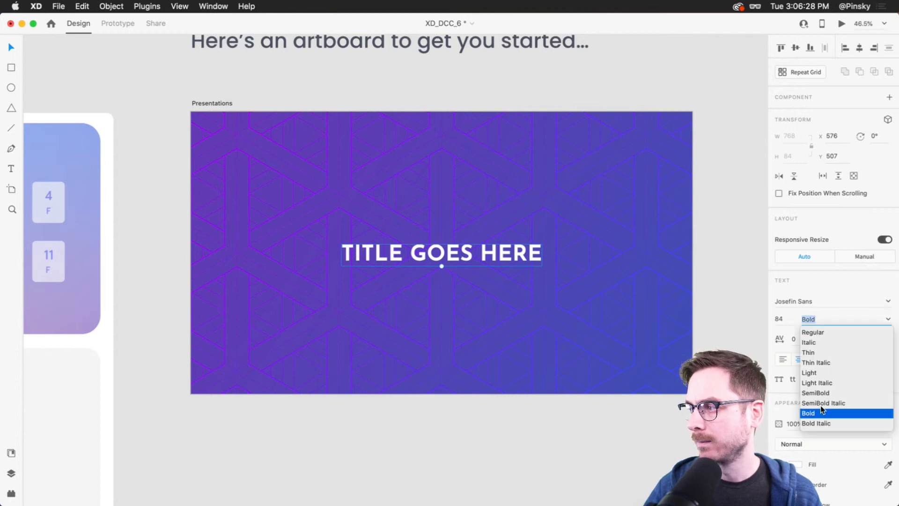
pyautogui.click(819, 414)
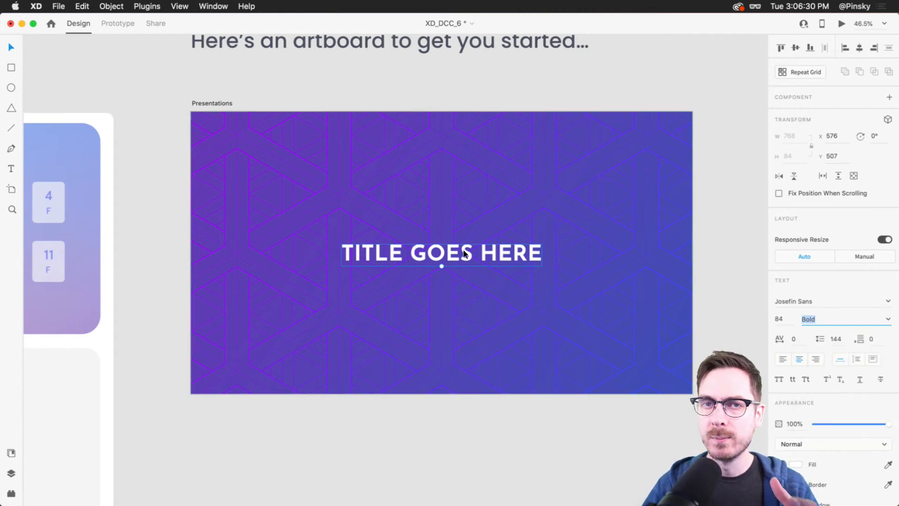
pyautogui.click(521, 241)
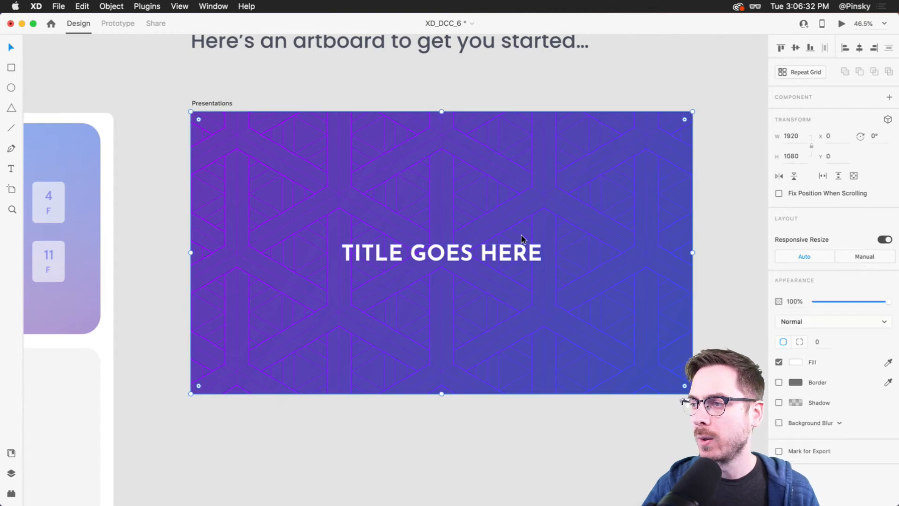
pyautogui.press('super+z')
# Step: Try the title in the Mostra Nuova font and revert it to Poppins Black
pyautogui.click(786, 300)
pyautogui.write('Mostra Nuova')
pyautogui.press('Return')
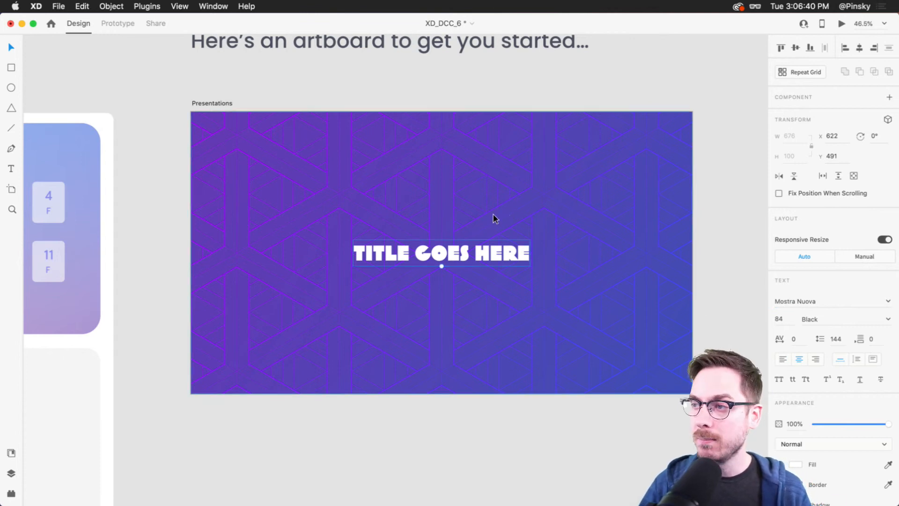
pyautogui.press('super+z')
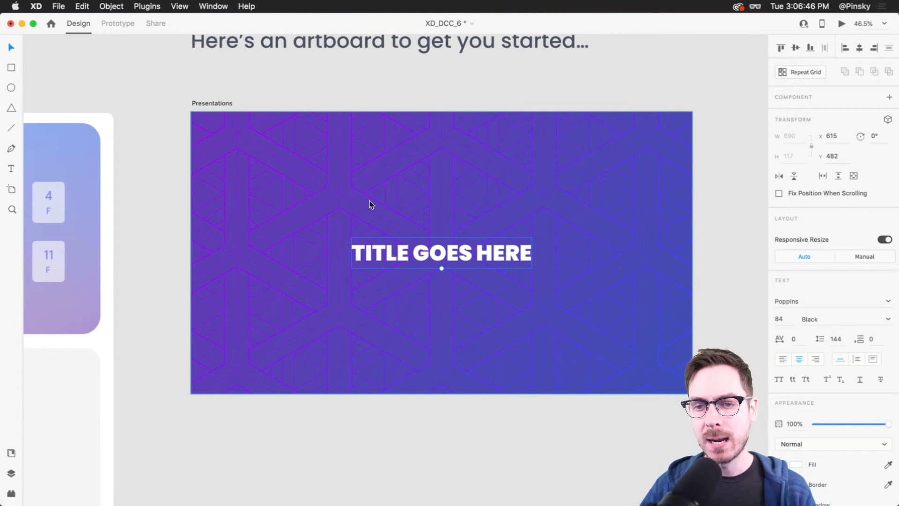
# Step: Save the title's Poppins Black 84 formatting as a character style in the document assets
pyautogui.click(11, 454)
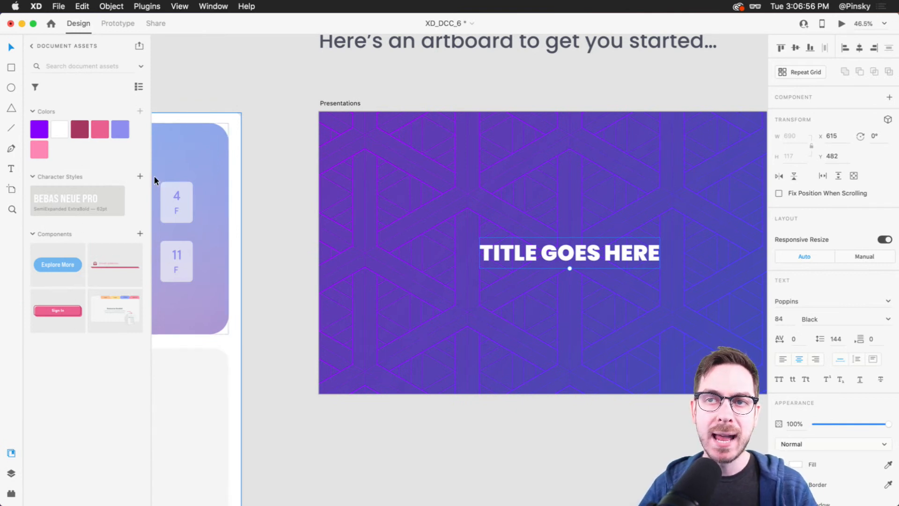
pyautogui.click(140, 176)
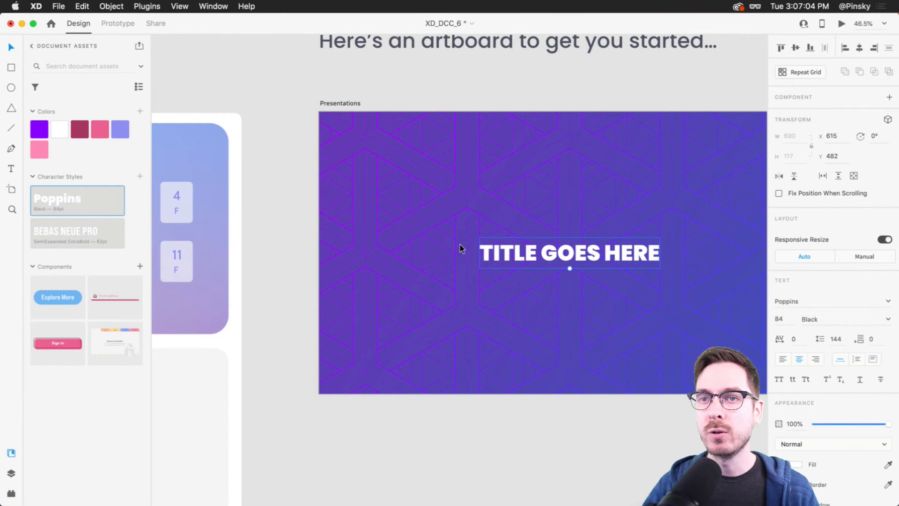
# Step: Try changing the Poppins character style's font to Comic Sans MS and undo the edit
pyautogui.rightClick(88, 203)
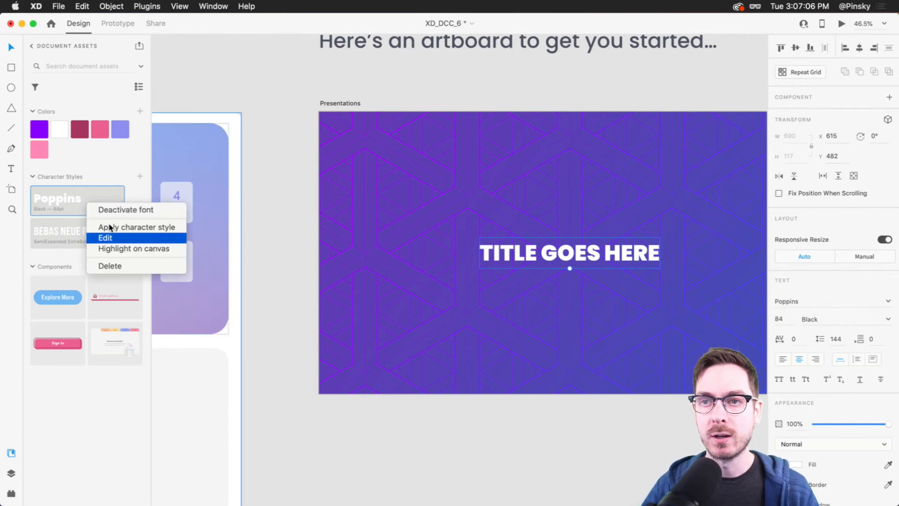
pyautogui.click(110, 238)
pyautogui.click(186, 111)
pyautogui.write('Comic Sans MS')
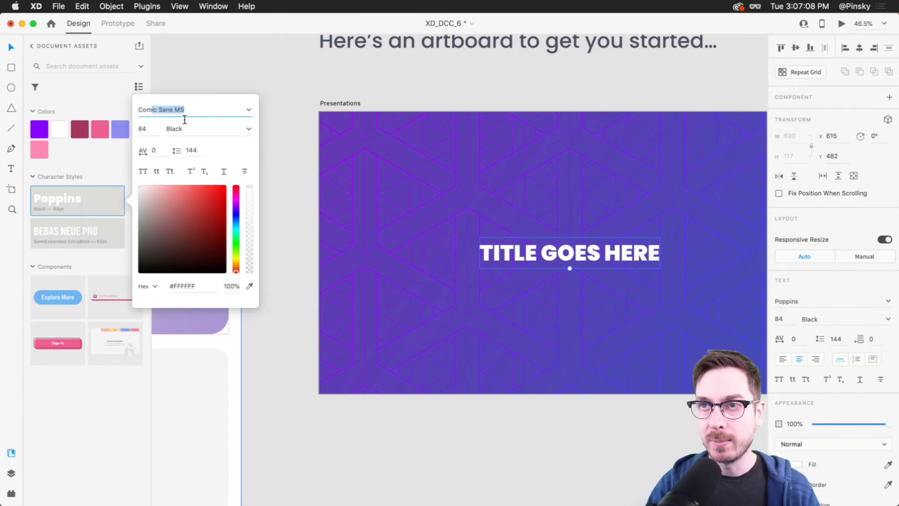
pyautogui.press('Return')
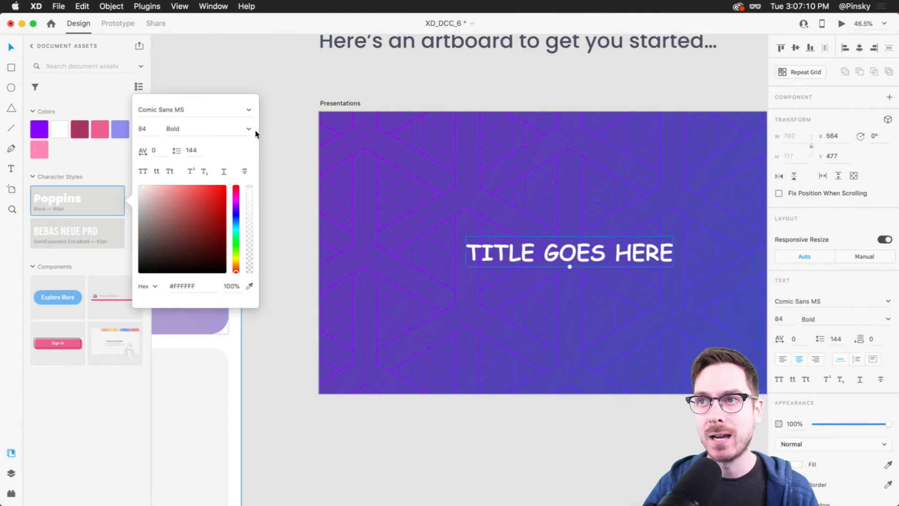
pyautogui.click(530, 247)
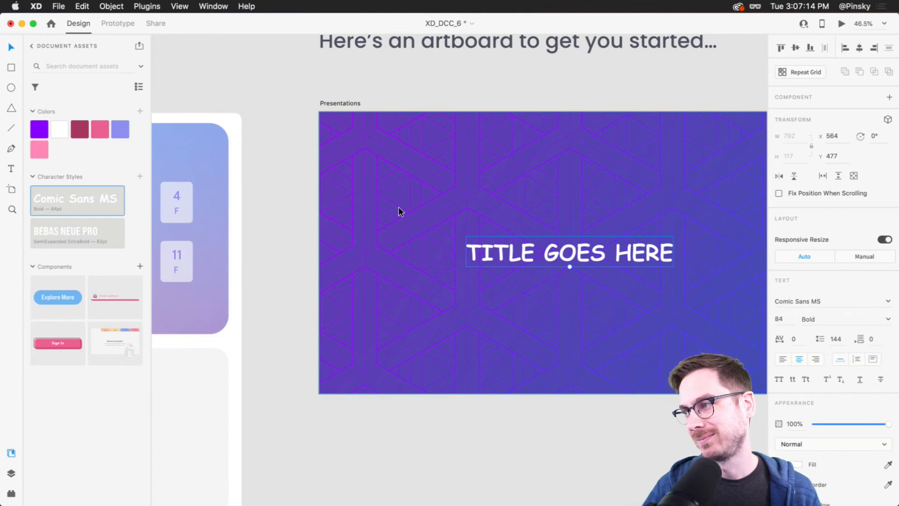
pyautogui.press('super+z')
# Step: Select the title text together with the patterned background and turn them into one component
pyautogui.moveTo(544, 215); pyautogui.dragTo(381, 156)
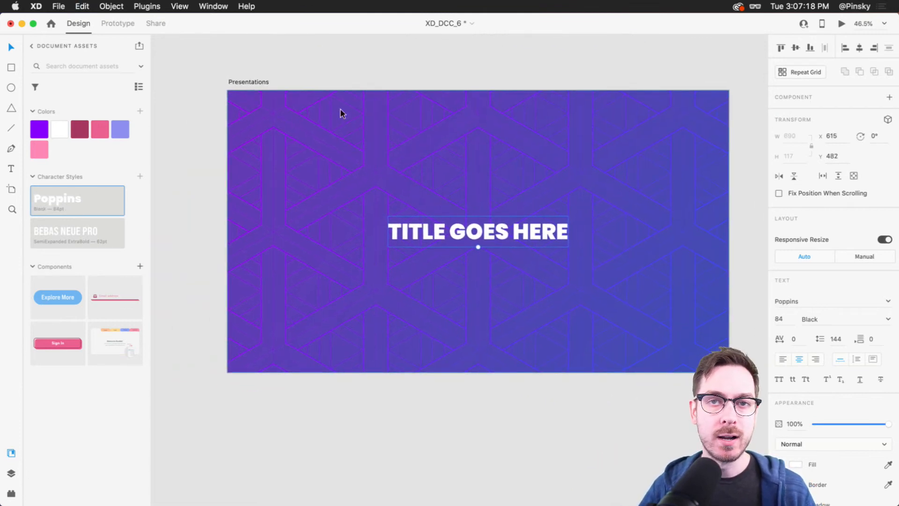
pyautogui.click(348, 46)
pyautogui.moveTo(484, 111); pyautogui.dragTo(464, 124)
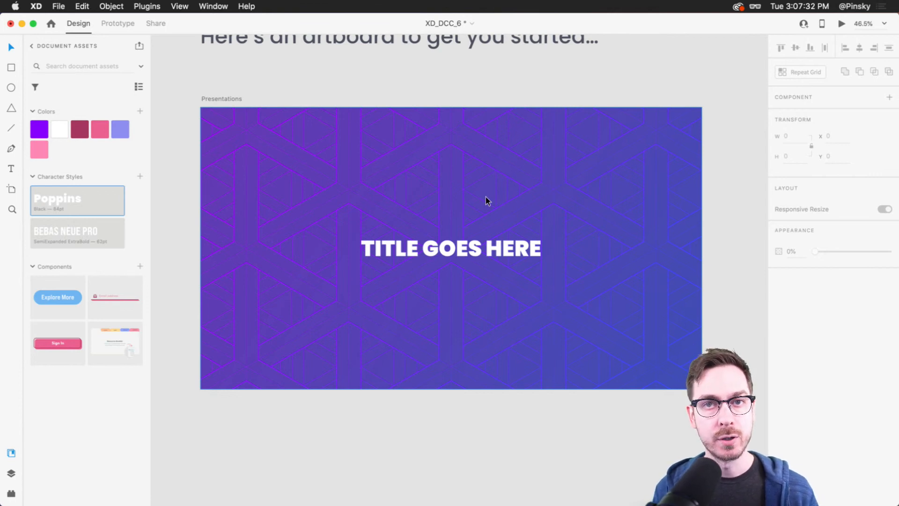
pyautogui.press('super+shift+y')
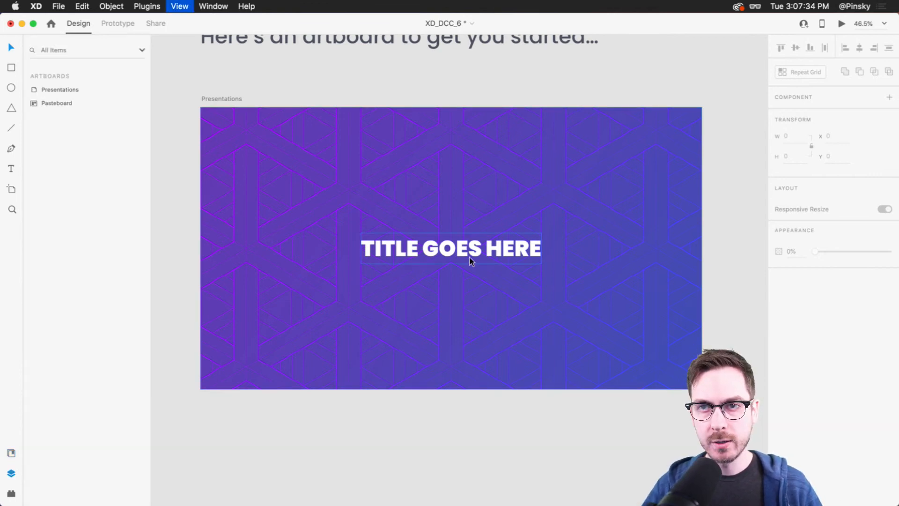
pyautogui.press('super+y')
pyautogui.click(462, 251)
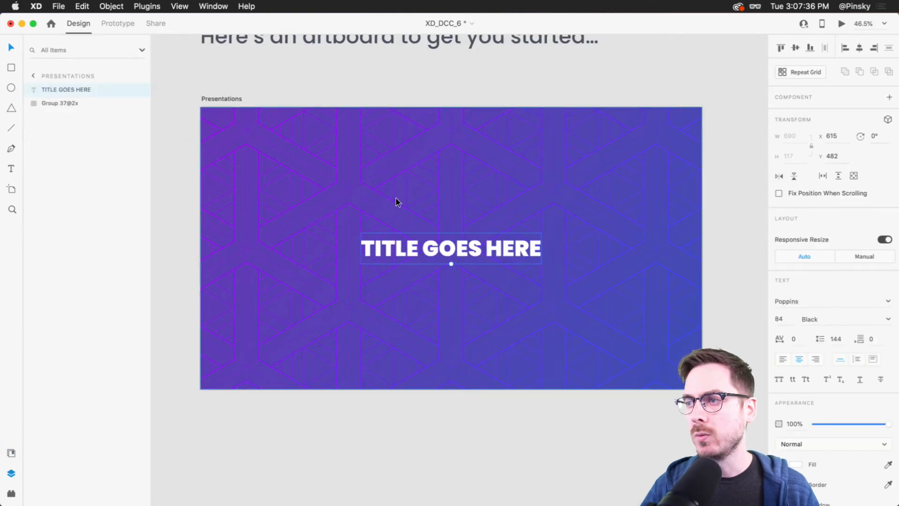
pyautogui.keyDown('shift'); pyautogui.click(396, 199); pyautogui.keyUp('shift')
pyautogui.moveTo(399, 214); pyautogui.dragTo(383, 249)
pyautogui.press('super+z')
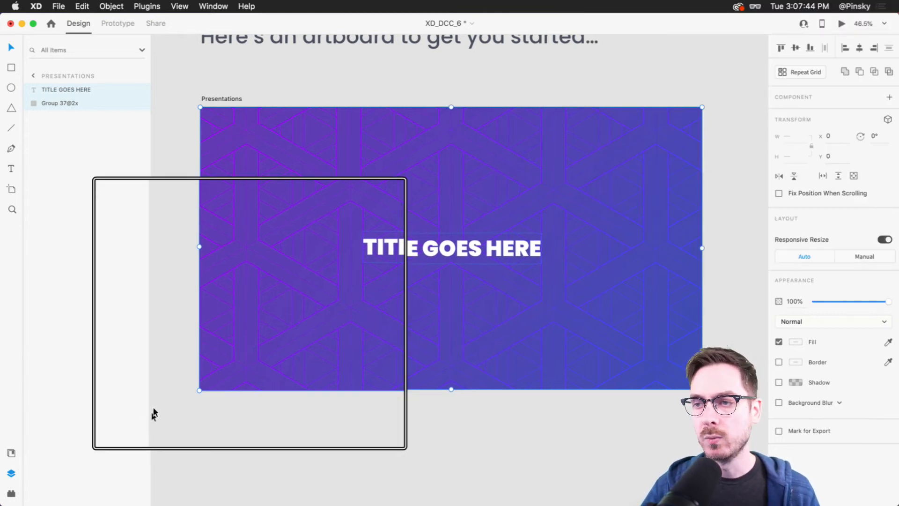
pyautogui.click(12, 452)
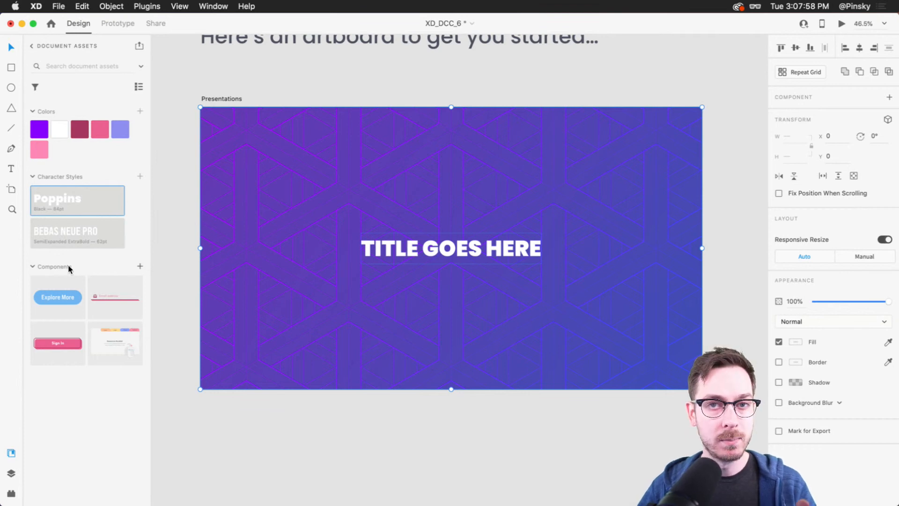
pyautogui.click(141, 267)
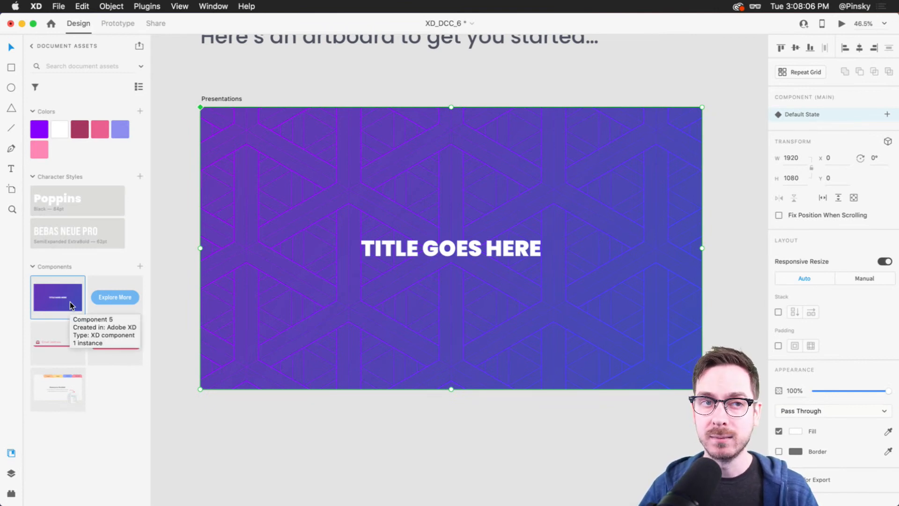
# Step: Try changing the Poppins character style's font to Papyrus and undo the edit
pyautogui.rightClick(92, 187)
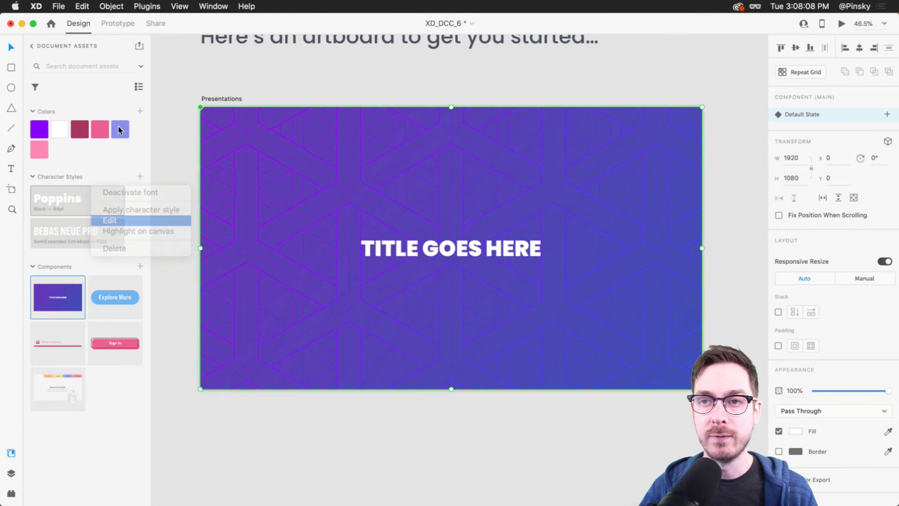
pyautogui.press('Return')
pyautogui.click(165, 117)
pyautogui.write('Papyrus')
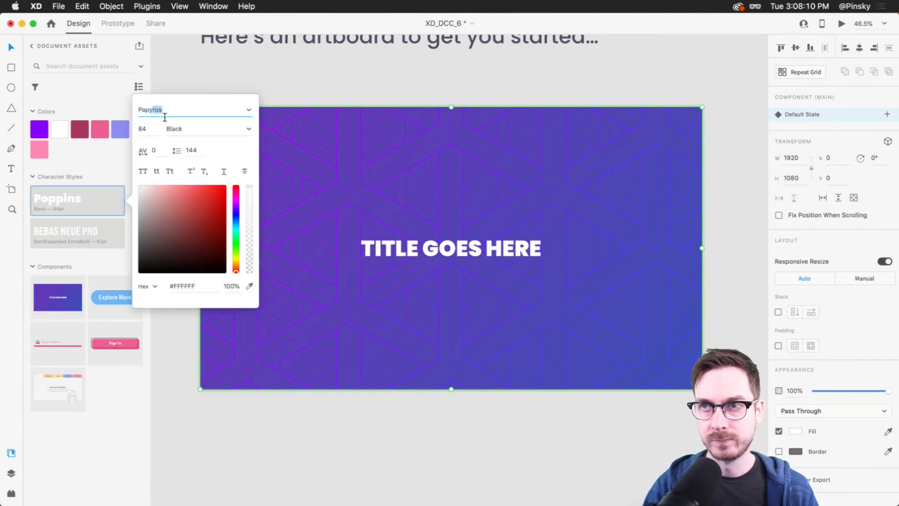
pyautogui.press('Return')
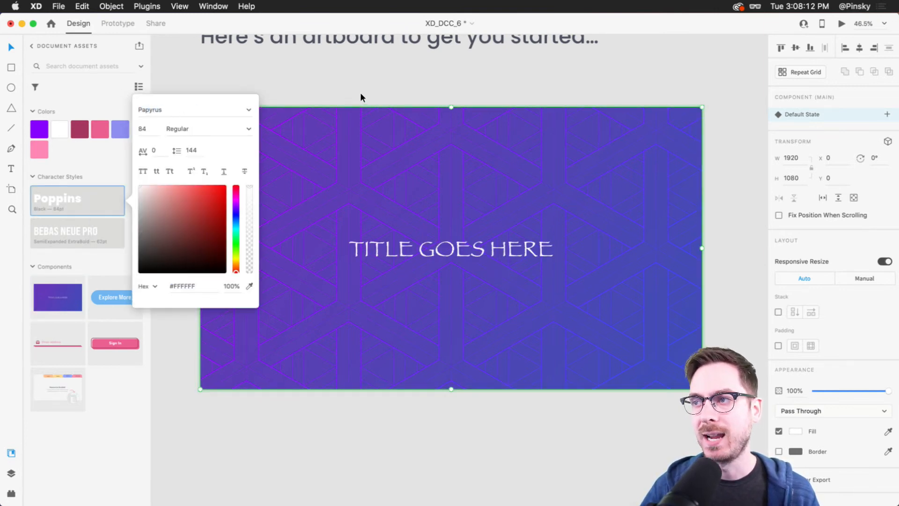
pyautogui.click(361, 97)
pyautogui.press('super+z')
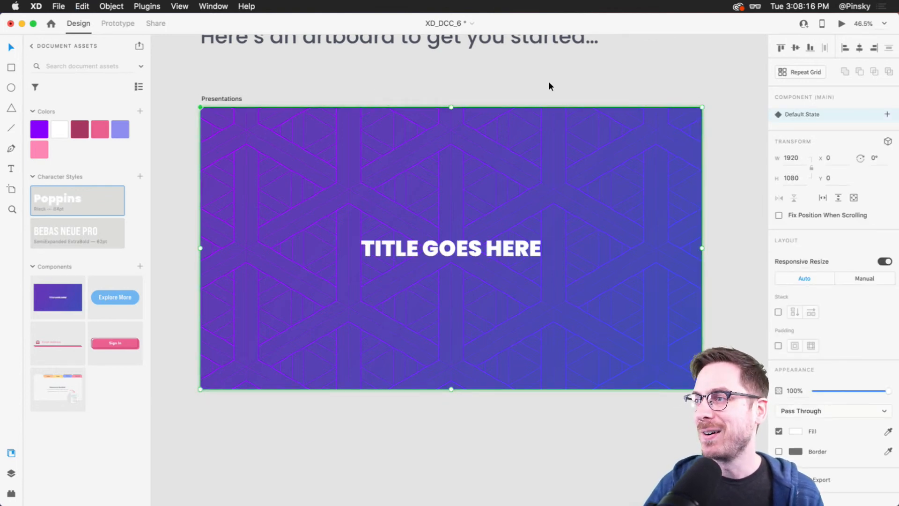
pyautogui.moveTo(492, 252); pyautogui.dragTo(547, 292)
pyautogui.press('super+c')
pyautogui.press('super+z')
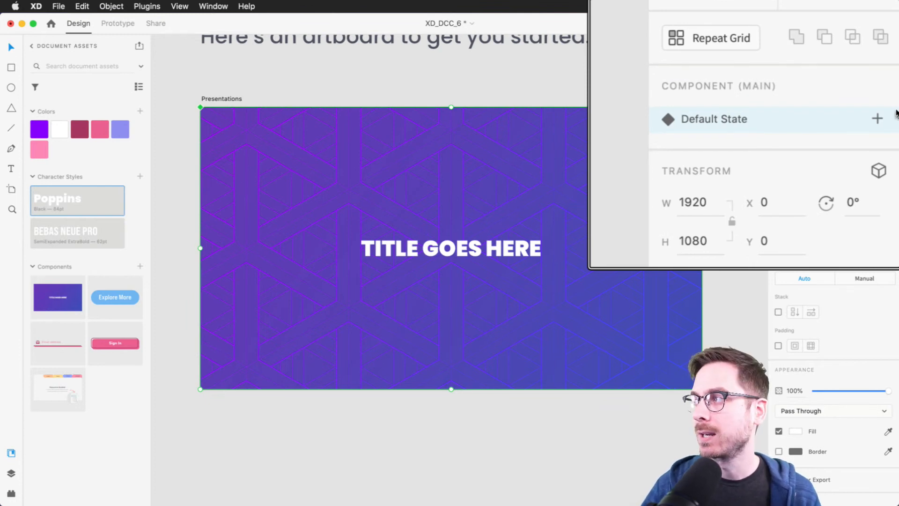
# Step: Add a new state named Diagonal to the title slide component
pyautogui.click(877, 119)
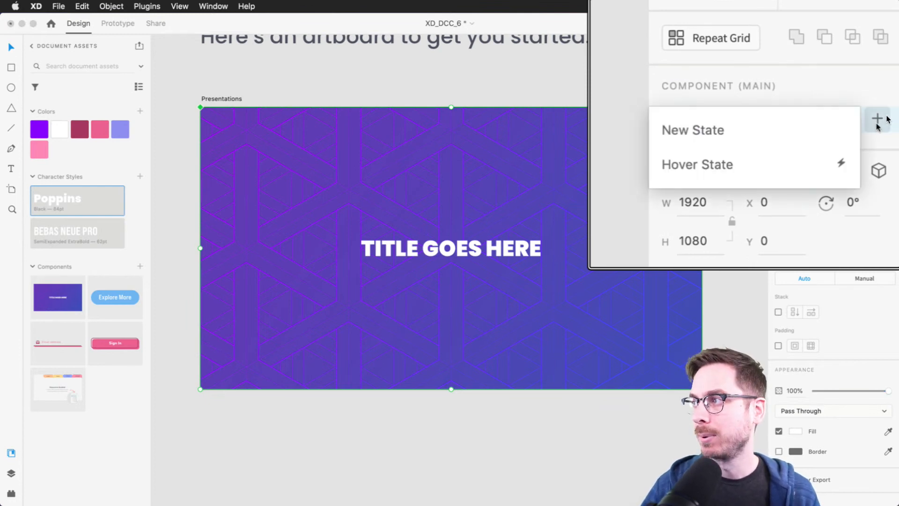
pyautogui.click(797, 139)
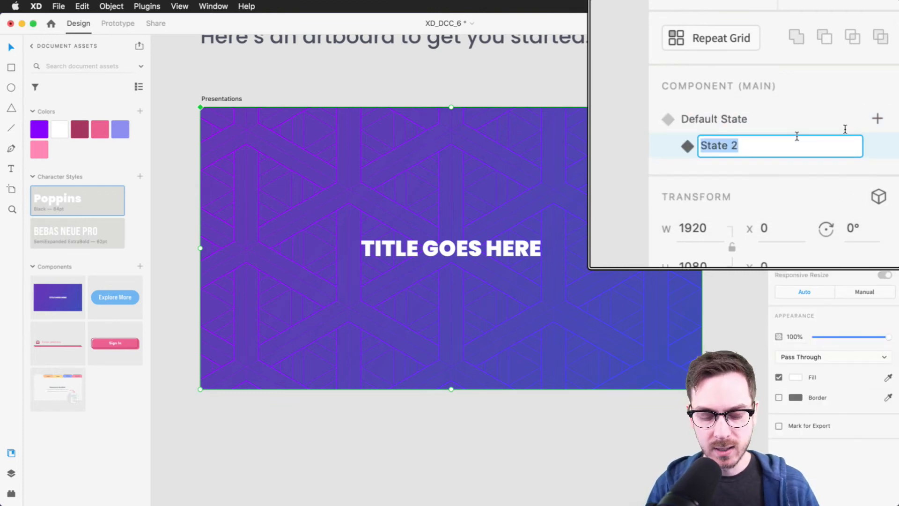
pyautogui.write('Diagonal')
pyautogui.press('Return')
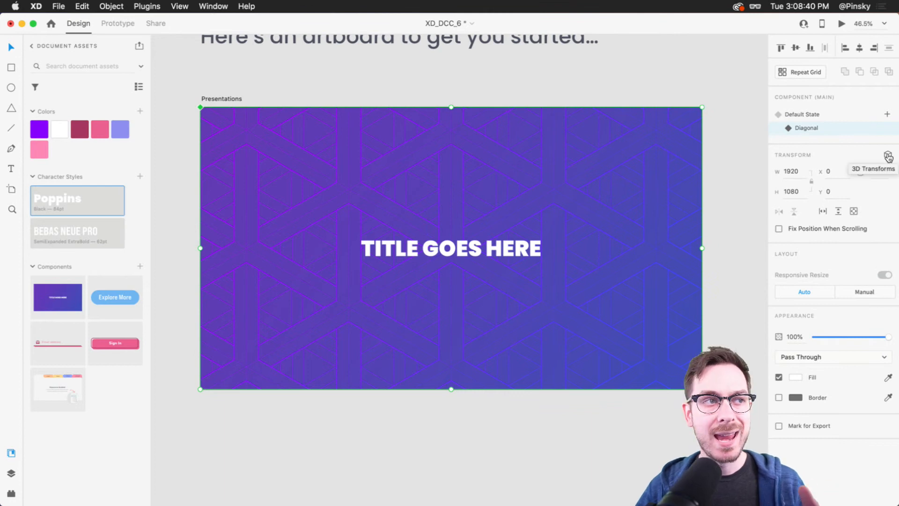
# Step: Shrink the title text to size 63 and move it toward the slide's left side, at about X 127, Y 345
pyautogui.click(491, 245)
pyautogui.moveTo(492, 244); pyautogui.dragTo(309, 208)
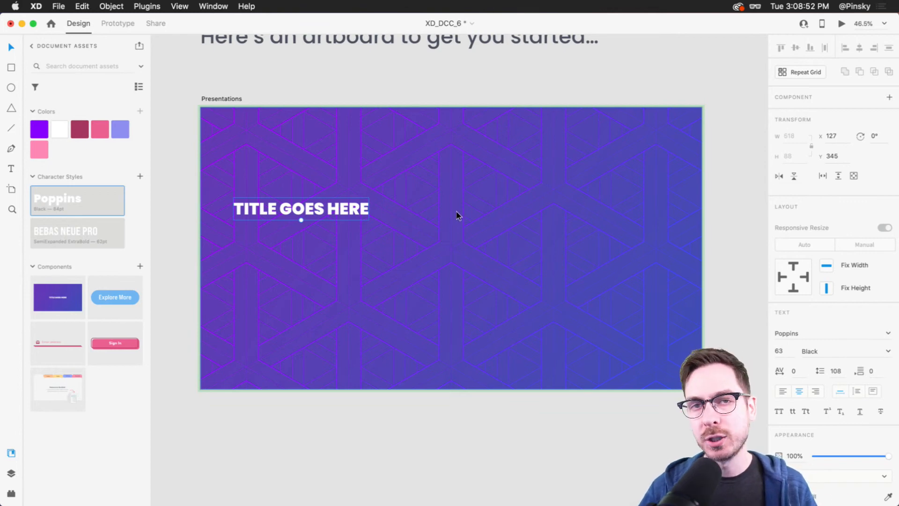
# Step: Try replacing the patterned background with the geometric AdobeStock image from the Patterns folder in Finder, and undo the replacement
pyautogui.press('super+Tab')
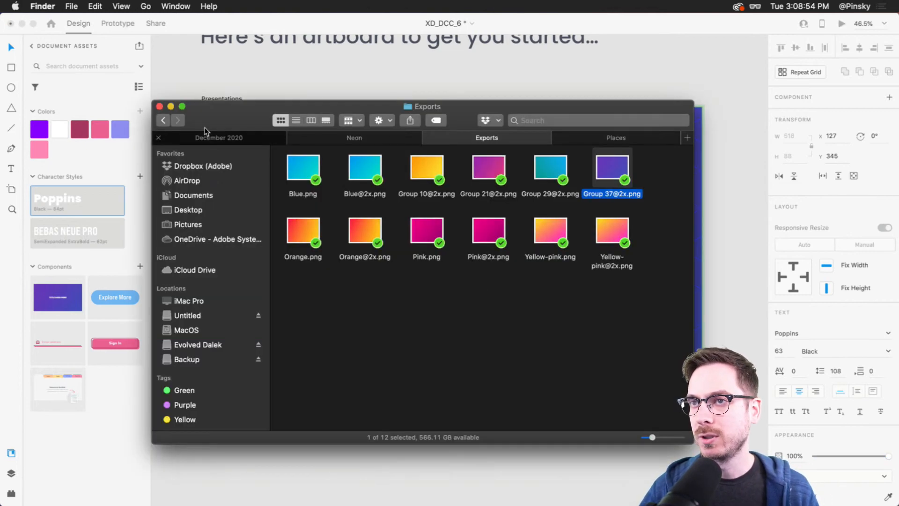
pyautogui.click(163, 120)
pyautogui.moveTo(499, 303); pyautogui.dragTo(580, 252)
pyautogui.press('super+Tab')
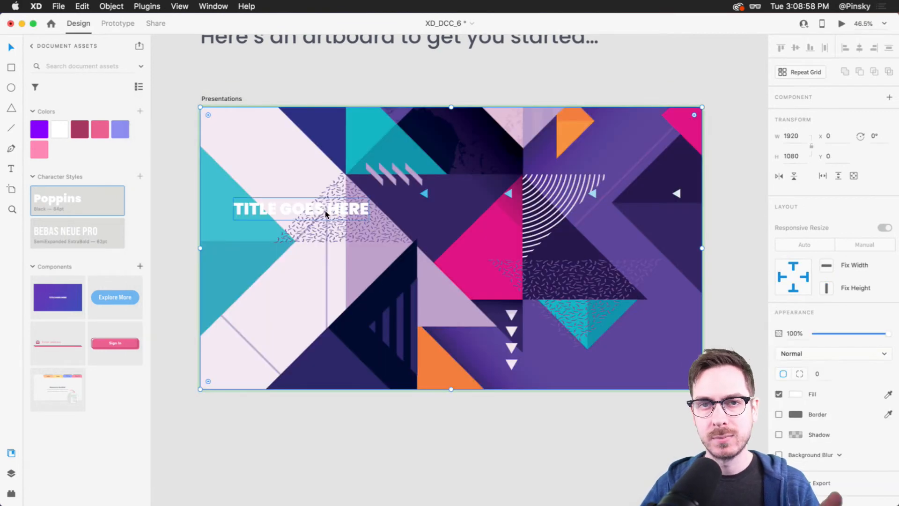
pyautogui.press('super+z')
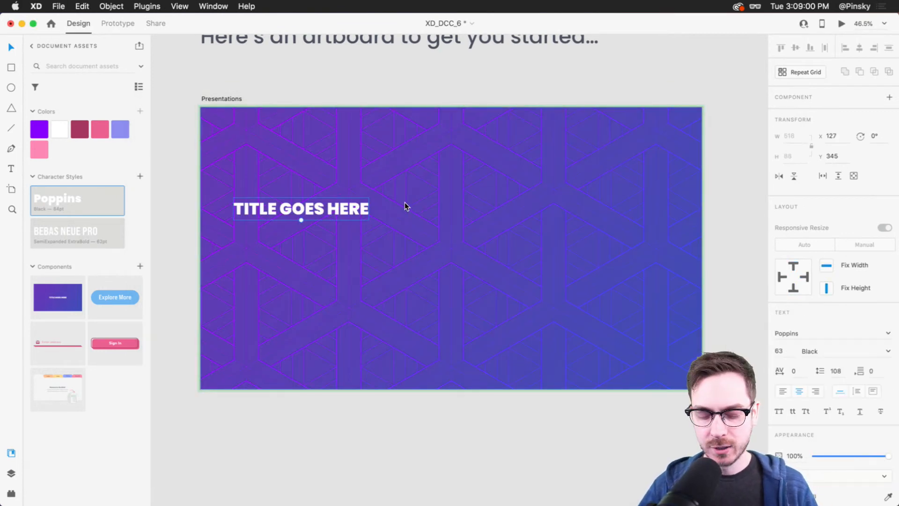
# Step: Draw a white rectangle about 1273 × 1080 over the left part of the slide and show the layers
pyautogui.press('r')
pyautogui.moveTo(202, 108)
pyautogui.mouseDown()
pyautogui.moveTo(369, 287)
pyautogui.moveTo(548, 381)
pyautogui.moveTo(533, 391)
pyautogui.mouseUp()
pyautogui.press('super+y')
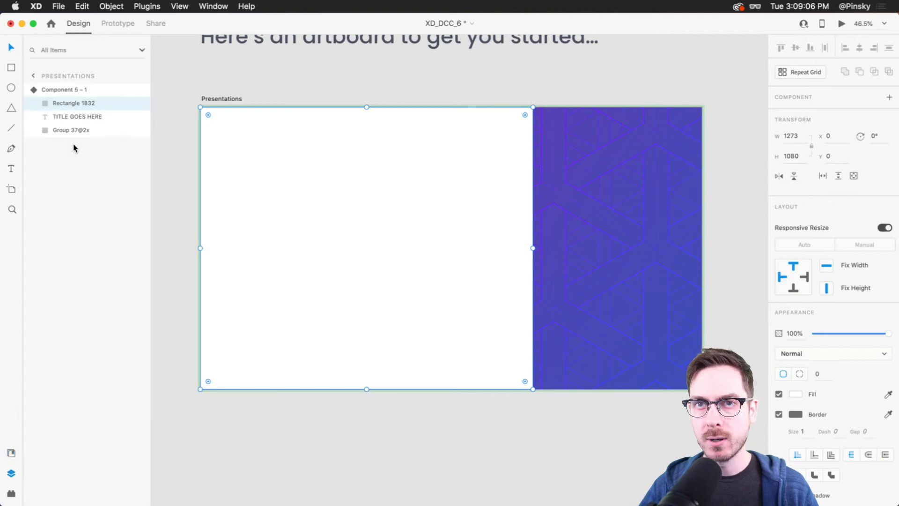
# Step: Place the white rectangle beneath the title in the layer order and recolor the title with the background's purple
pyautogui.moveTo(67, 98); pyautogui.dragTo(66, 124)
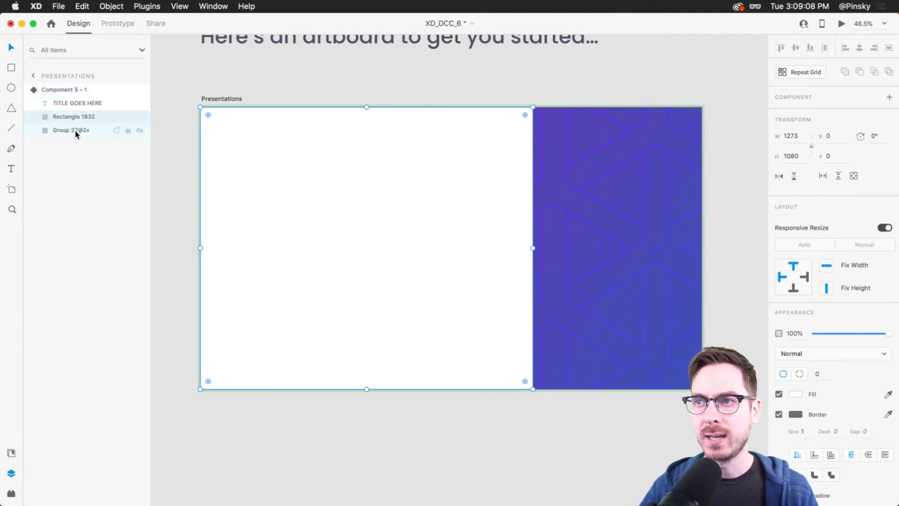
pyautogui.click(322, 208)
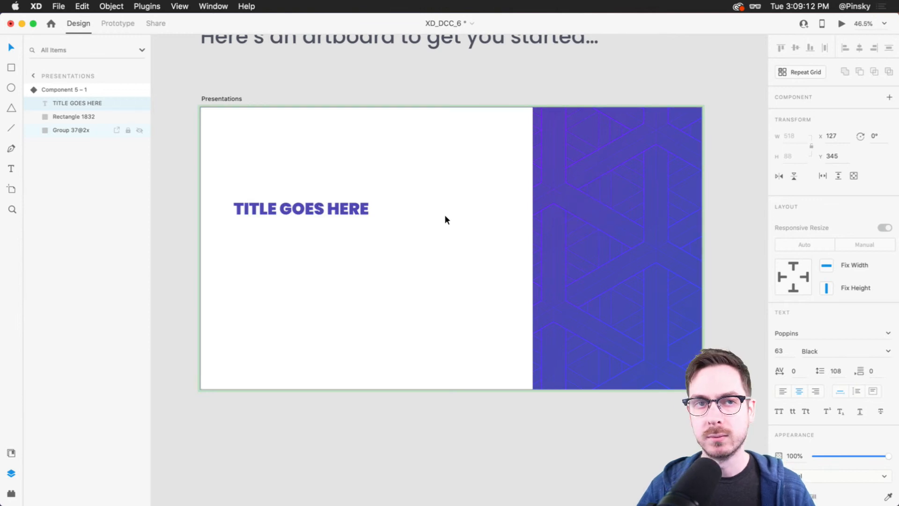
# Step: Slant the white rectangle's right edge diagonally, with its upper corner at about X 1117, and remove the shape's border
pyautogui.click(445, 219)
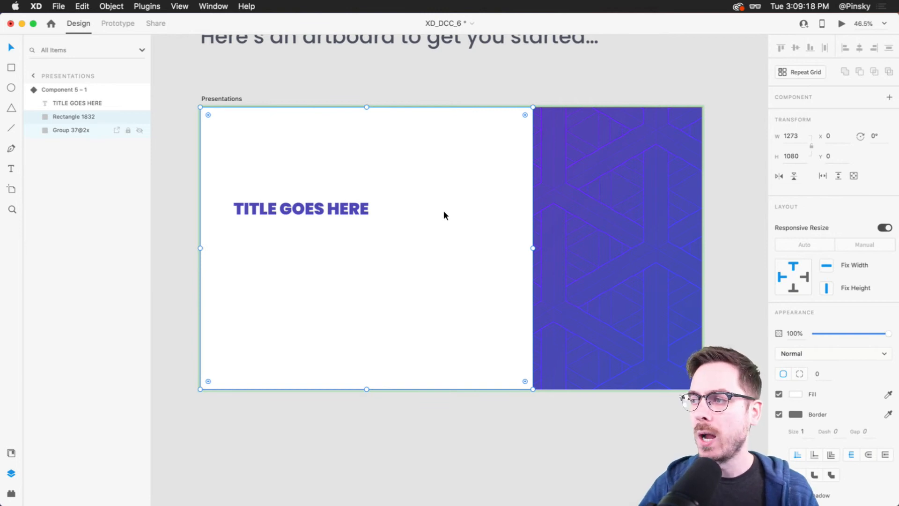
pyautogui.doubleClick(461, 239)
pyautogui.moveTo(533, 388); pyautogui.dragTo(417, 389)
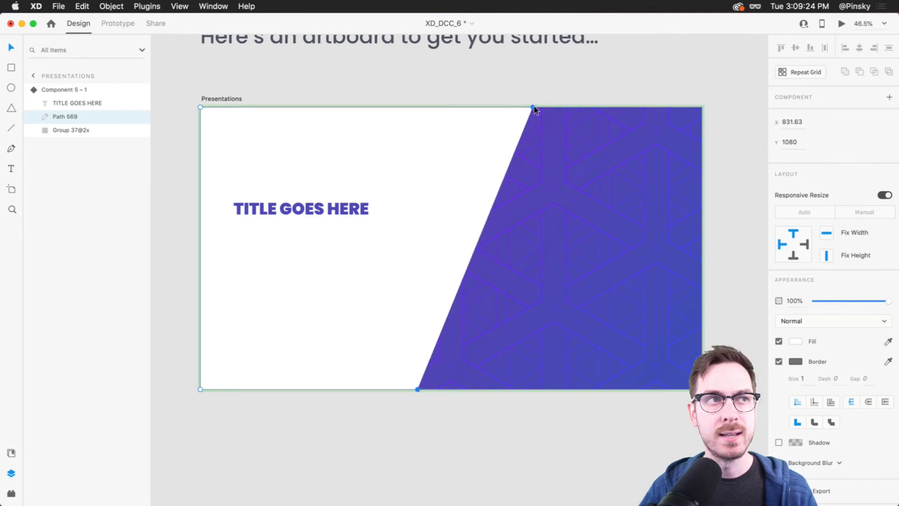
pyautogui.moveTo(533, 107); pyautogui.dragTo(492, 107)
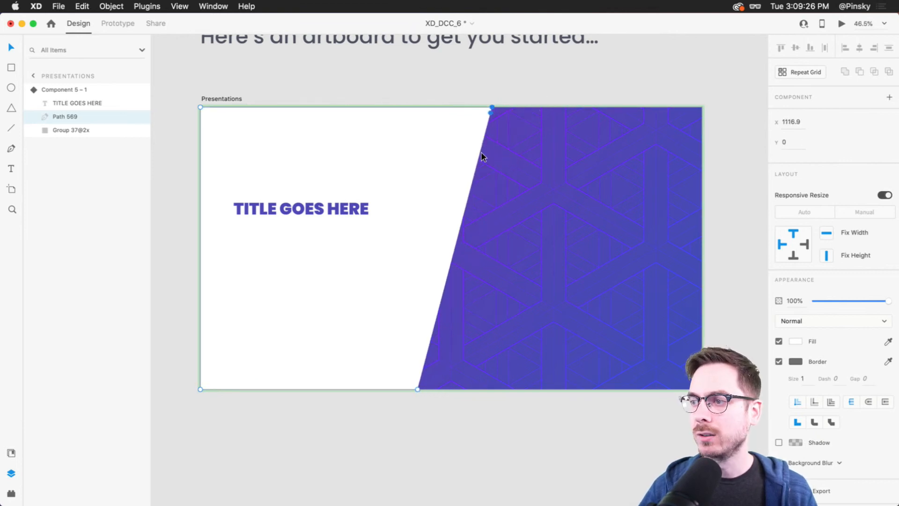
pyautogui.moveTo(421, 389); pyautogui.dragTo(384, 388)
pyautogui.click(537, 346)
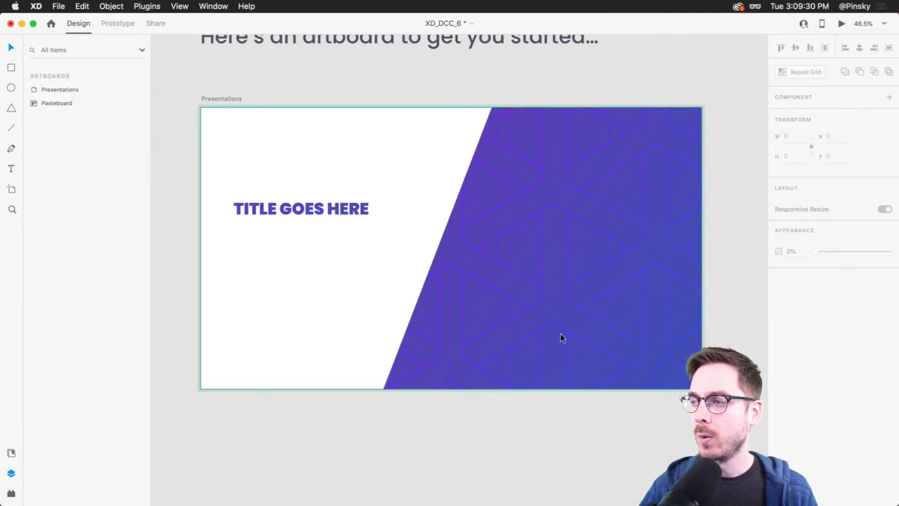
pyautogui.doubleClick(377, 238)
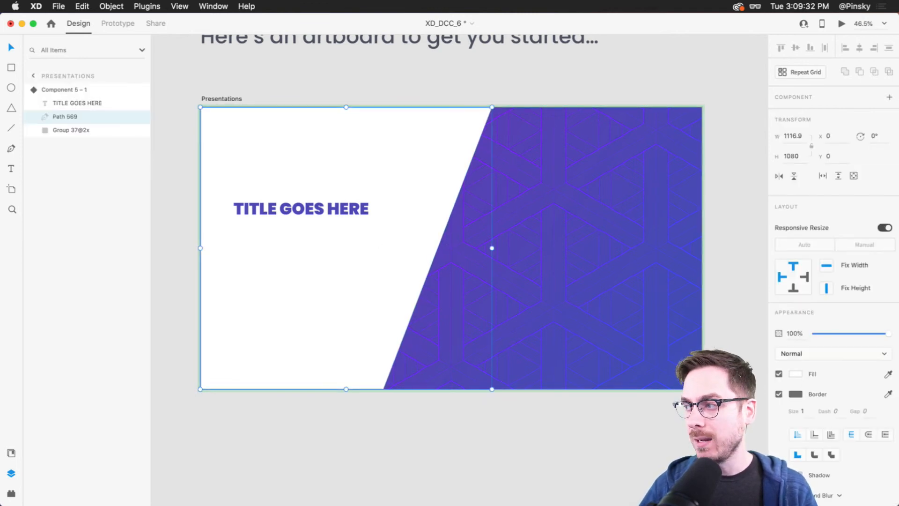
pyautogui.click(779, 394)
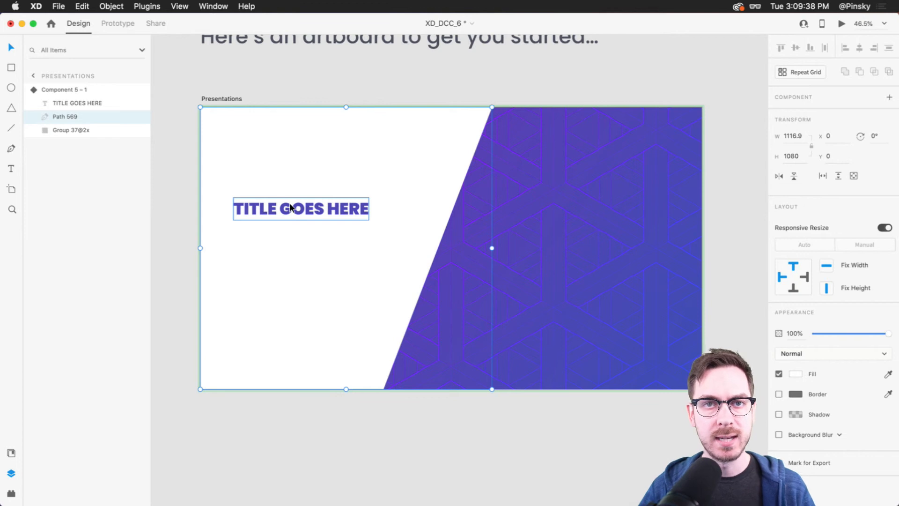
# Step: Replace the purple patterned background with AdobeStock_189341025.jpeg from the Patterns folder in Finder
pyautogui.press('super+Tab')
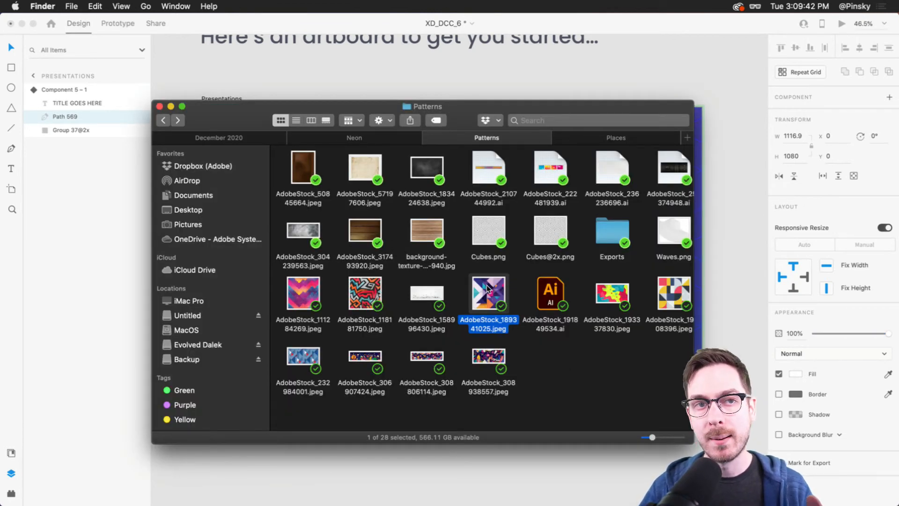
pyautogui.moveTo(499, 296); pyautogui.dragTo(610, 233)
pyautogui.press('super+Tab')
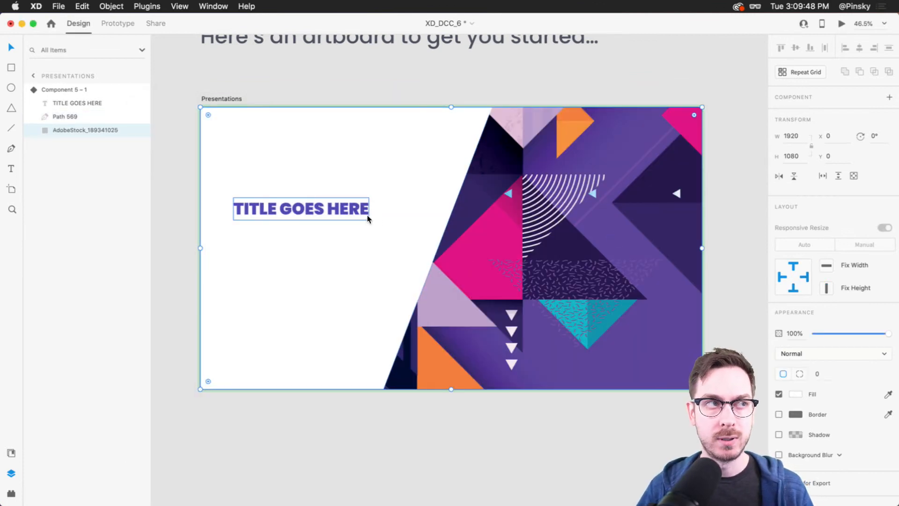
# Step: Recolor the title with the magenta sampled from the new background and nudge it to about X 115, Y 334
pyautogui.moveTo(317, 211); pyautogui.dragTo(324, 209)
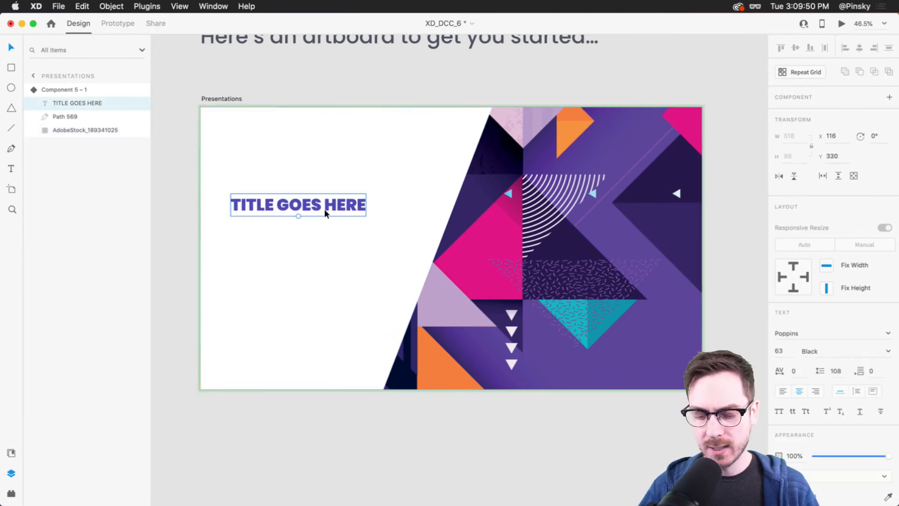
pyautogui.click(456, 265)
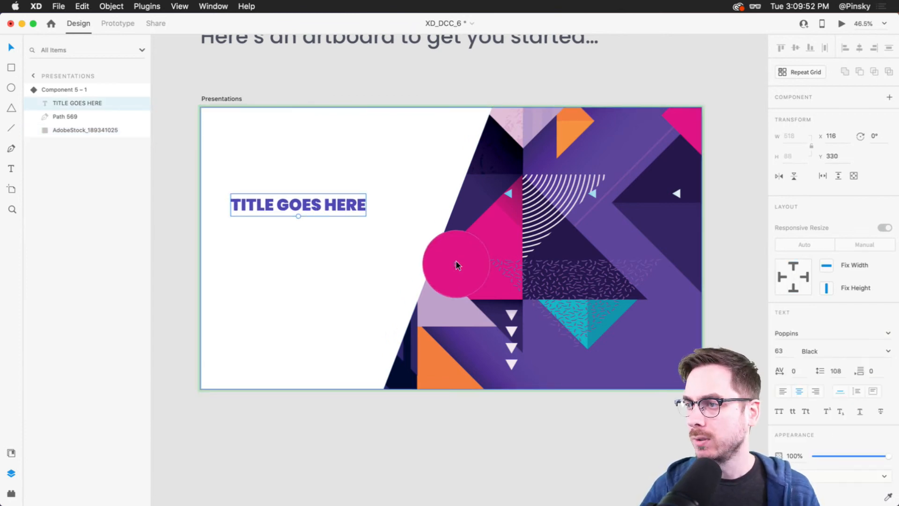
pyautogui.moveTo(299, 199)
pyautogui.mouseDown()
pyautogui.moveTo(308, 202)
pyautogui.moveTo(299, 201)
pyautogui.mouseUp()
# Step: Draw a horizontal line about 346 wide beneath the title and color it with the background's light purple
pyautogui.press('l')
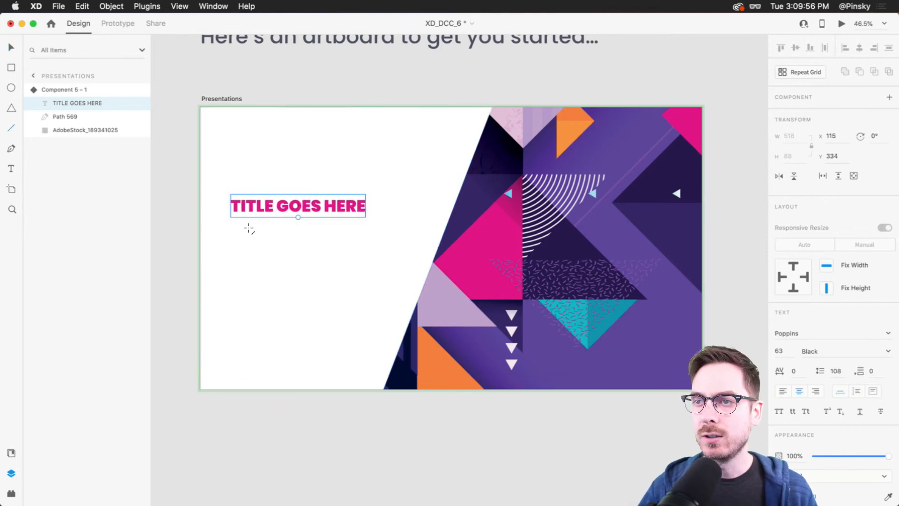
pyautogui.scroll(5, 249, 226)
pyautogui.moveTo(221, 221); pyautogui.dragTo(364, 221)
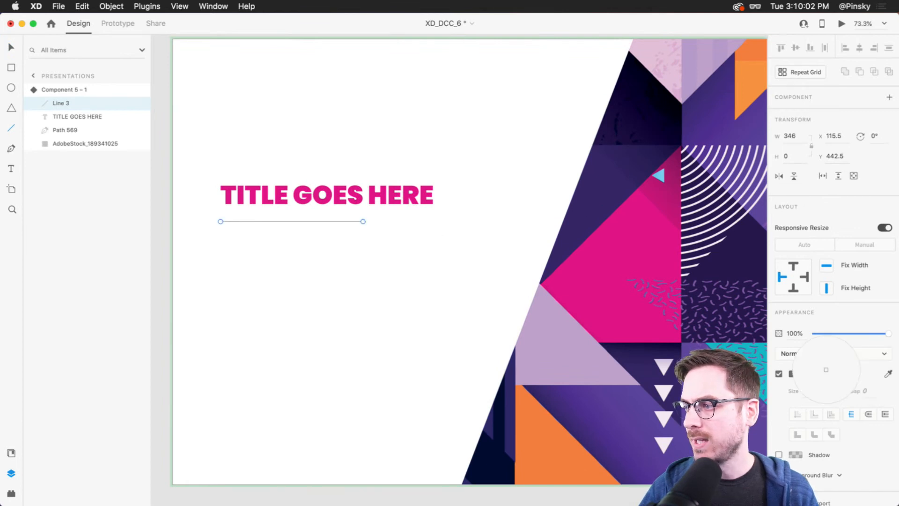
pyautogui.click(543, 346)
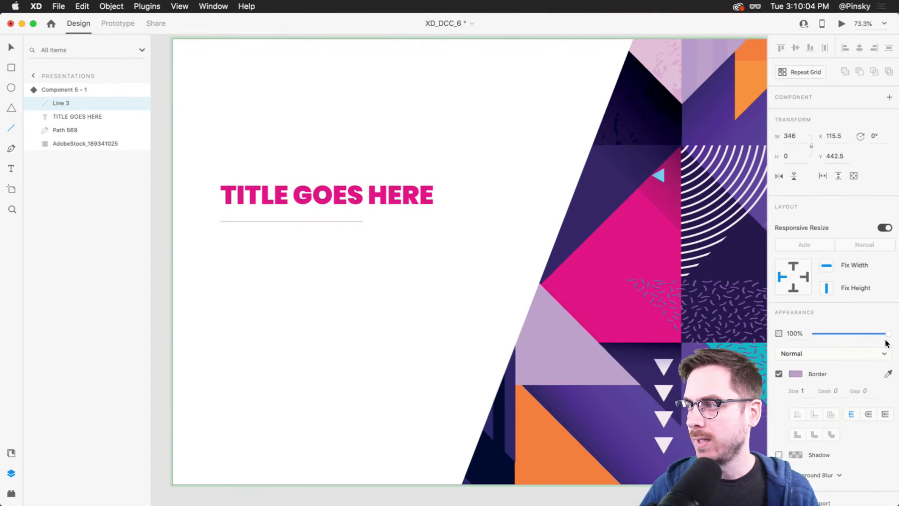
# Step: Set the underline's border size to 8 and move it closer to the title, at about Y 427.5
pyautogui.click(803, 391)
pyautogui.press('Up')
pyautogui.press('Up')
pyautogui.press('Up')
pyautogui.press('Up')
pyautogui.press('Up')
pyautogui.press('Up')
pyautogui.press('Up')
pyautogui.click(12, 48)
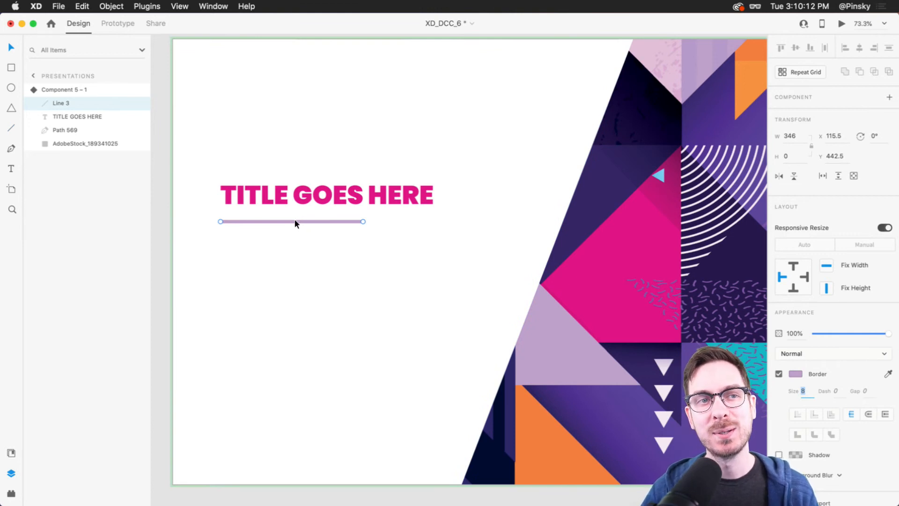
pyautogui.click(280, 232)
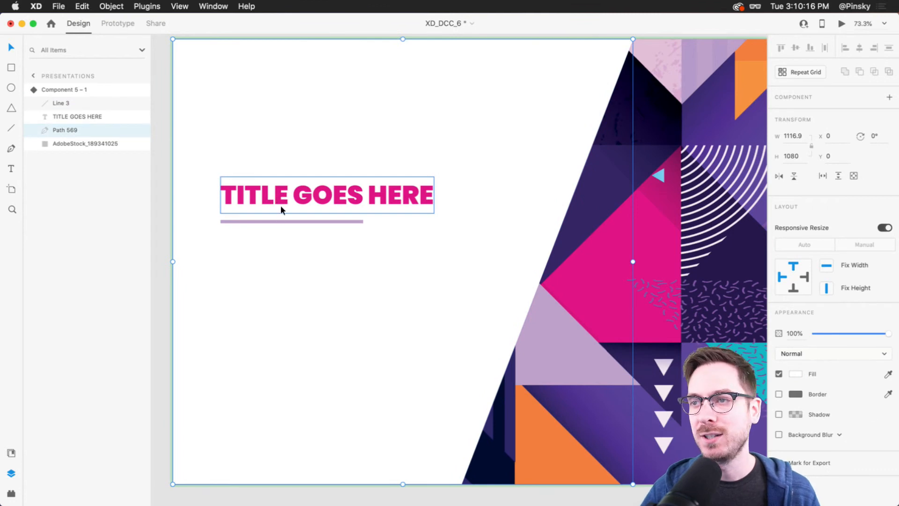
pyautogui.moveTo(278, 222); pyautogui.dragTo(279, 213)
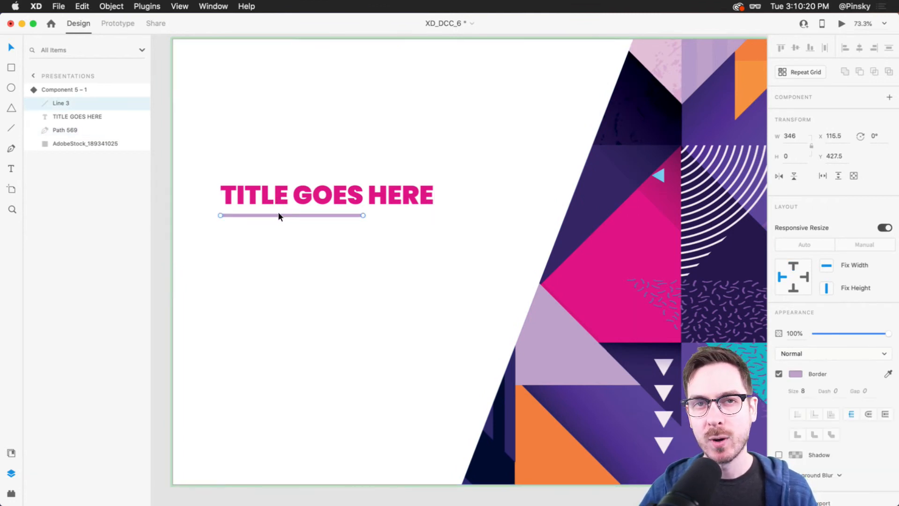
# Step: Draw a gray, borderless circle about 182 × 182 above the title, aligned with the title's left edge
pyautogui.press('r')
pyautogui.press('e')
pyautogui.moveTo(220, 76); pyautogui.dragTo(295, 158)
pyautogui.moveTo(243, 94); pyautogui.dragTo(243, 105)
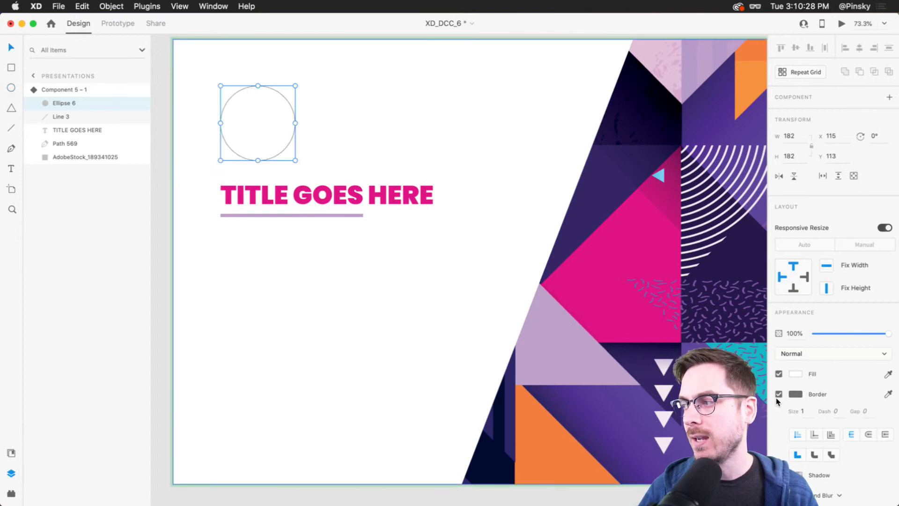
pyautogui.click(795, 374)
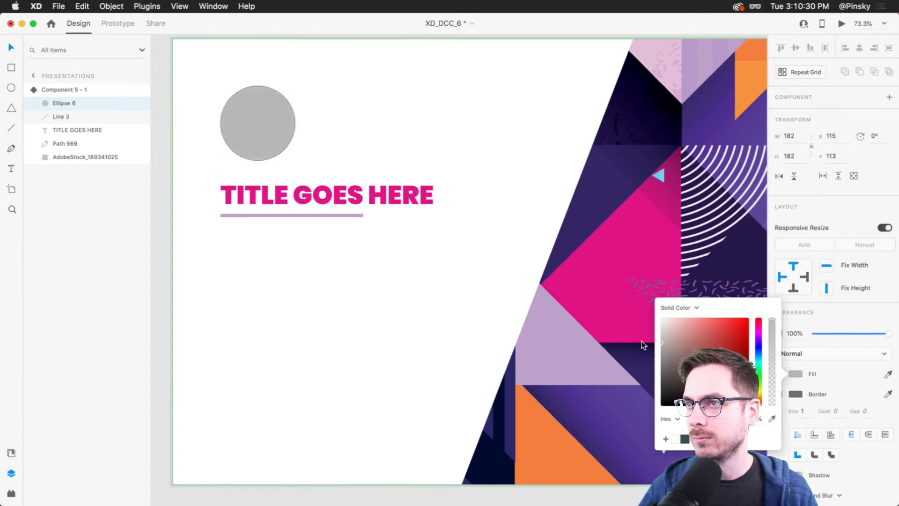
pyautogui.click(835, 318)
# Step: Move the title and its underline lower on the slide and shift the gray circle down to about Y 155
pyautogui.click(280, 211)
pyautogui.moveTo(280, 215)
pyautogui.mouseDown()
pyautogui.moveTo(278, 201)
pyautogui.moveTo(278, 222)
pyautogui.mouseUp()
pyautogui.keyDown('shift'); pyautogui.click(278, 198); pyautogui.keyUp('shift')
pyautogui.moveTo(263, 131); pyautogui.dragTo(261, 147)
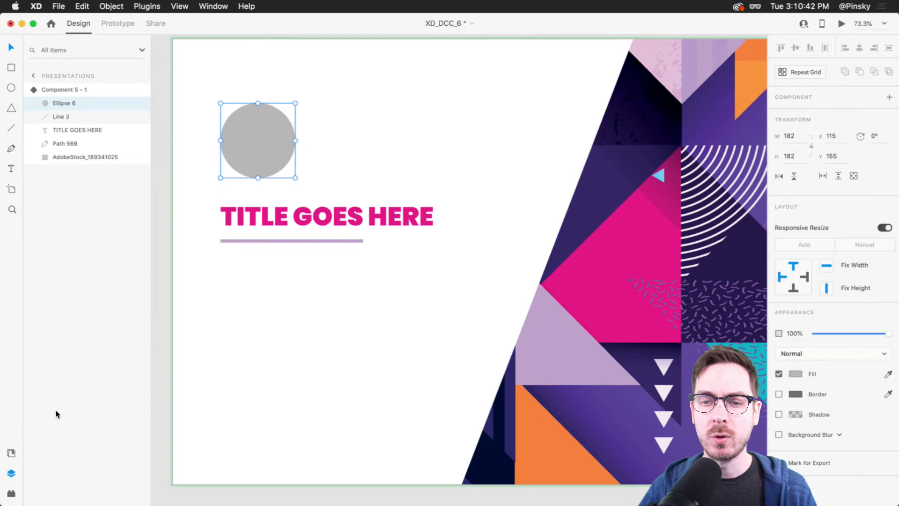
# Step: Open the Quick Mockup plugin and look through its Minimal theme's elements and templates
pyautogui.click(11, 493)
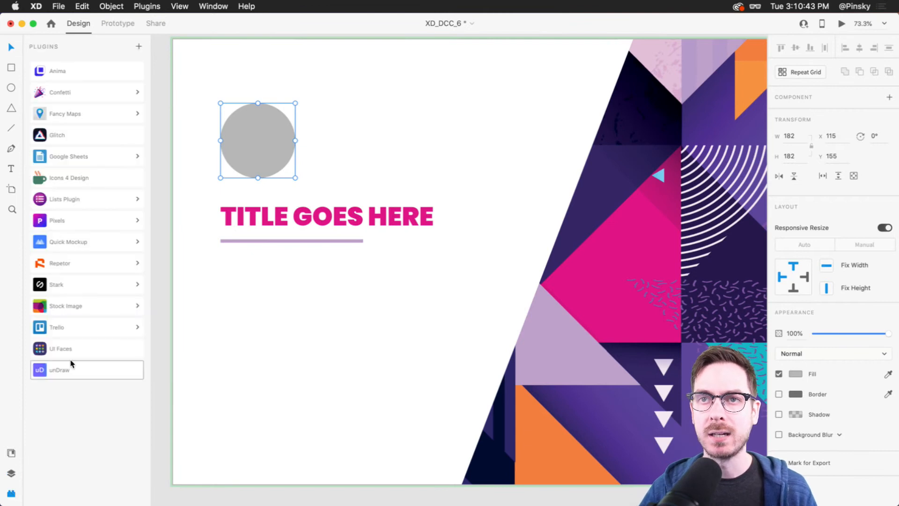
pyautogui.click(98, 243)
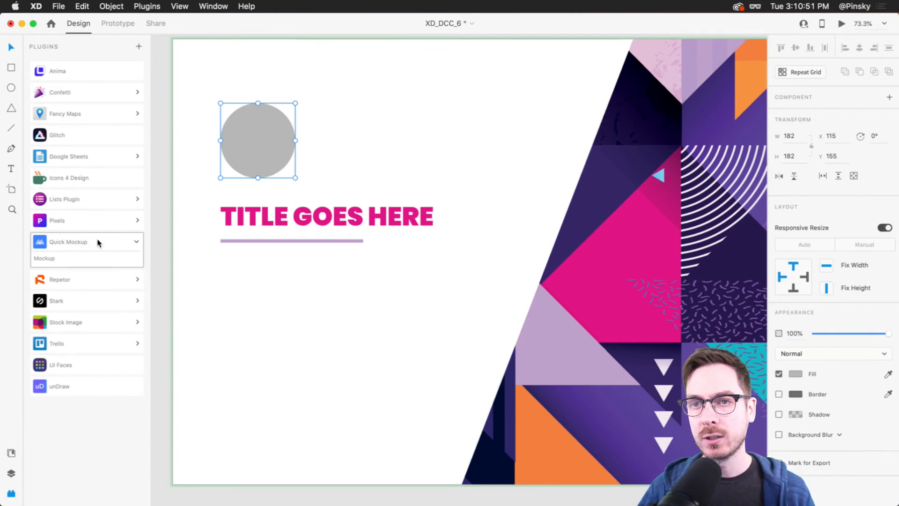
pyautogui.click(49, 259)
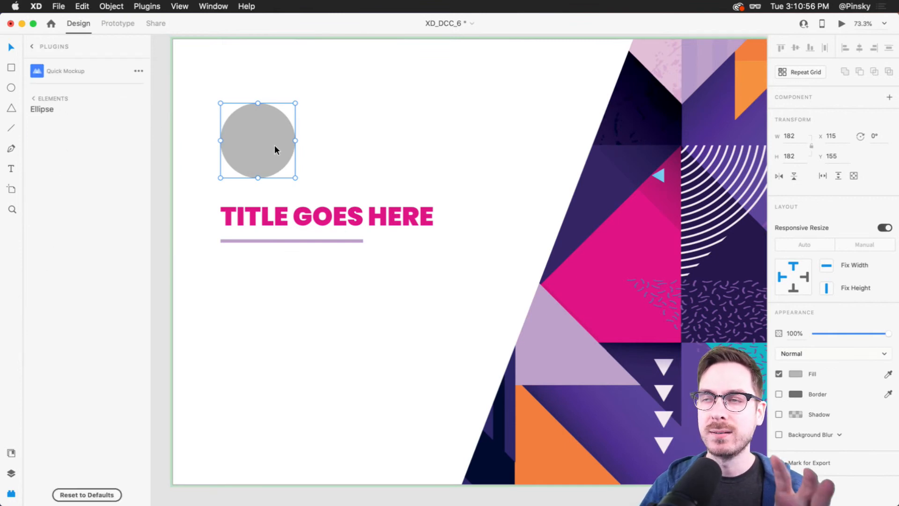
pyautogui.click(36, 100)
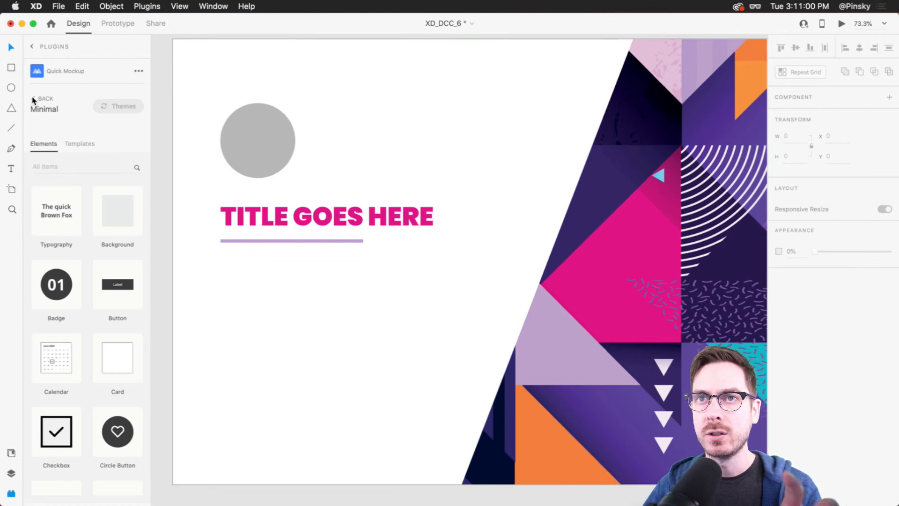
pyautogui.scroll(-3, 112, 264)
pyautogui.scroll(3, 112, 264)
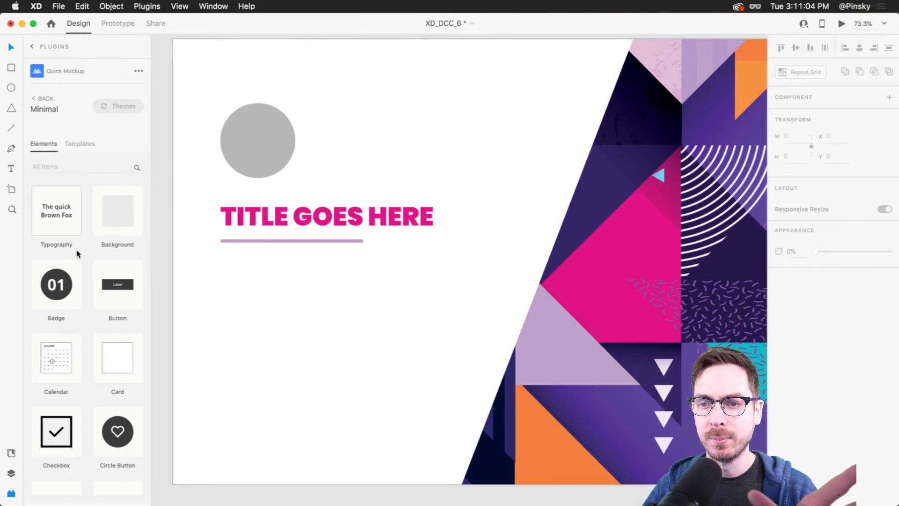
pyautogui.scroll(-5, 79, 262)
pyautogui.click(82, 137)
pyautogui.scroll(-10, 89, 313)
pyautogui.scroll(15, 84, 195)
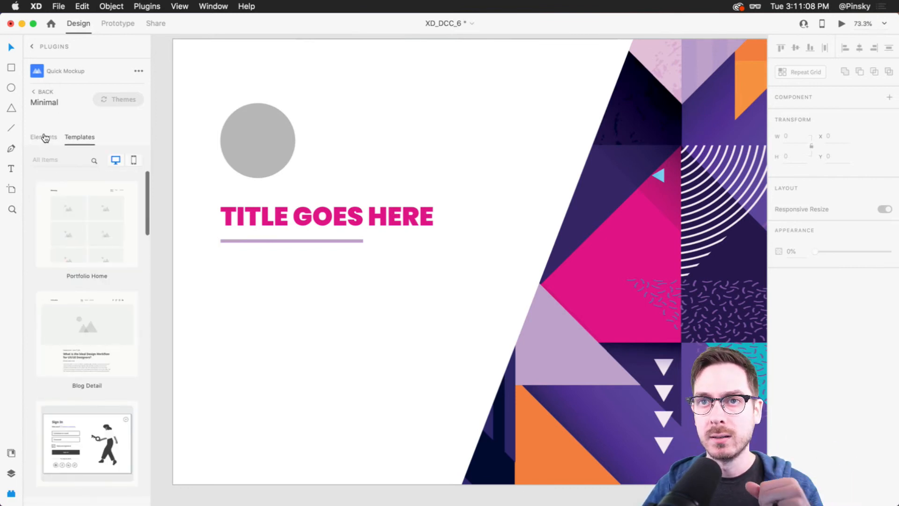
# Step: Insert the Minimal theme's Image placeholder element and place it beside the gray circle above the title
pyautogui.click(45, 137)
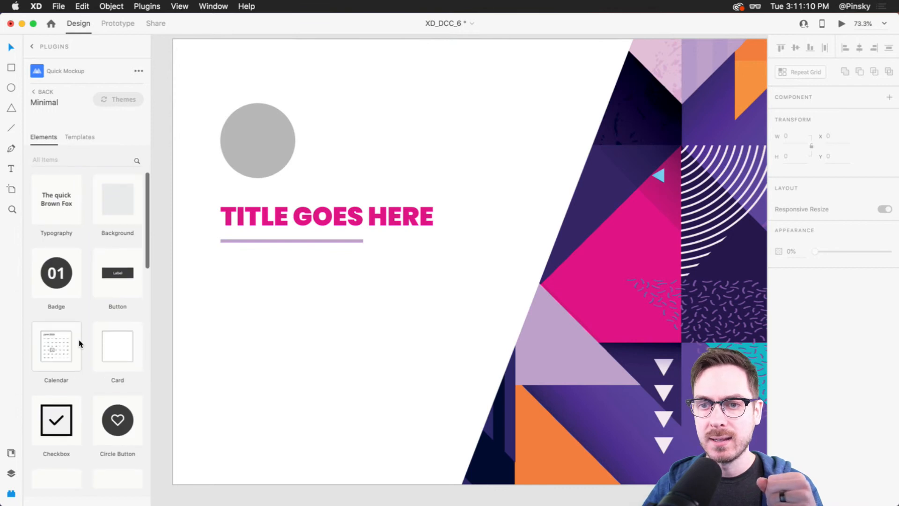
pyautogui.scroll(-6, 80, 343)
pyautogui.click(117, 309)
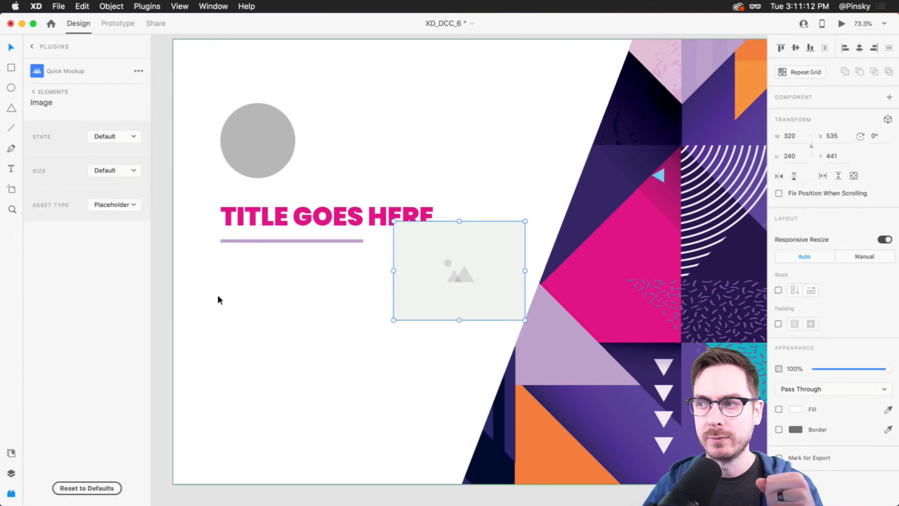
pyautogui.moveTo(474, 286); pyautogui.dragTo(401, 156)
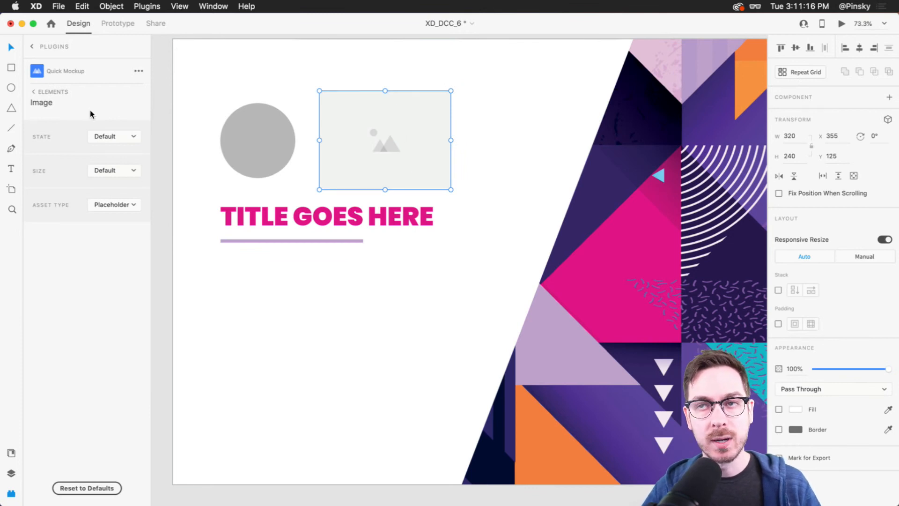
# Step: Delete the gray circle and put the image placeholder in its place above the title, at about X 112, Y 131
pyautogui.moveTo(265, 186); pyautogui.dragTo(263, 383)
pyautogui.press('super+z')
pyautogui.click(256, 153)
pyautogui.press('Delete')
pyautogui.moveTo(389, 149); pyautogui.dragTo(284, 146)
pyautogui.moveTo(286, 143); pyautogui.dragTo(286, 147)
# Step: Look through the state, size and asset type options of the image placeholder
pyautogui.click(114, 137)
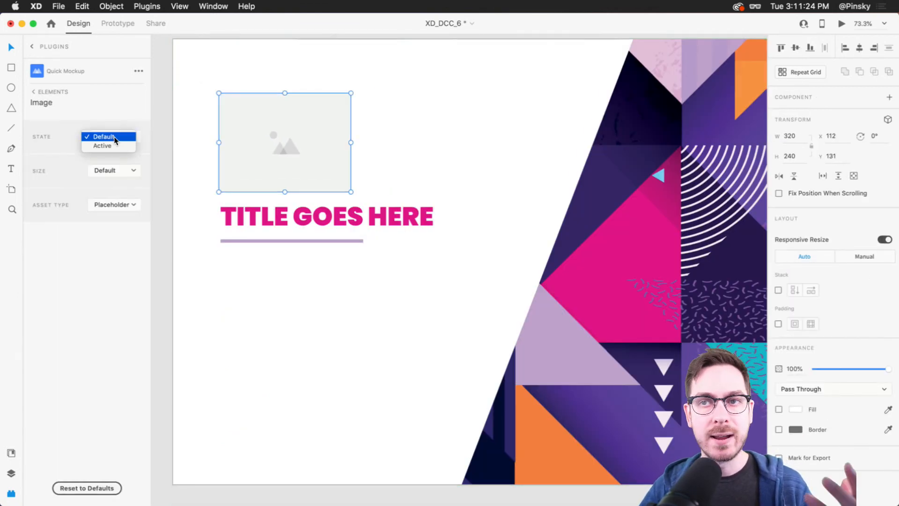
pyautogui.click(80, 172)
pyautogui.click(126, 207)
pyautogui.click(32, 183)
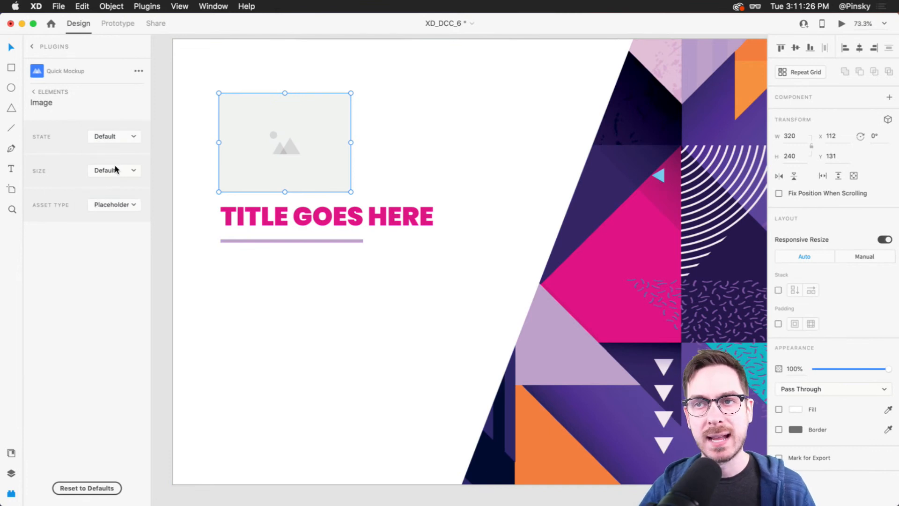
# Step: Undo the circle's replacement and delete the image placeholder from the slide
pyautogui.press('super+z')
pyautogui.press('super+z')
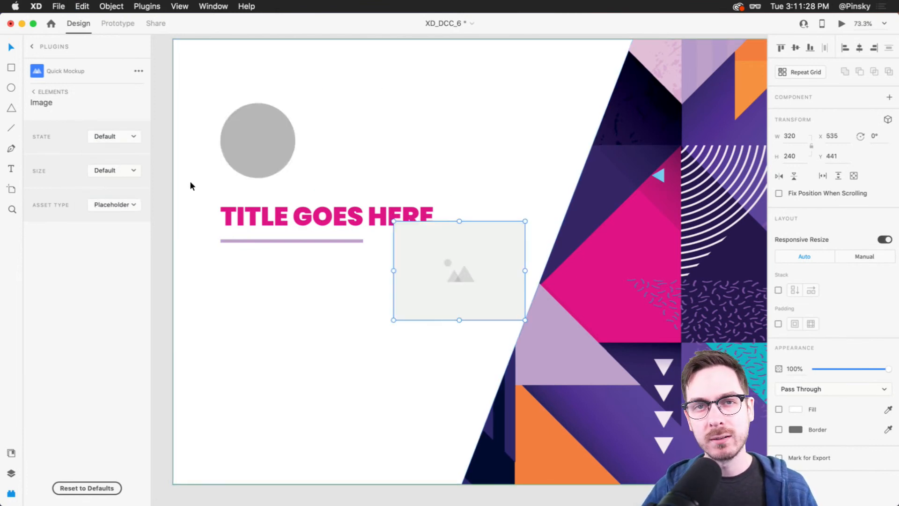
pyautogui.press('Delete')
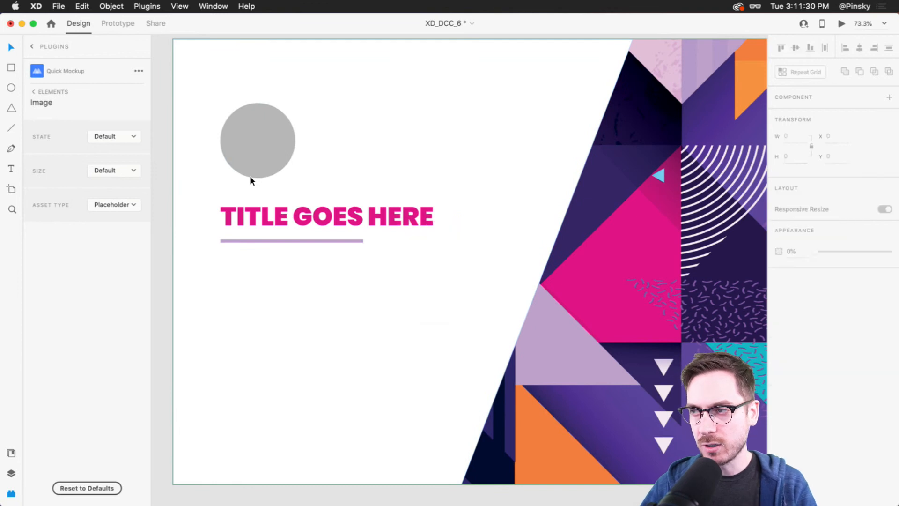
# Step: Leave the Quick Mockup plugin and move the title with its underline up toward the gray circle, to about Y 357
pyautogui.click(250, 177)
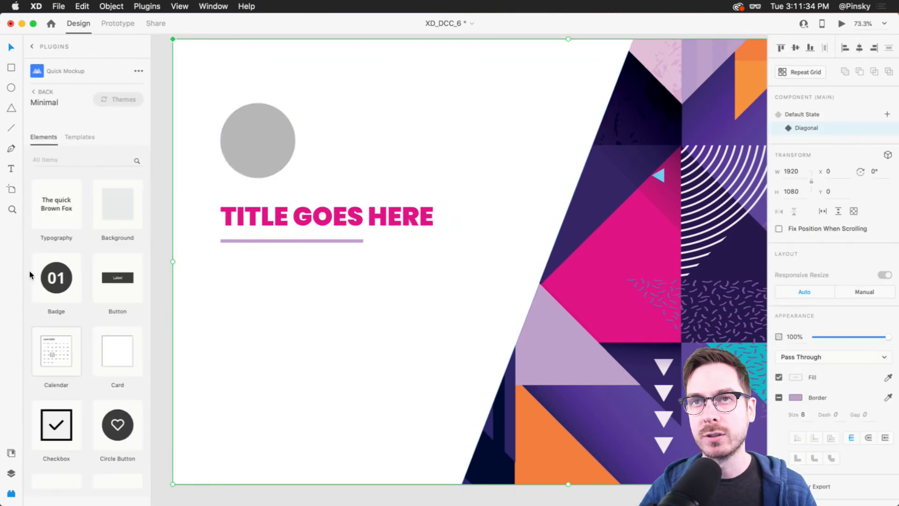
pyautogui.click(32, 46)
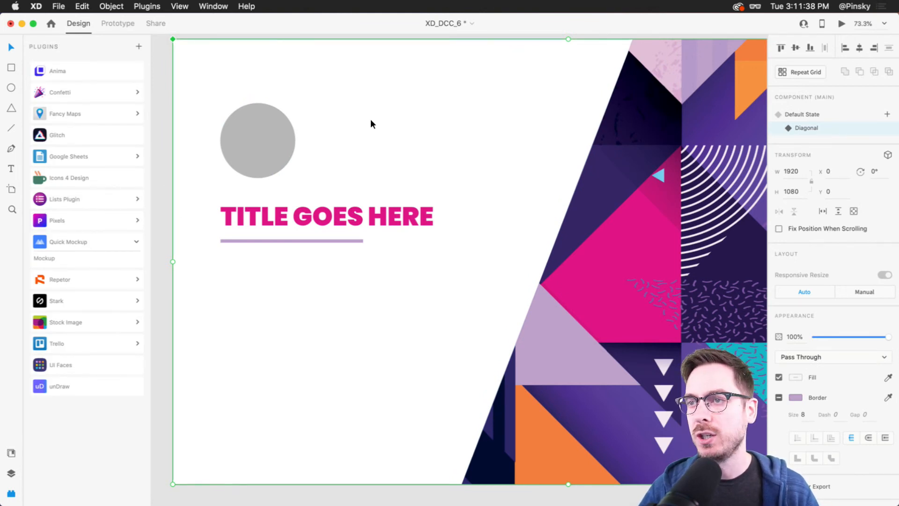
pyautogui.click(262, 217)
pyautogui.moveTo(265, 219); pyautogui.dragTo(263, 206)
pyautogui.scroll(-3, 288, 214)
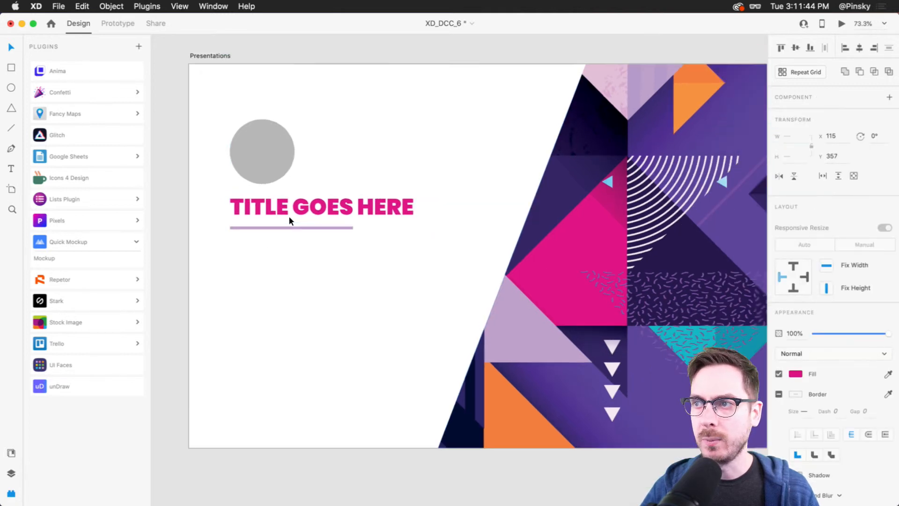
pyautogui.scroll(1, 315, 128)
pyautogui.click(315, 123)
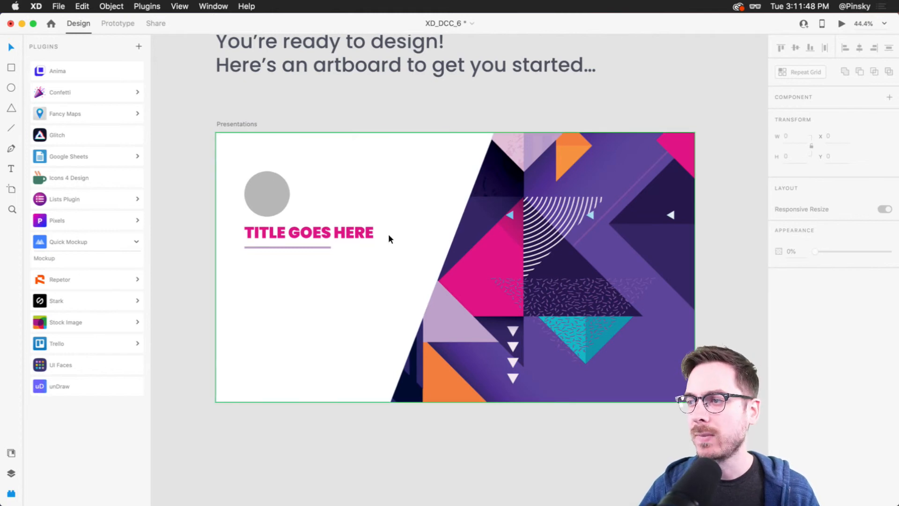
# Step: Compare the slide component's Default State with its Diagonal state, ending on Diagonal
pyautogui.click(336, 166)
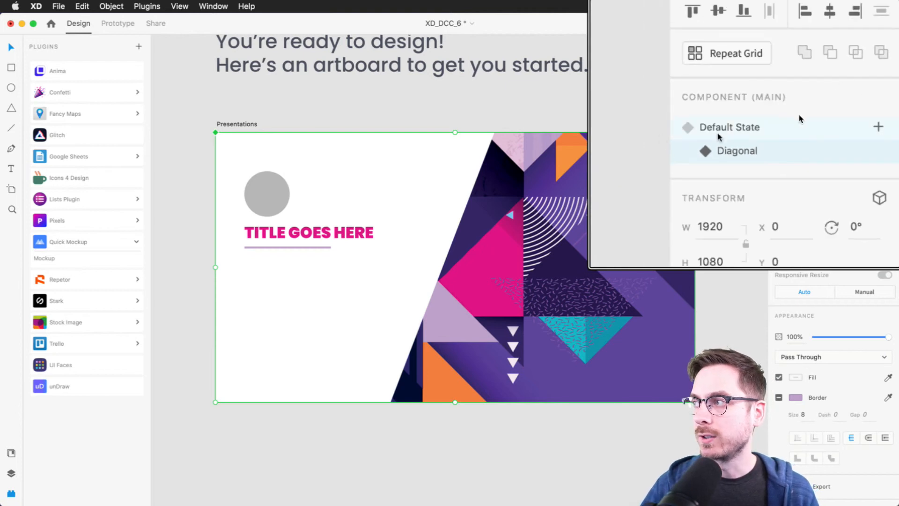
pyautogui.click(730, 128)
pyautogui.click(739, 152)
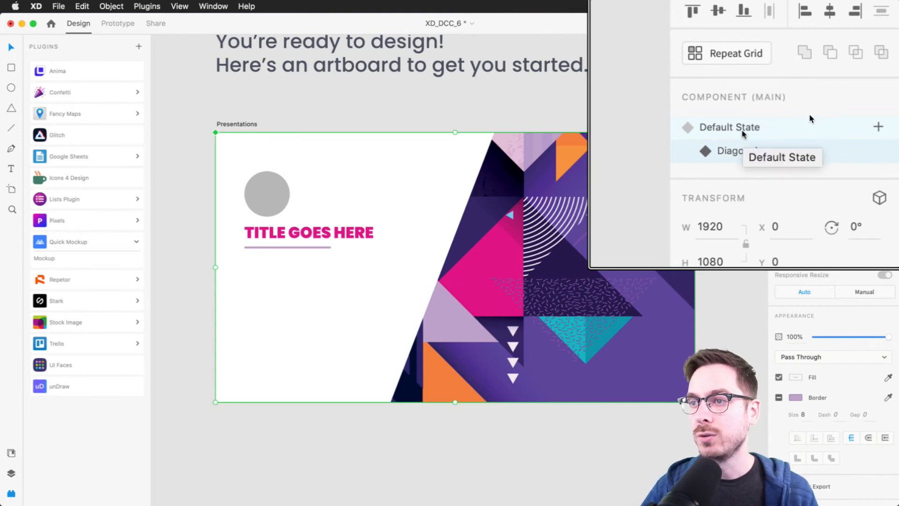
pyautogui.click(742, 132)
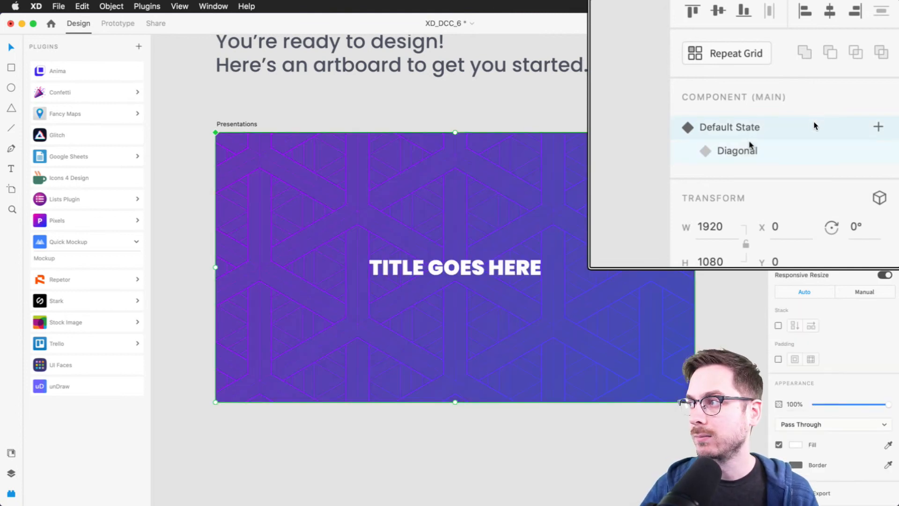
pyautogui.click(749, 155)
pyautogui.click(748, 131)
pyautogui.click(747, 152)
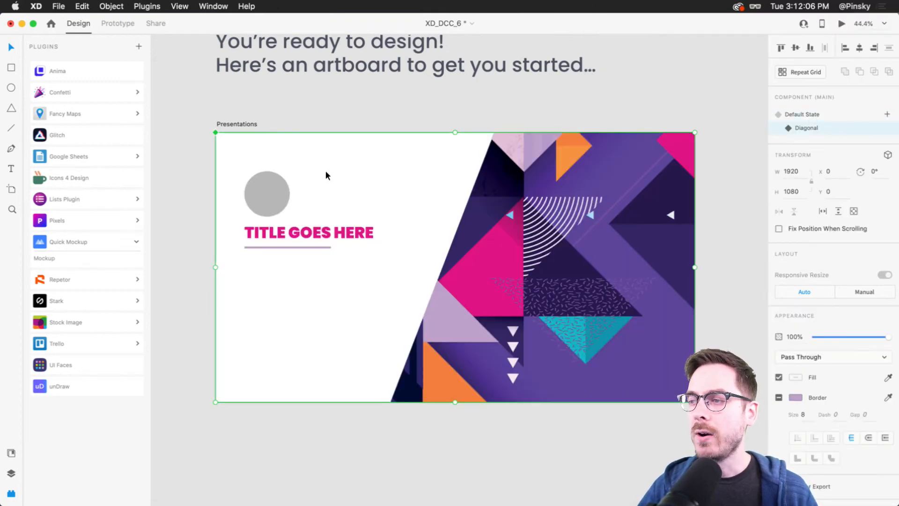
# Step: Show the slide's layers and examine the presentation samples in the document's Inspiration section
pyautogui.press('super+y')
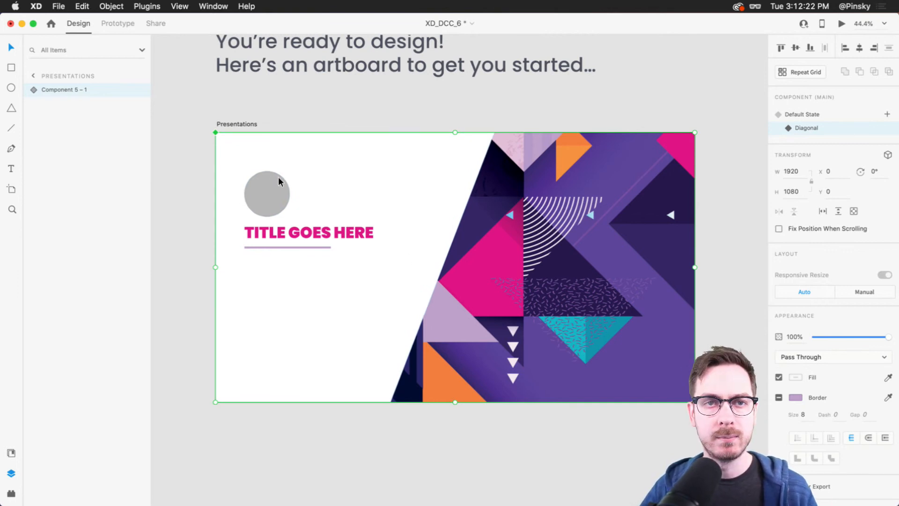
pyautogui.moveTo(295, 236); pyautogui.dragTo(651, 185)
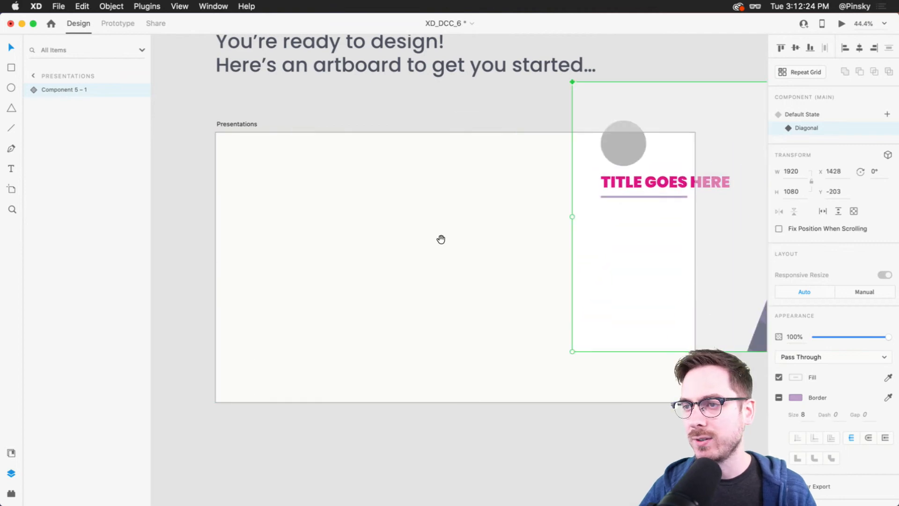
pyautogui.press('super+z')
pyautogui.hscroll(-3, 289, 267)
pyautogui.scroll(-20, 457, 265)
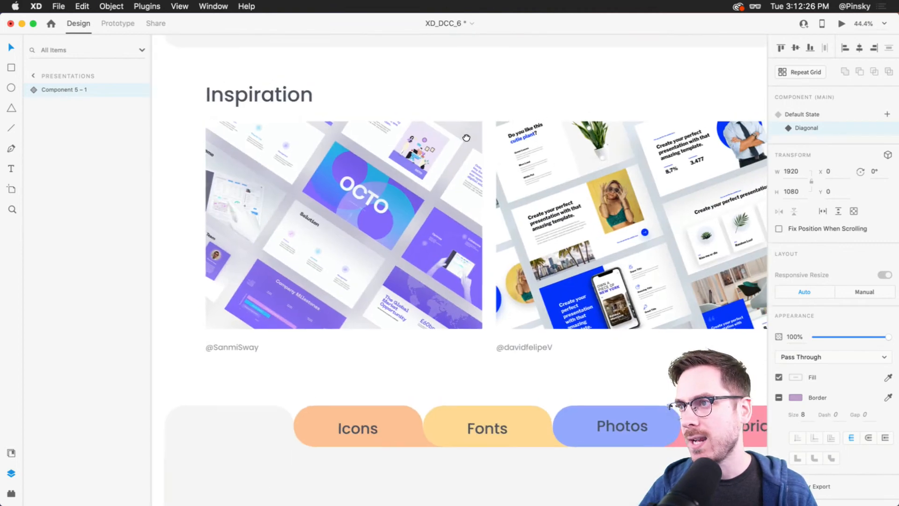
pyautogui.moveTo(467, 138); pyautogui.dragTo(468, 185)
pyautogui.moveTo(698, 75); pyautogui.dragTo(303, 326)
pyautogui.moveTo(630, 166); pyautogui.dragTo(371, 340)
pyautogui.moveTo(506, 238)
pyautogui.mouseDown()
pyautogui.moveTo(344, 298)
pyautogui.moveTo(492, 247)
pyautogui.mouseUp()
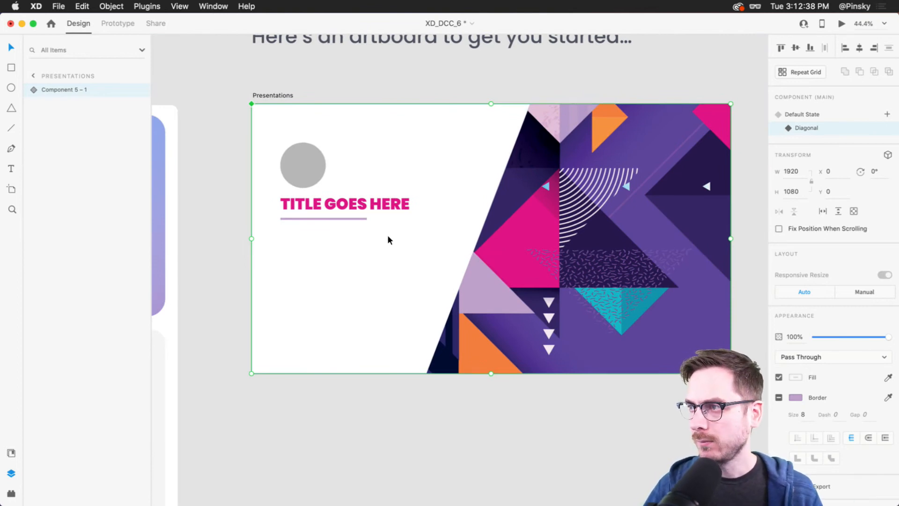
# Step: Add a new state named Image Bubbles to the slide component
pyautogui.click(886, 115)
pyautogui.click(846, 117)
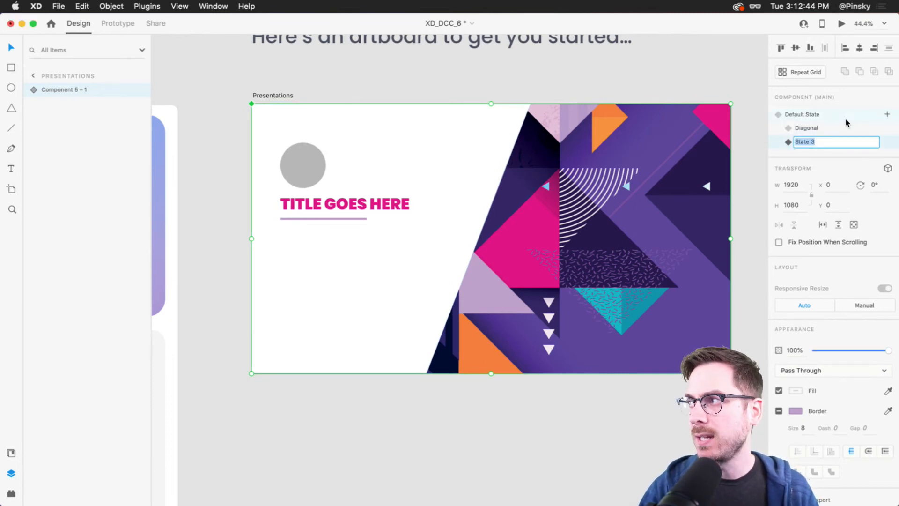
pyautogui.write('Image Bubbles')
pyautogui.press('Return')
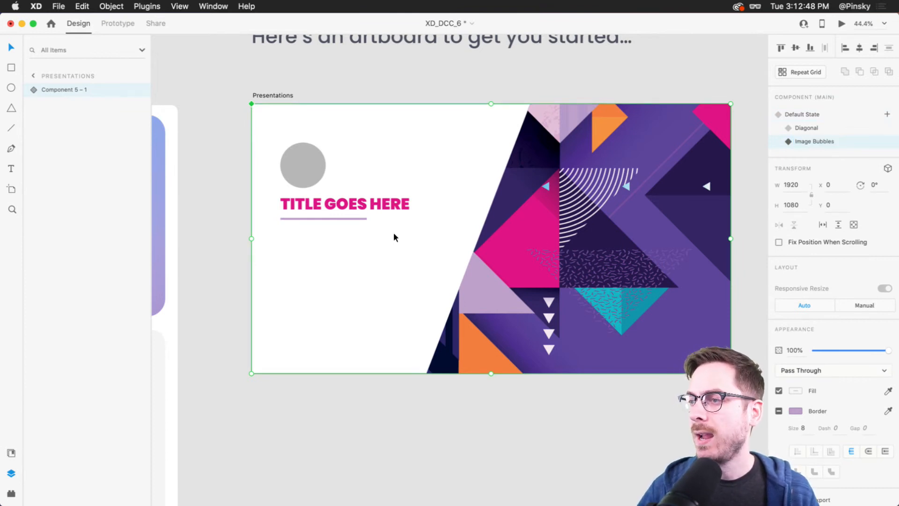
# Step: Extend the white diagonal shape's slanted edge outward to a width of about 1995 so it covers most of the slide
pyautogui.doubleClick(512, 243)
pyautogui.doubleClick(431, 219)
pyautogui.moveTo(374, 92); pyautogui.dragTo(552, 395)
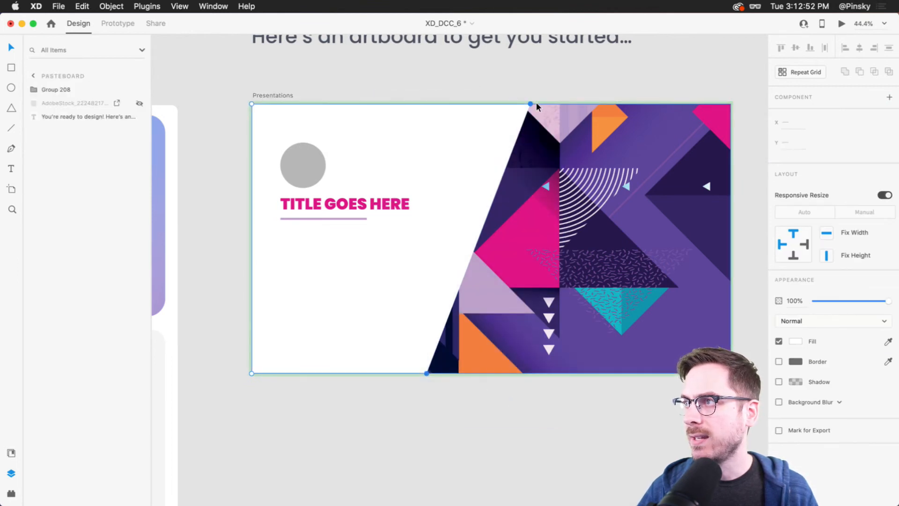
pyautogui.moveTo(530, 103); pyautogui.dragTo(750, 103)
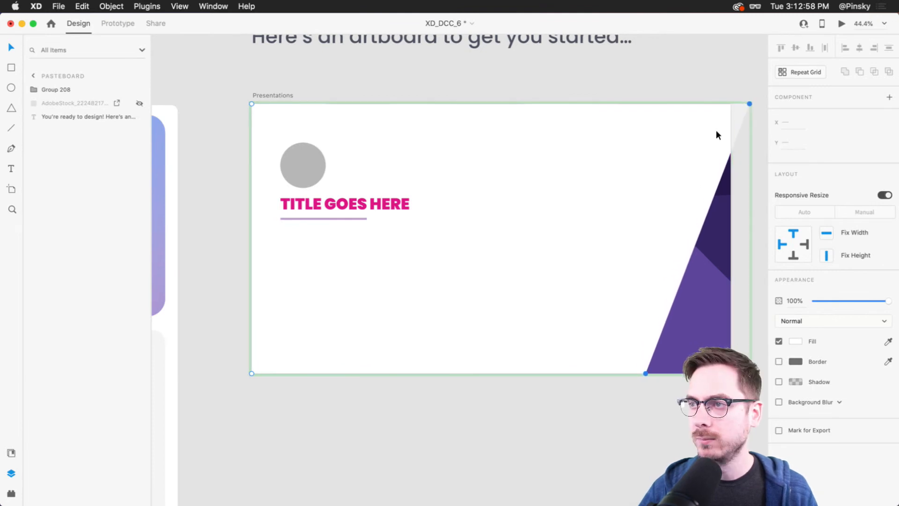
pyautogui.click(445, 407)
# Step: Move the gray circle to about X 633, Y 125 and hide the title and its underline
pyautogui.moveTo(305, 164); pyautogui.dragTo(497, 230)
pyautogui.moveTo(450, 154); pyautogui.dragTo(434, 156)
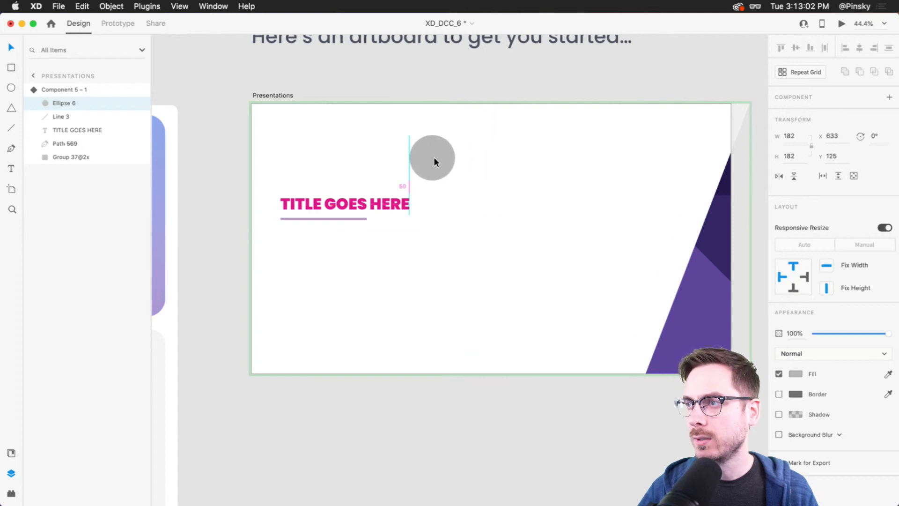
pyautogui.click(326, 206)
pyautogui.keyDown('shift'); pyautogui.click(322, 216); pyautogui.keyUp('shift')
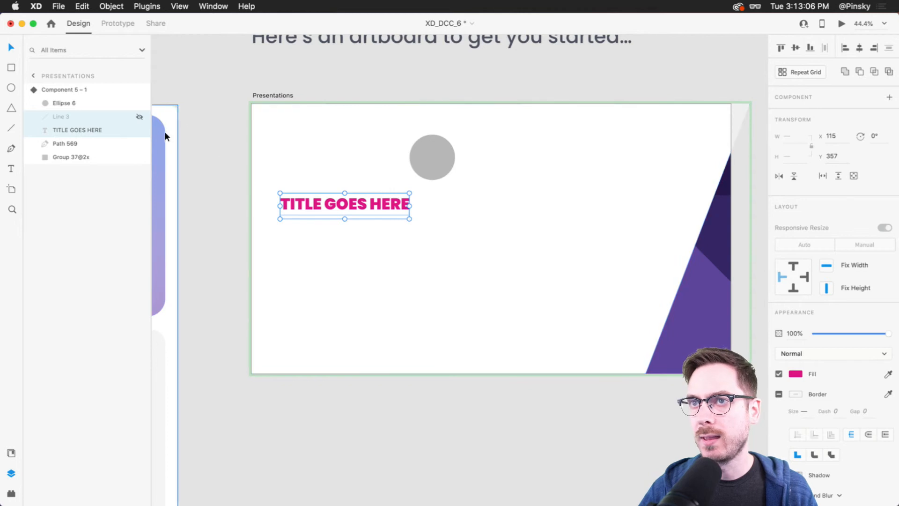
pyautogui.click(139, 130)
pyautogui.click(485, 217)
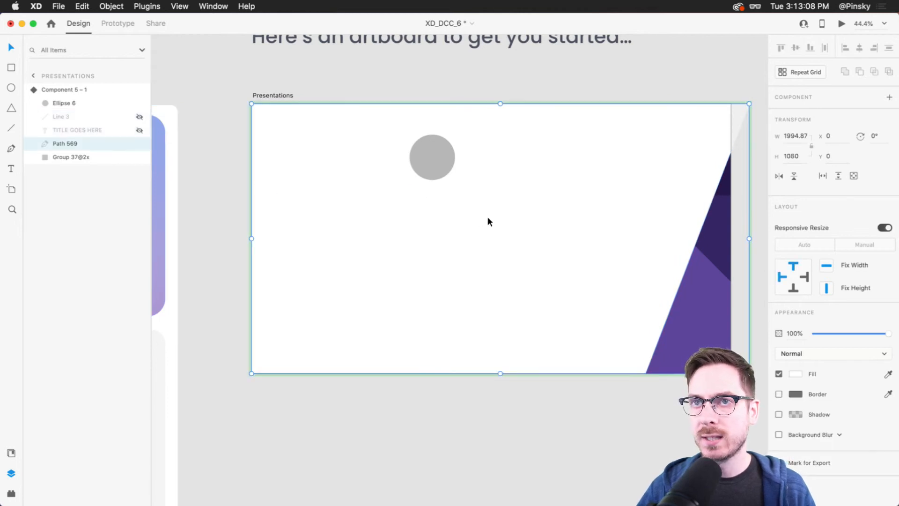
# Step: Draw a polygon about 230 × 200 near the middle of the slide and set it to 6 sides
pyautogui.click(11, 108)
pyautogui.moveTo(443, 214); pyautogui.dragTo(500, 263)
pyautogui.click(796, 373)
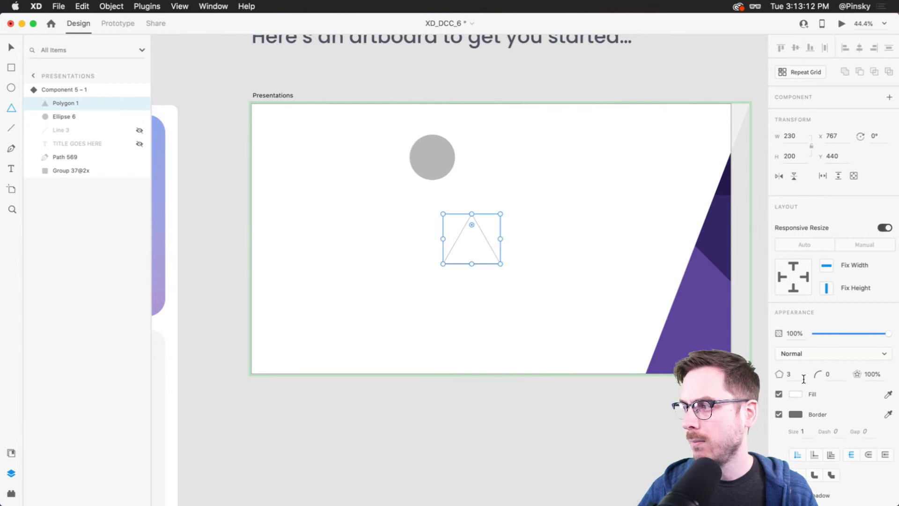
pyautogui.write('6')
pyautogui.press('Return')
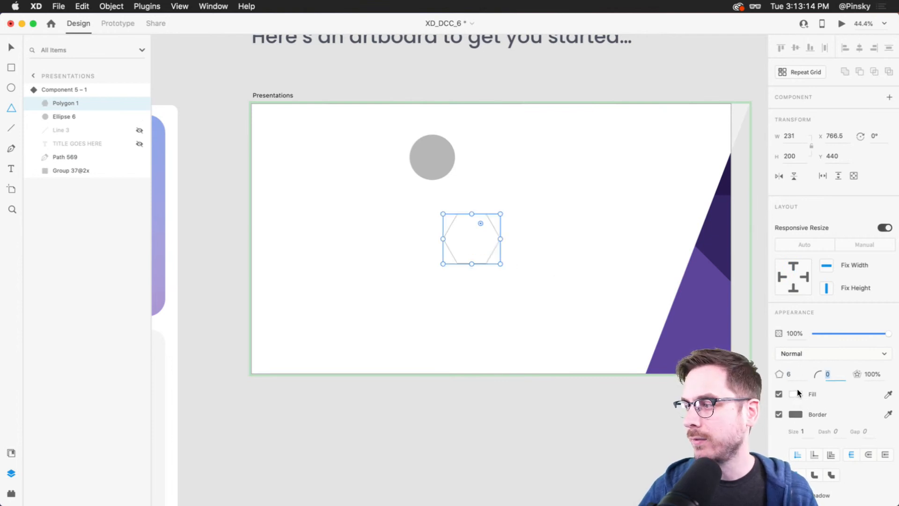
# Step: Fill the hexagon with gray and remove its border
pyautogui.click(796, 394)
pyautogui.click(825, 399)
pyautogui.click(779, 414)
# Step: Rotate the hexagon to -30° and set its corner radius to 16
pyautogui.press('v')
pyautogui.moveTo(502, 206); pyautogui.dragTo(487, 194)
pyautogui.click(828, 374)
pyautogui.write('16')
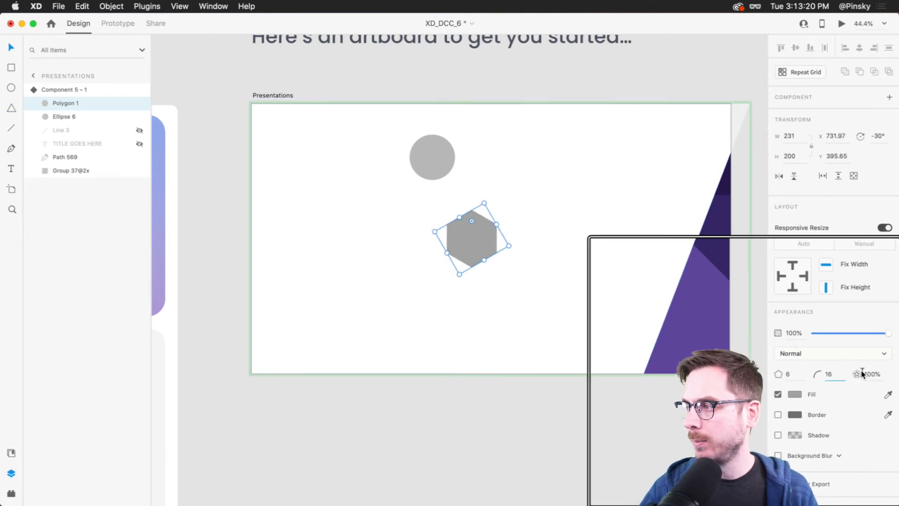
pyautogui.click(585, 273)
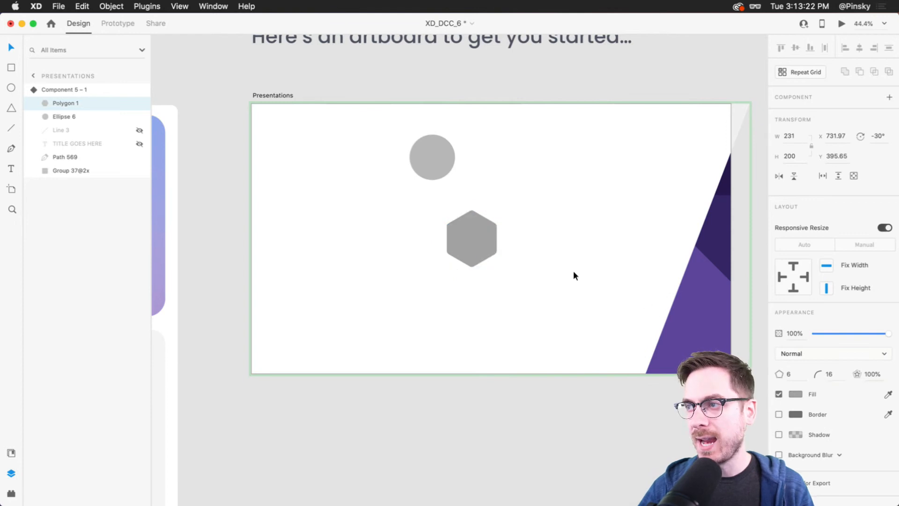
# Step: Enlarge the hexagon to about 325 × 280 and reposition it near the middle of the slide
pyautogui.click(473, 214)
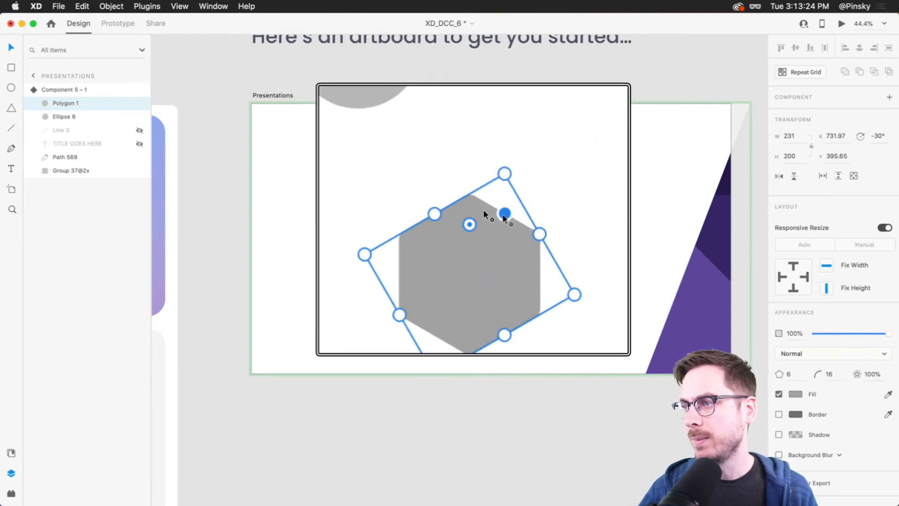
pyautogui.scroll(-10, 442, 239)
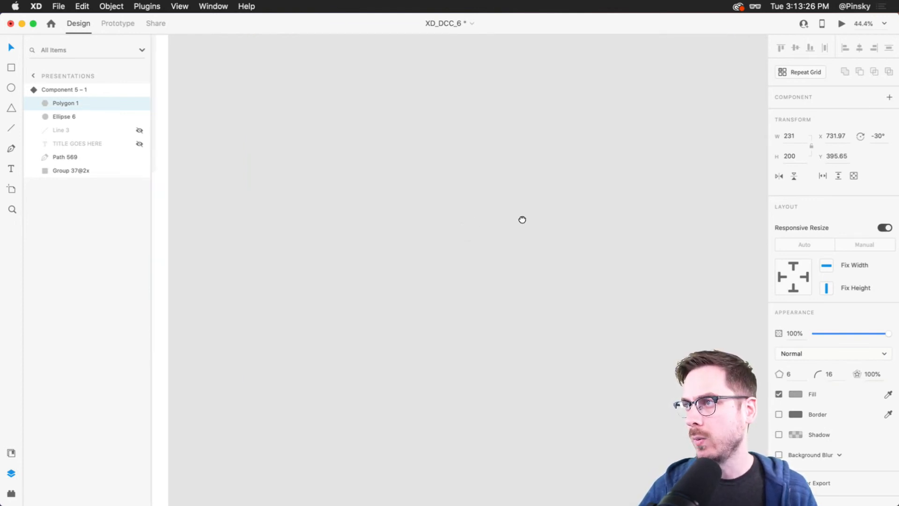
pyautogui.scroll(10, 529, 180)
pyautogui.moveTo(462, 260); pyautogui.dragTo(431, 313)
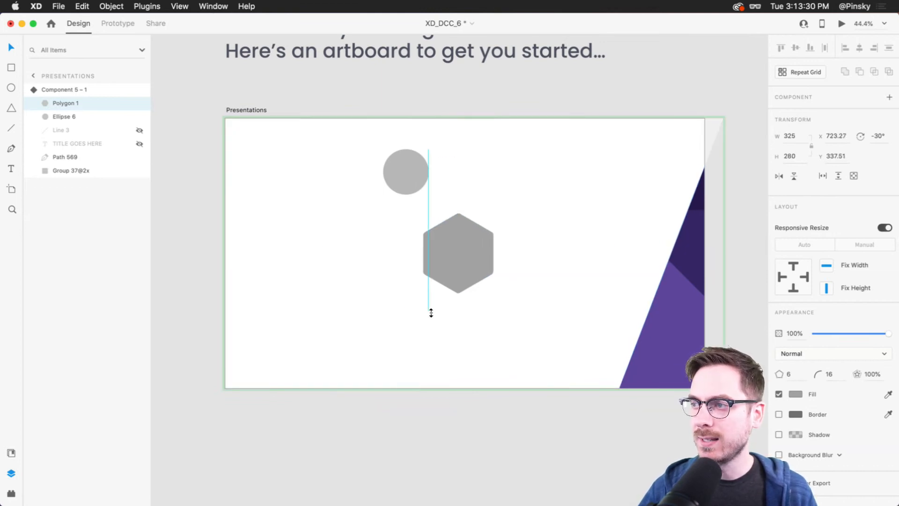
pyautogui.moveTo(464, 251); pyautogui.dragTo(470, 245)
# Step: Duplicate the circle six times around the hexagon, varying the copies' sizes, including 270, 154 and 100
pyautogui.keyDown('alt'); pyautogui.moveTo(418, 176); pyautogui.dragTo(559, 214); pyautogui.keyUp('alt')
pyautogui.keyDown('alt'); pyautogui.moveTo(532, 175); pyautogui.dragTo(579, 267); pyautogui.keyUp('alt')
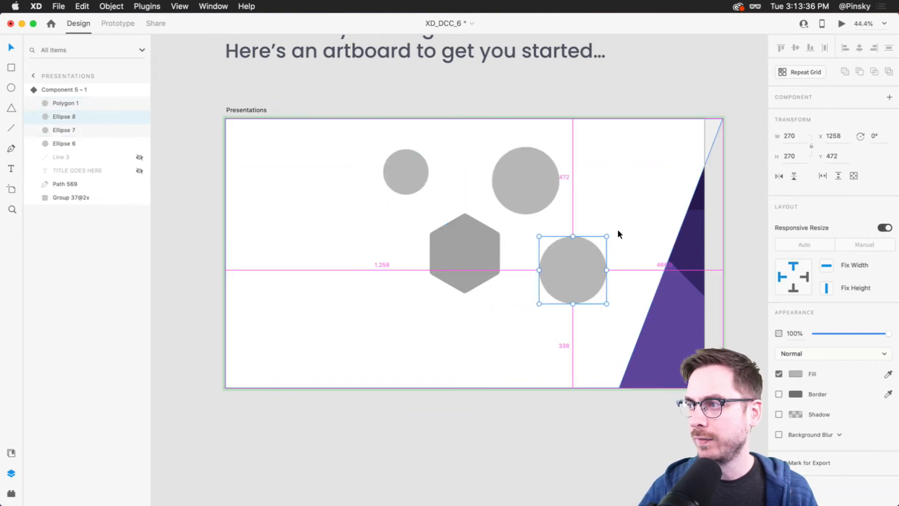
pyautogui.keyDown('alt'); pyautogui.moveTo(607, 236); pyautogui.dragTo(438, 311); pyautogui.keyUp('alt')
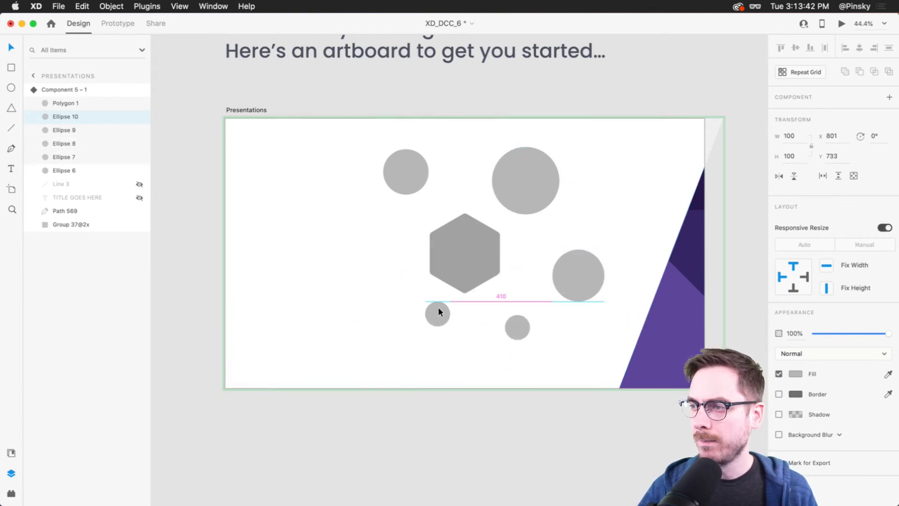
pyautogui.keyDown('alt'); pyautogui.moveTo(572, 280); pyautogui.dragTo(373, 237); pyautogui.keyUp('alt')
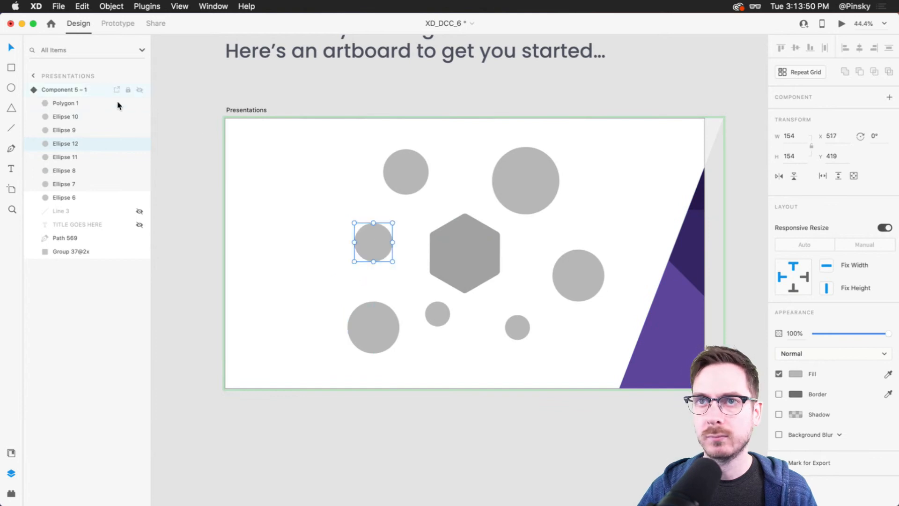
# Step: Shift the hexagon and all seven circles left together, and lower the small circle beneath the hexagon to X 741, Y 804
pyautogui.click(70, 103)
pyautogui.keyDown('shift'); pyautogui.click(67, 184); pyautogui.keyUp('shift')
pyautogui.moveTo(459, 262)
pyautogui.mouseDown()
pyautogui.moveTo(439, 260)
pyautogui.moveTo(448, 257)
pyautogui.mouseUp()
pyautogui.press('super+z')
pyautogui.keyDown('shift'); pyautogui.click(416, 171); pyautogui.keyUp('shift')
pyautogui.click(431, 343)
pyautogui.click(420, 307)
pyautogui.moveTo(419, 307); pyautogui.dragTo(424, 326)
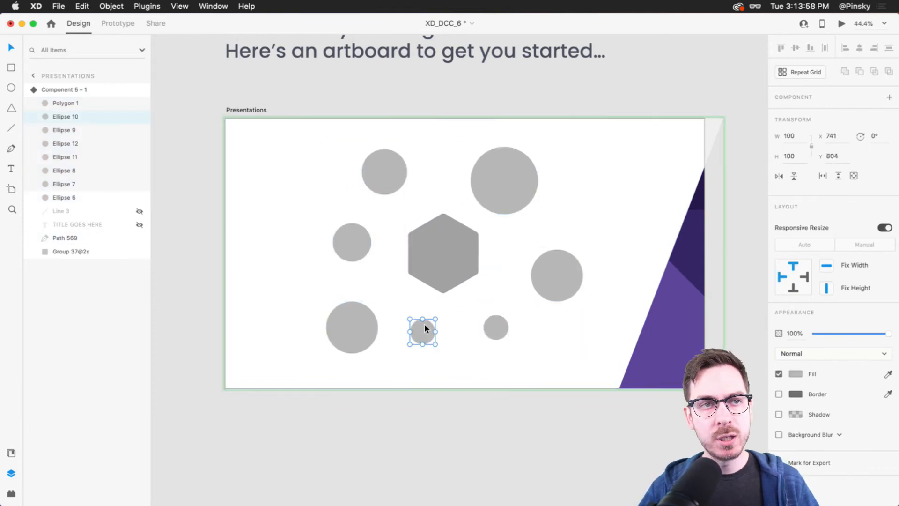
# Step: Draw a line about 165 × 11 from the hexagon to the middle-left circle and set its border size to 10
pyautogui.scroll(5, 456, 195)
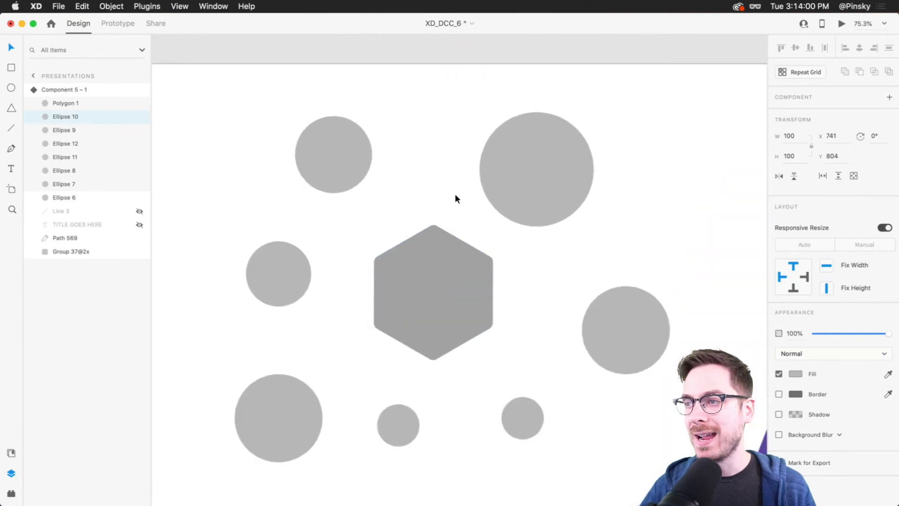
pyautogui.scroll(-2, 437, 288)
pyautogui.moveTo(437, 287); pyautogui.dragTo(441, 263)
pyautogui.press('l')
pyautogui.moveTo(382, 244)
pyautogui.mouseDown()
pyautogui.moveTo(329, 232)
pyautogui.moveTo(315, 243)
pyautogui.mouseUp()
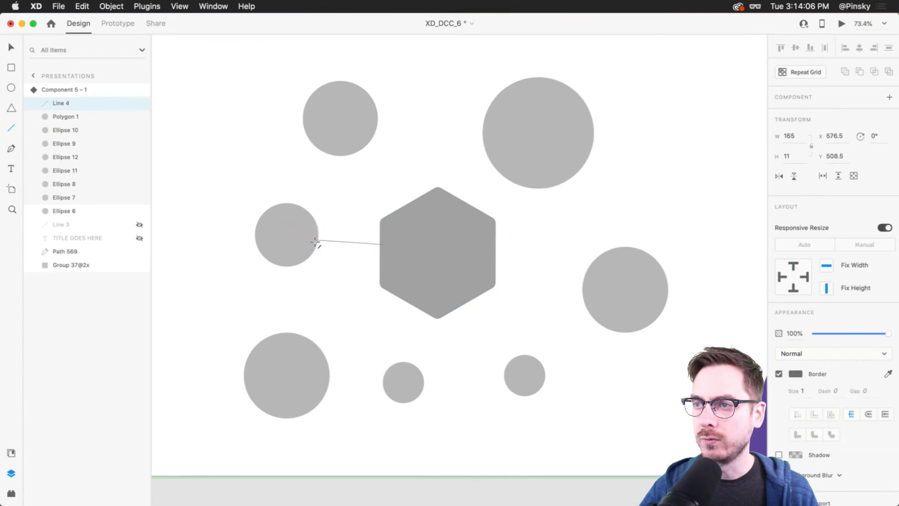
pyautogui.press('Up')
pyautogui.press('Up')
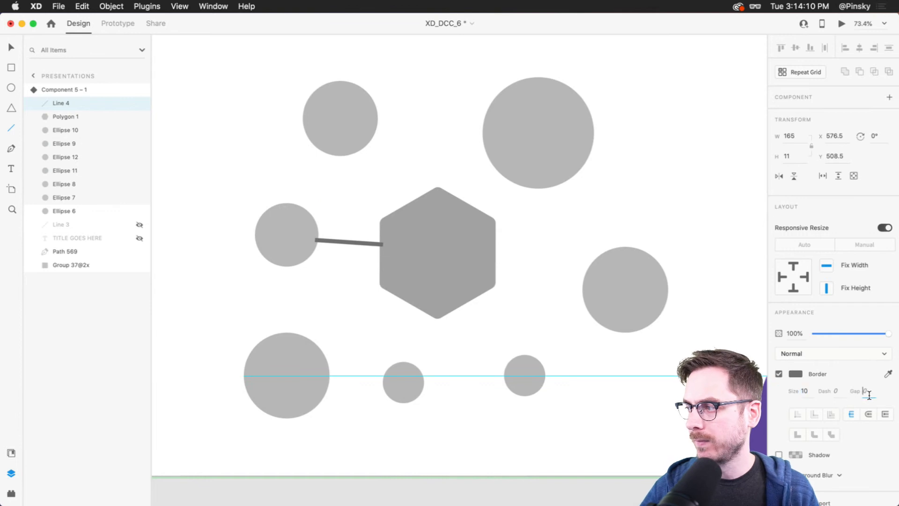
# Step: Turn the line into a dotted one with round caps, dash 0 and gap 30
pyautogui.write('10')
pyautogui.press('Return')
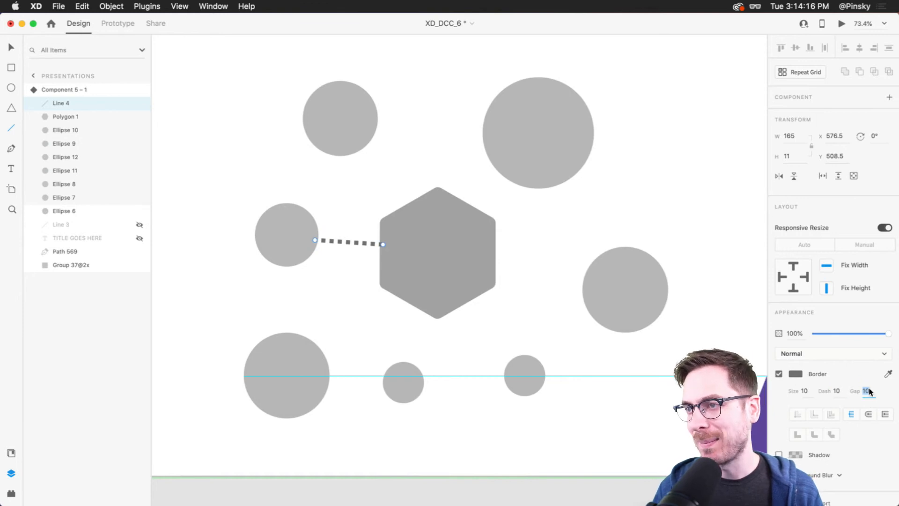
pyautogui.click(869, 395)
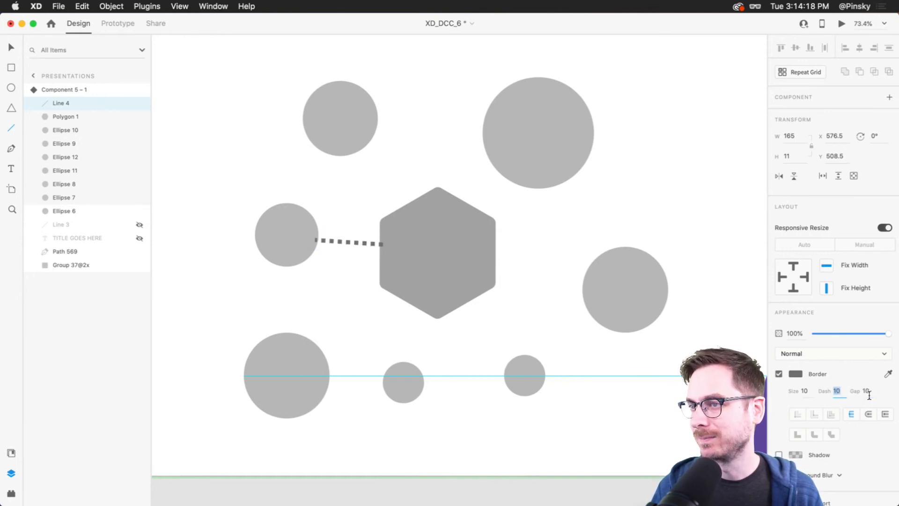
pyautogui.click(869, 414)
pyautogui.click(833, 389)
pyautogui.write('0')
pyautogui.press('Tab')
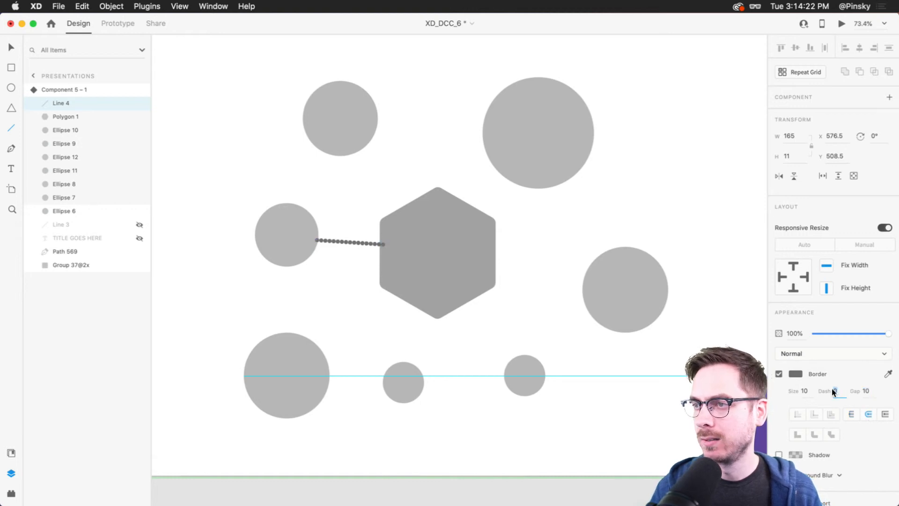
pyautogui.write('32')
pyautogui.press('Return')
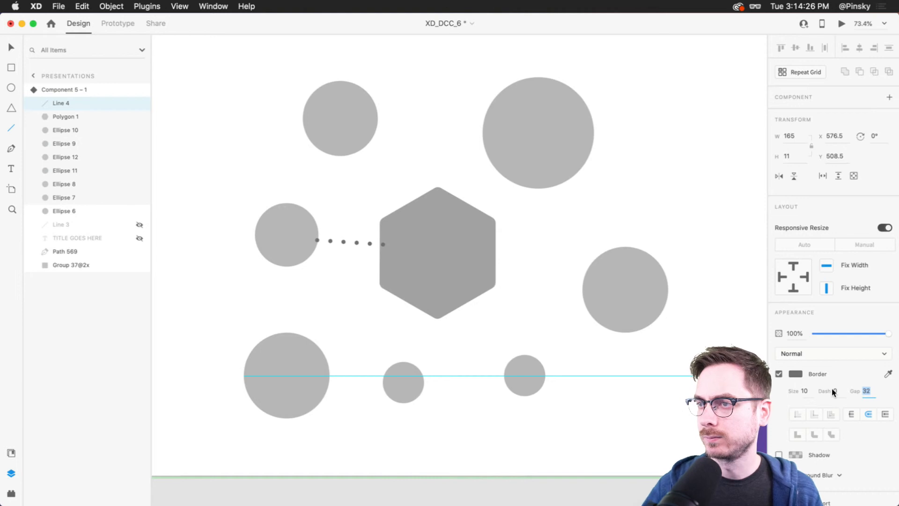
pyautogui.press('Down')
pyautogui.press('Down')
pyautogui.press('Down')
pyautogui.press('Up')
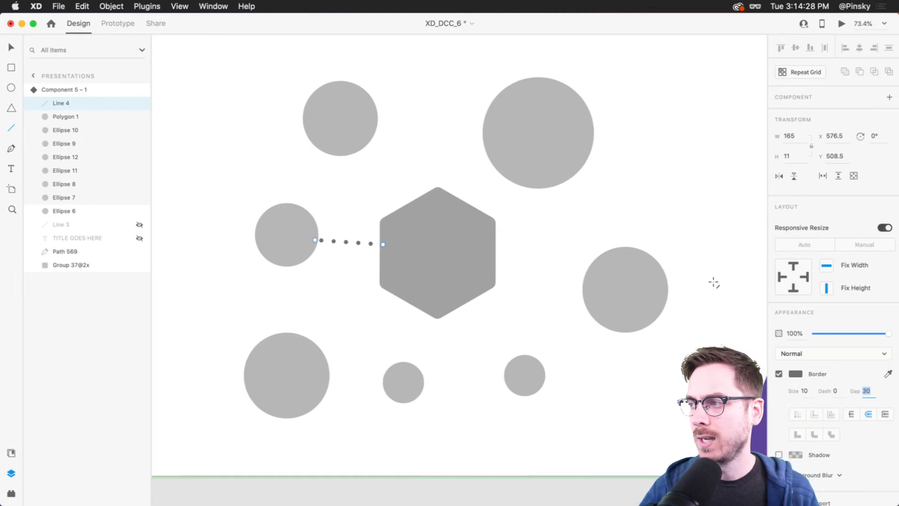
# Step: Change the dotted line's border colour to the red from the document colors
pyautogui.click(794, 374)
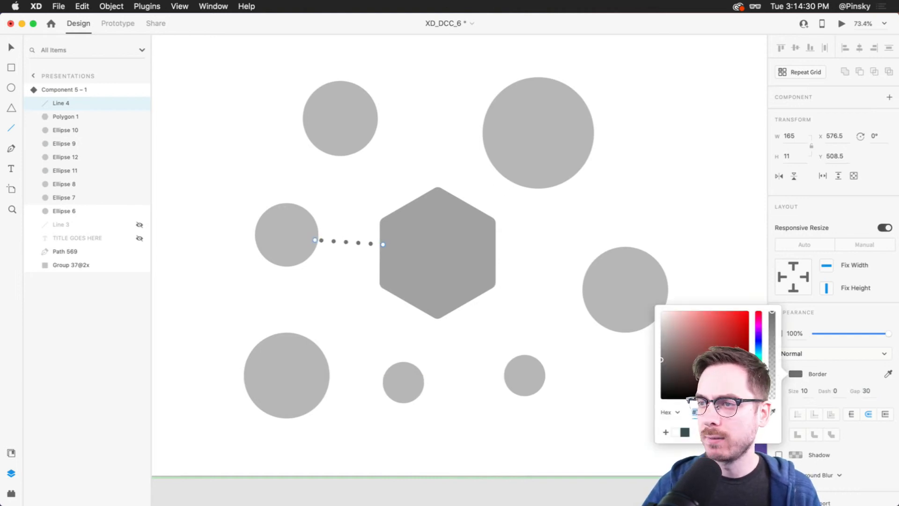
pyautogui.click(839, 207)
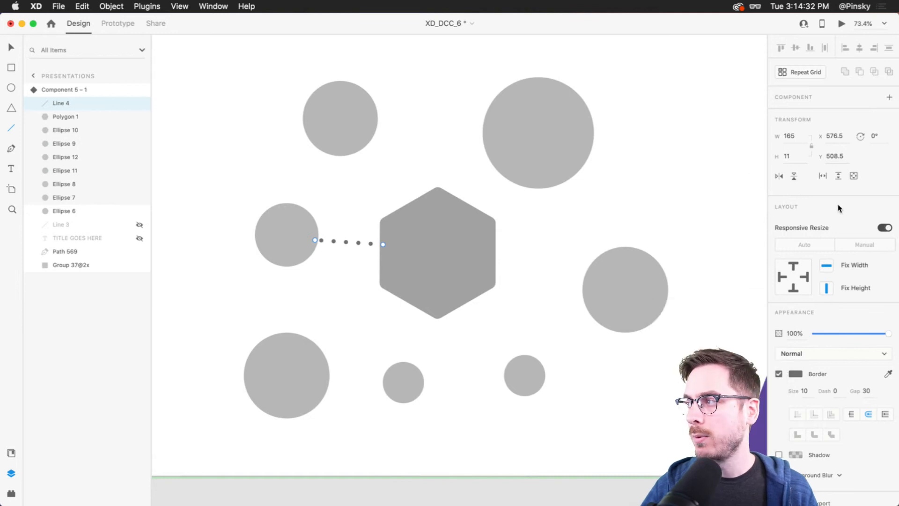
pyautogui.click(10, 48)
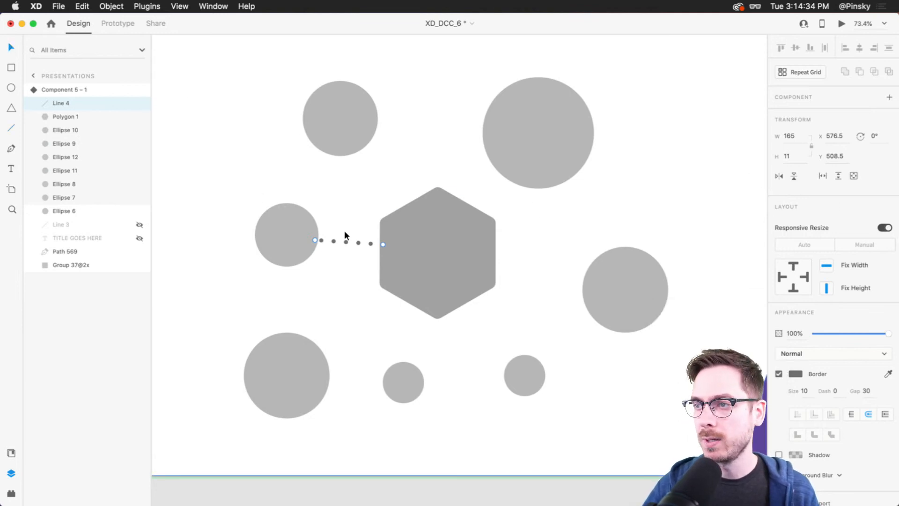
pyautogui.click(795, 373)
pyautogui.moveTo(721, 338); pyautogui.dragTo(723, 326)
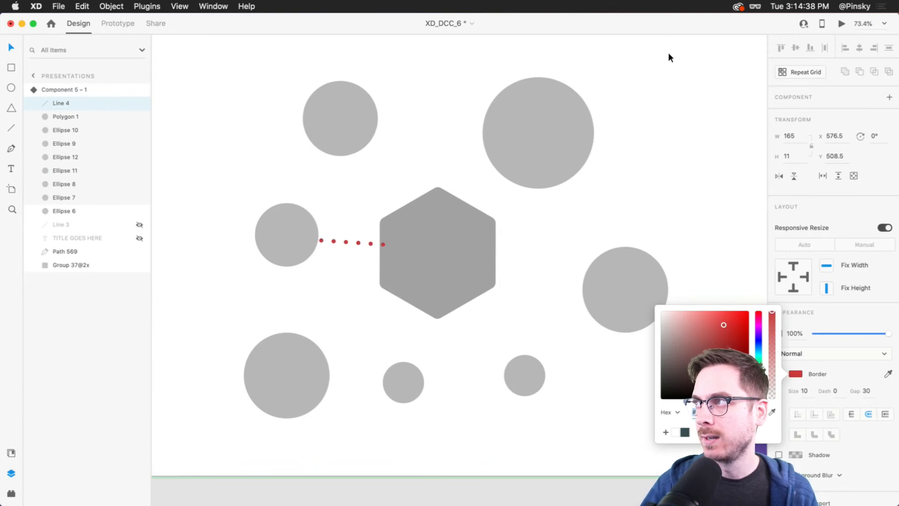
pyautogui.click(667, 22)
pyautogui.press('super+shift+y')
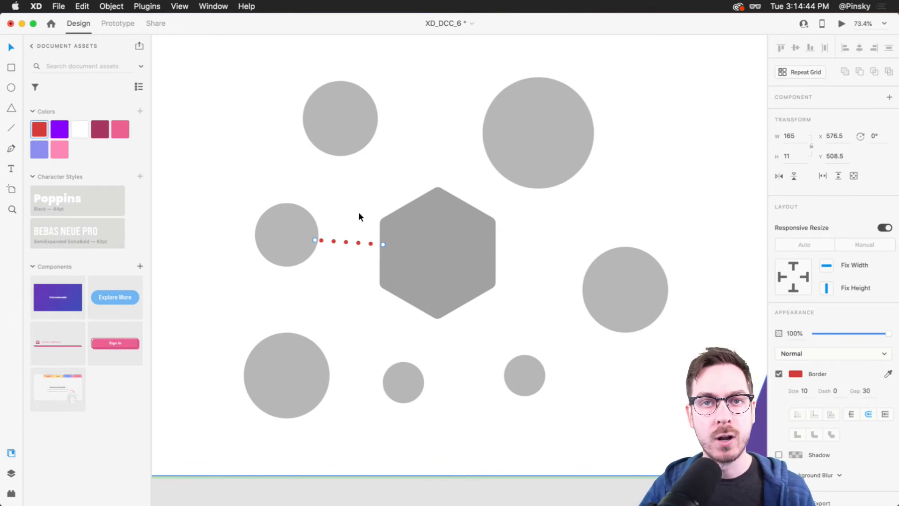
# Step: Move the dotted line below the hexagon and all circles in the layer order
pyautogui.click(405, 221)
pyautogui.click(345, 241)
pyautogui.press('super+y')
pyautogui.moveTo(94, 102); pyautogui.dragTo(54, 217)
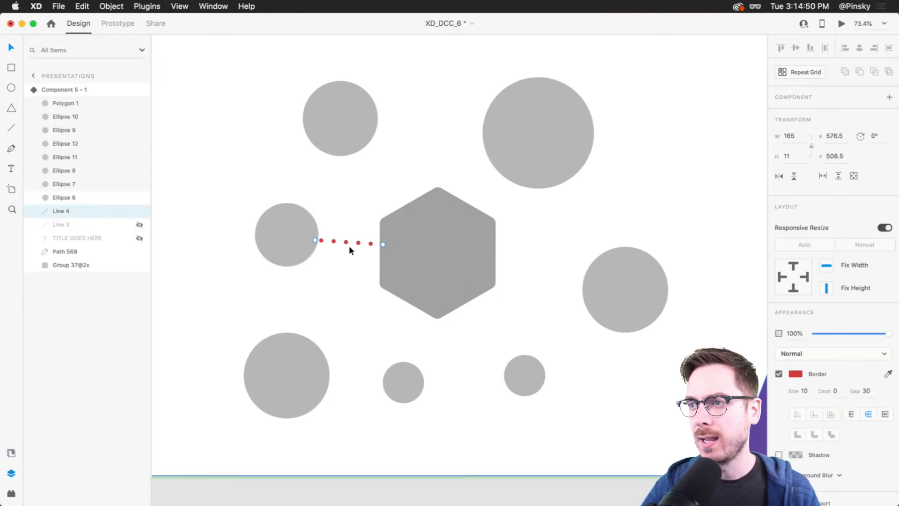
# Step: Duplicate the dotted line six times and adjust the copies' endpoints to connect the hexagon to each remaining circle
pyautogui.moveTo(355, 243); pyautogui.dragTo(502, 182)
pyautogui.moveTo(446, 178); pyautogui.dragTo(392, 317)
pyautogui.moveTo(358, 278); pyautogui.dragTo(329, 345)
pyautogui.moveTo(371, 322); pyautogui.dragTo(394, 332)
pyautogui.moveTo(355, 357); pyautogui.dragTo(473, 302)
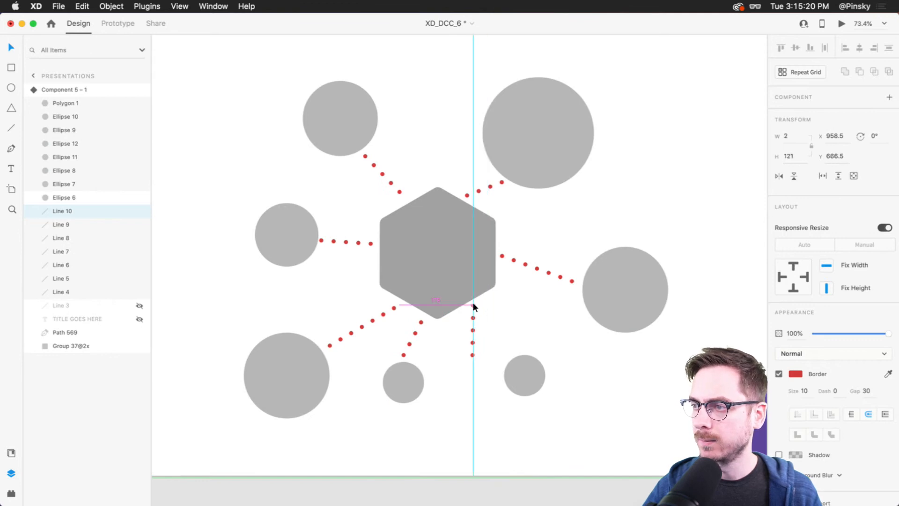
pyautogui.moveTo(470, 350); pyautogui.dragTo(508, 347)
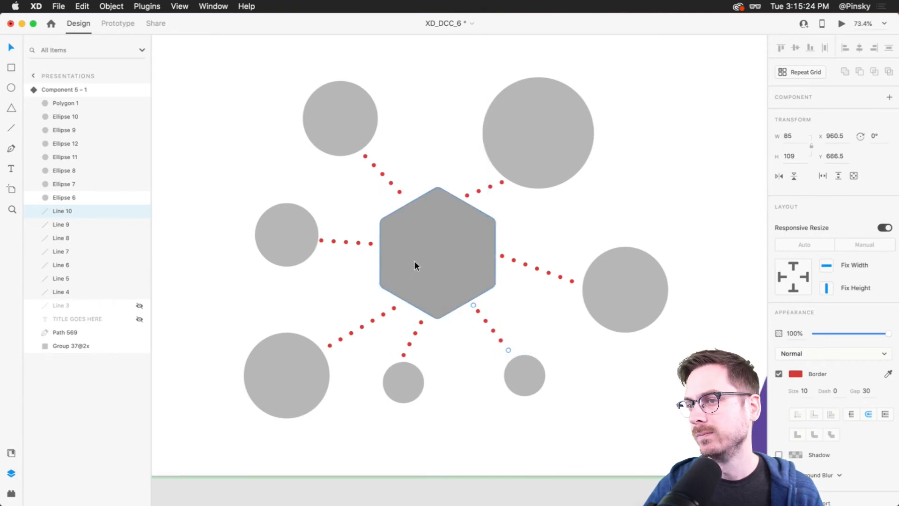
# Step: Compare the component's Default, Diagonal and Image Bubbles states and the layers each one contains
pyautogui.scroll(-6, 423, 264)
pyautogui.scroll(2, 427, 263)
pyautogui.click(462, 441)
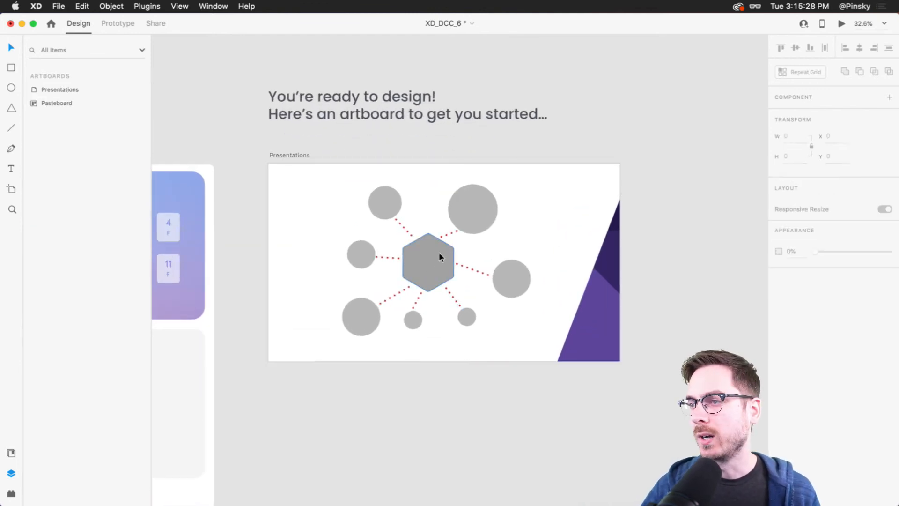
pyautogui.scroll(3, 427, 253)
pyautogui.click(427, 258)
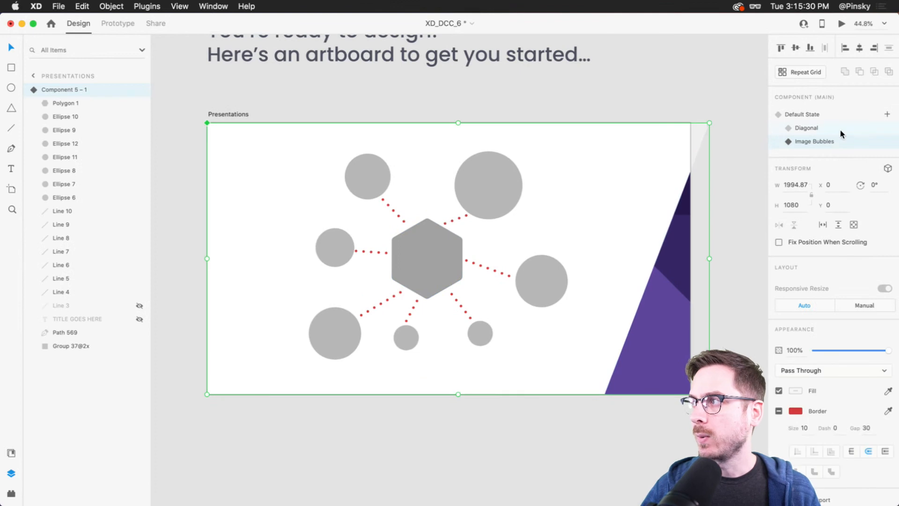
pyautogui.click(795, 114)
pyautogui.click(807, 128)
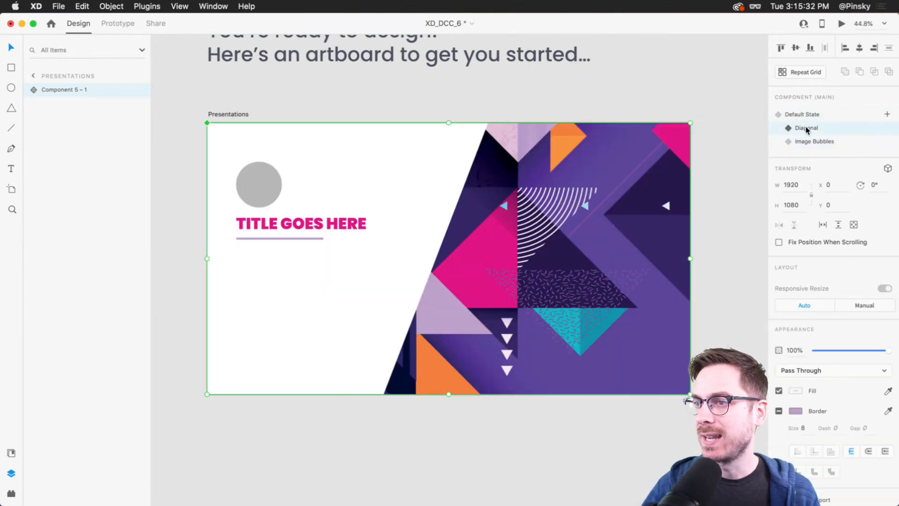
pyautogui.click(816, 141)
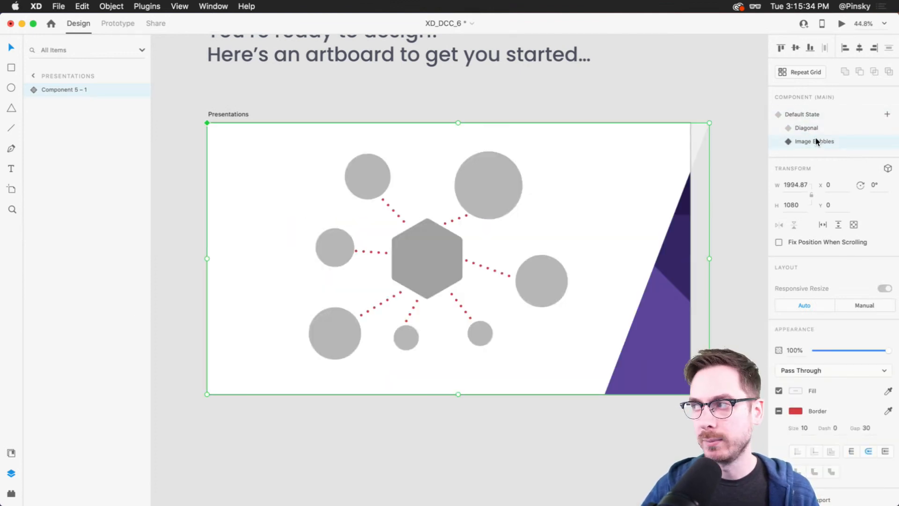
pyautogui.click(36, 88)
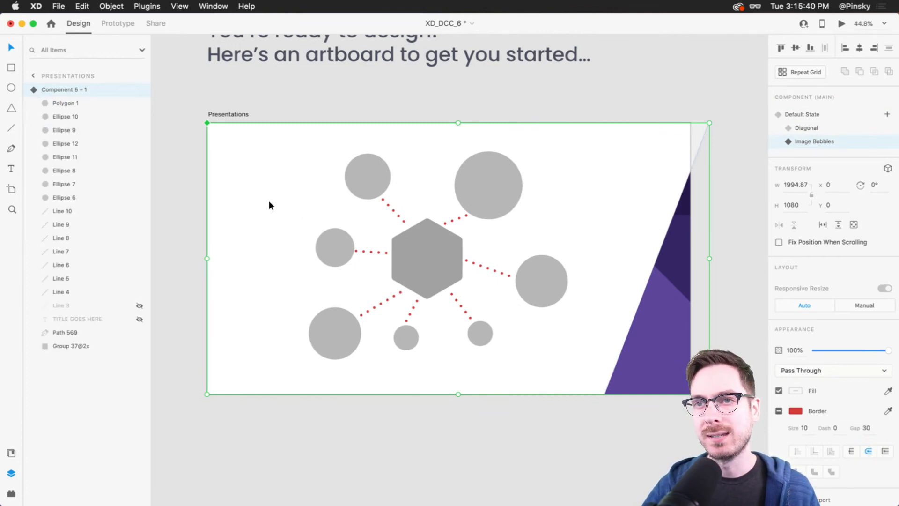
pyautogui.click(812, 127)
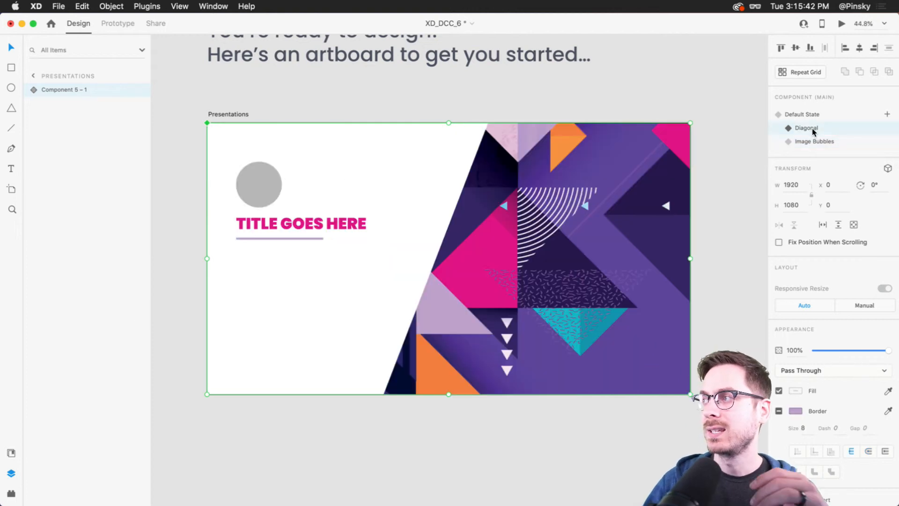
pyautogui.click(33, 90)
pyautogui.click(815, 141)
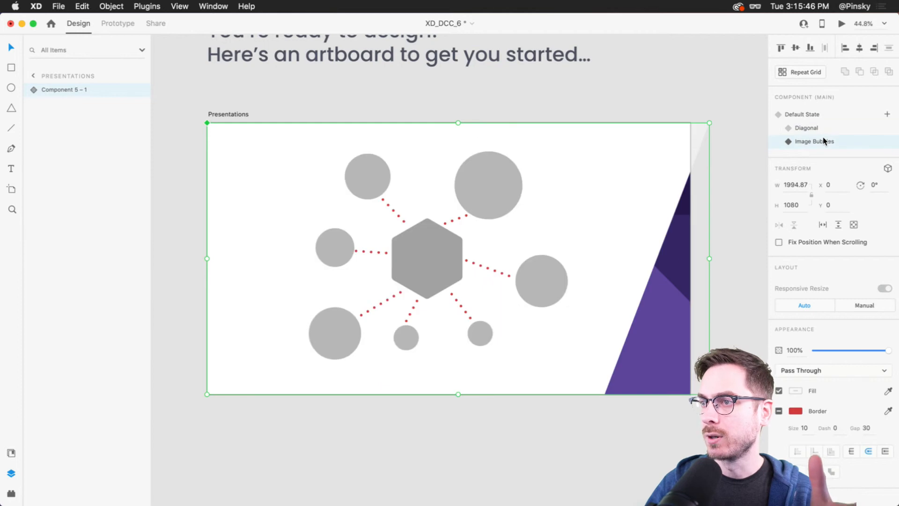
pyautogui.click(33, 90)
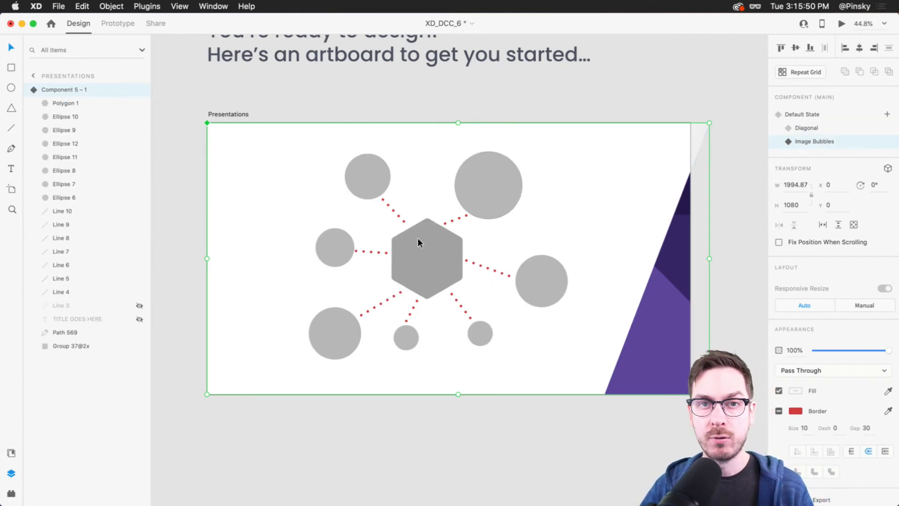
# Step: Group the hexagon, circles and dotted lines, and rename the group Image Bubble
pyautogui.click(65, 103)
pyautogui.keyDown('shift'); pyautogui.click(69, 294); pyautogui.keyUp('shift')
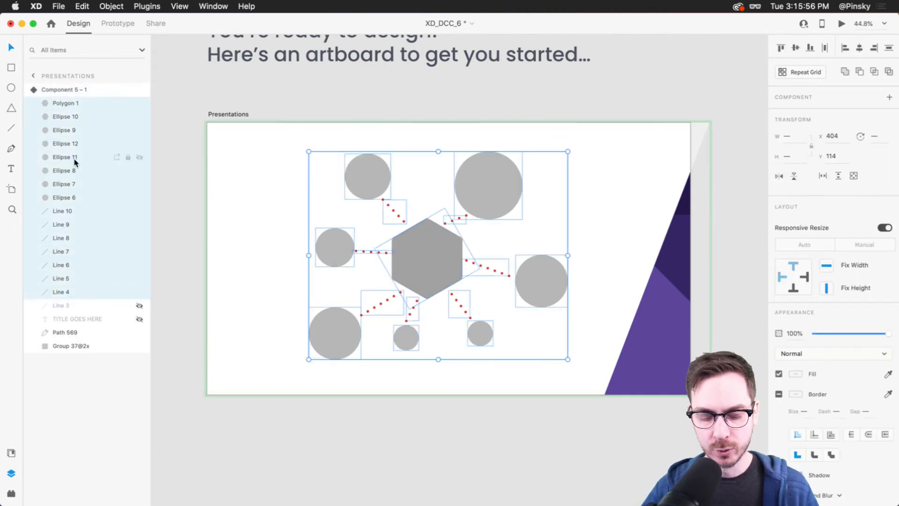
pyautogui.press('super+g')
pyautogui.doubleClick(66, 103)
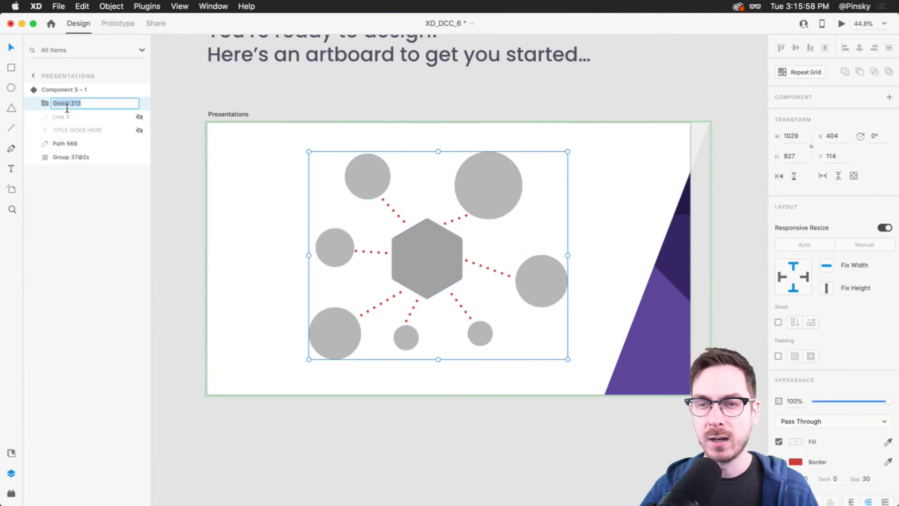
pyautogui.write('Image Bubble')
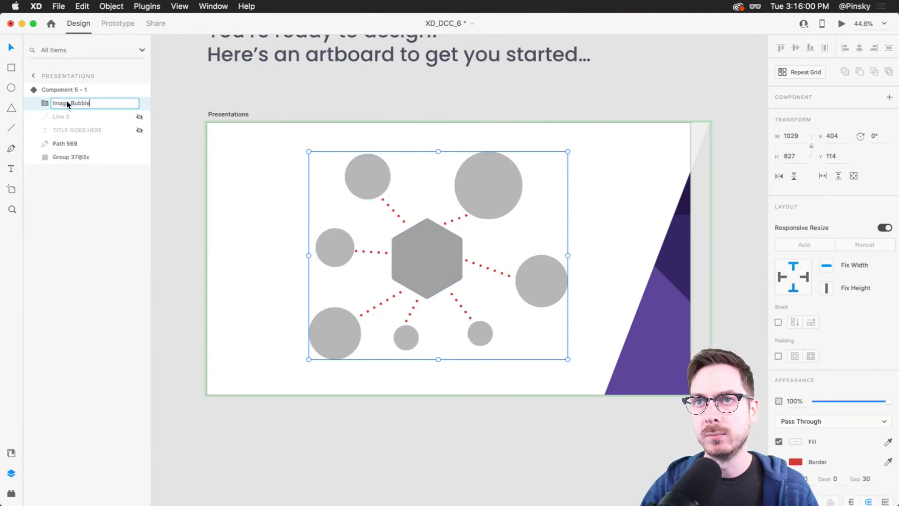
pyautogui.press('Return')
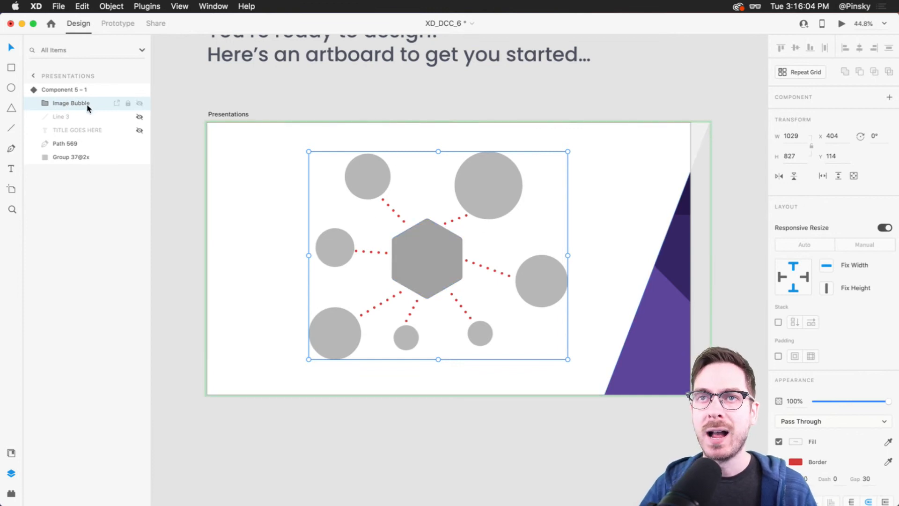
# Step: Copy the Image Bubble group from the Image Bubbles state into the Diagonal state above its other layers
pyautogui.click(84, 90)
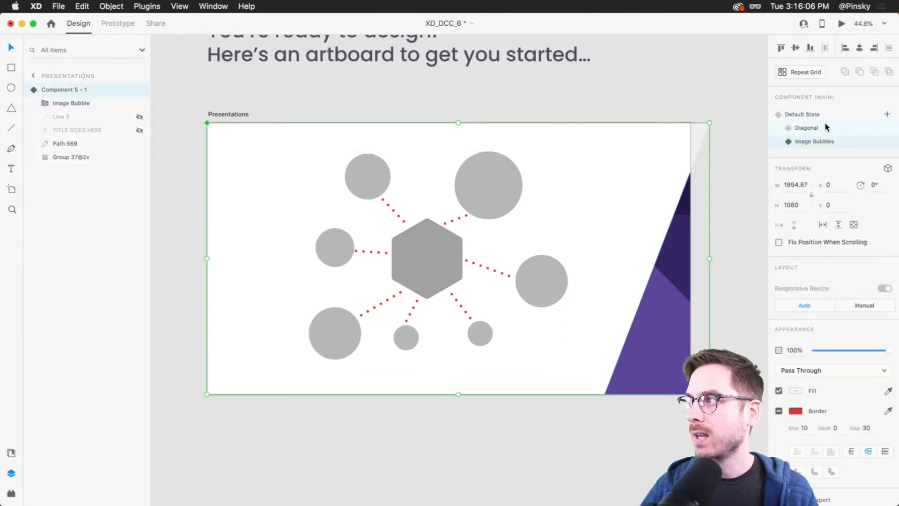
pyautogui.click(807, 129)
pyautogui.click(35, 89)
pyautogui.click(72, 120)
pyautogui.press('super+v')
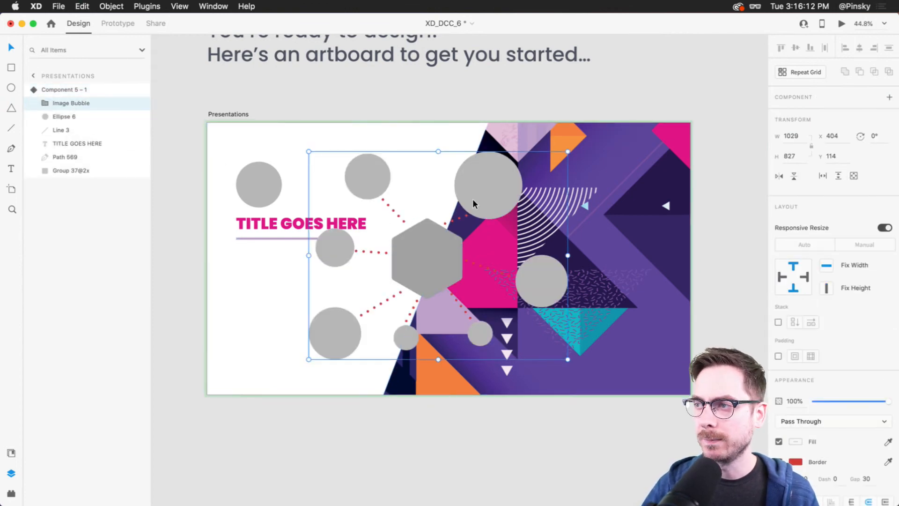
pyautogui.scroll(5, 445, 234)
pyautogui.scroll(-3, 441, 244)
pyautogui.moveTo(435, 253); pyautogui.dragTo(433, 324)
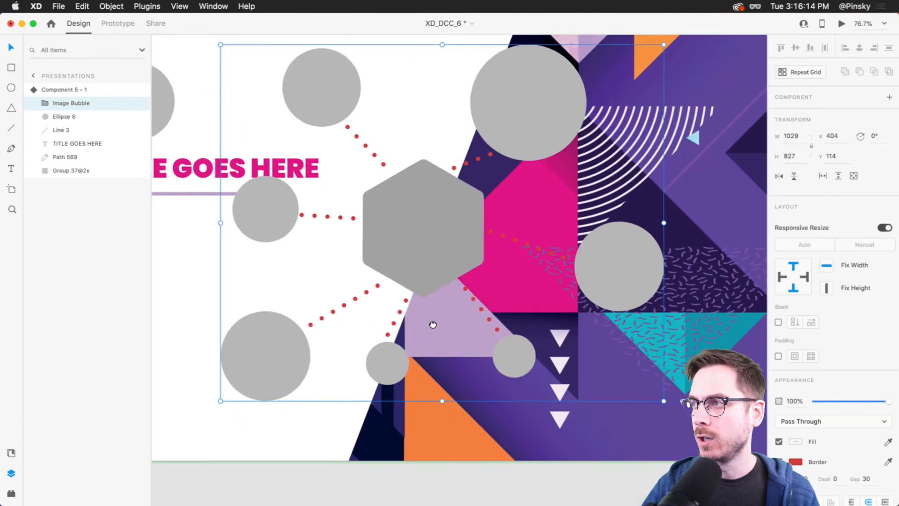
# Step: Shrink the upper-right circle to 170 px and the upper-left circle, move both closer to the hexagon, and shorten the upper-left dotted line
pyautogui.doubleClick(509, 122)
pyautogui.moveTo(588, 51); pyautogui.dragTo(544, 87)
pyautogui.moveTo(510, 125); pyautogui.dragTo(491, 142)
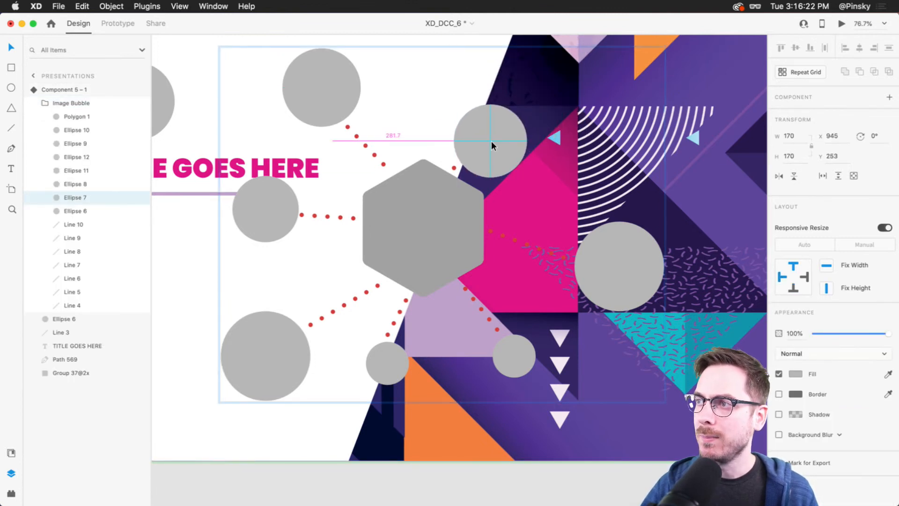
pyautogui.click(310, 91)
pyautogui.moveTo(282, 48); pyautogui.dragTo(304, 66)
pyautogui.moveTo(327, 100); pyautogui.dragTo(375, 153)
pyautogui.click(383, 159)
# Step: Shrink the middle-left and lower-left circles, bring them closer to the hexagon, and shorten their dotted lines to match
pyautogui.click(279, 199)
pyautogui.moveTo(233, 176); pyautogui.dragTo(335, 215)
pyautogui.click(299, 214)
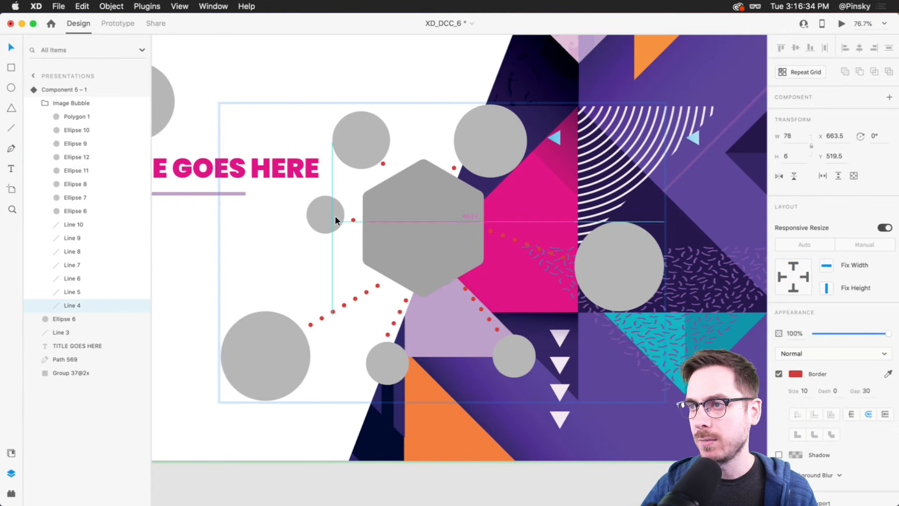
pyautogui.click(294, 336)
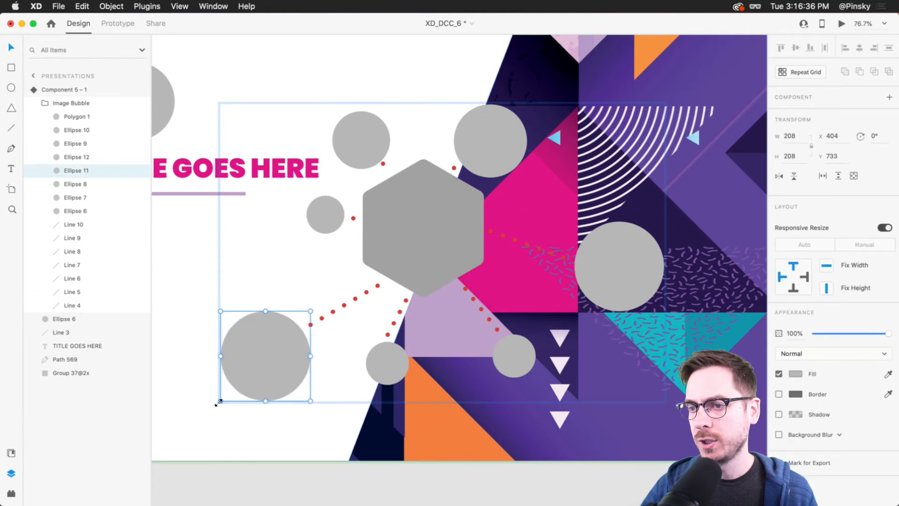
pyautogui.moveTo(217, 401); pyautogui.dragTo(253, 377)
pyautogui.moveTo(299, 330); pyautogui.dragTo(336, 308)
pyautogui.click(310, 324)
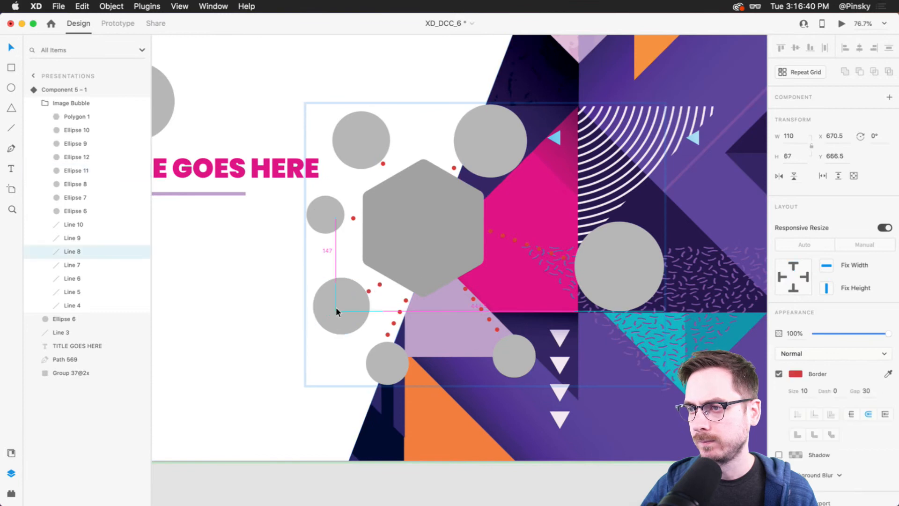
# Step: Shrink the two small bottom circles, pull them in beside the hexagon, and shorten their dotted lines
pyautogui.moveTo(392, 367); pyautogui.dragTo(416, 288)
pyautogui.click(389, 335)
pyautogui.click(497, 327)
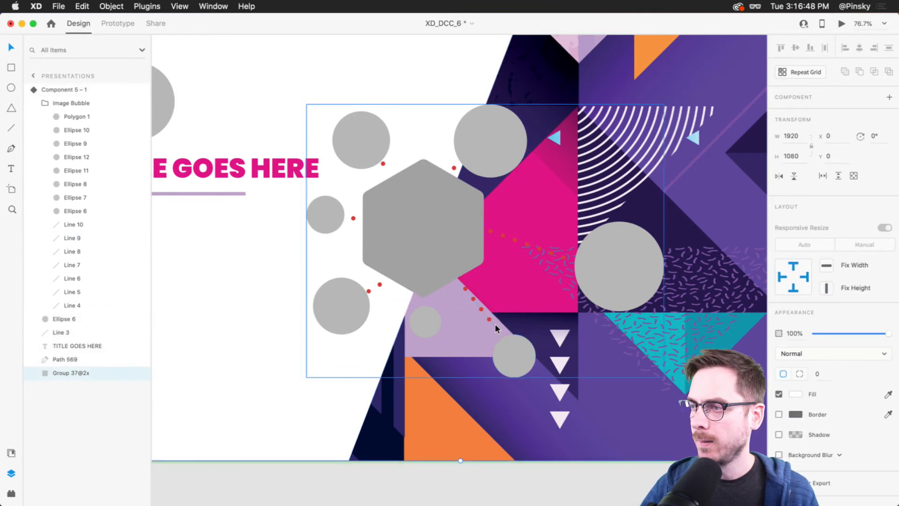
pyautogui.doubleClick(495, 325)
pyautogui.moveTo(500, 328); pyautogui.dragTo(471, 296)
pyautogui.click(511, 359)
pyautogui.moveTo(535, 378); pyautogui.dragTo(477, 300)
# Step: Shrink the right circle to 130 px beside the hexagon and shorten its dotted line
pyautogui.click(597, 266)
pyautogui.moveTo(663, 312); pyautogui.dragTo(527, 228)
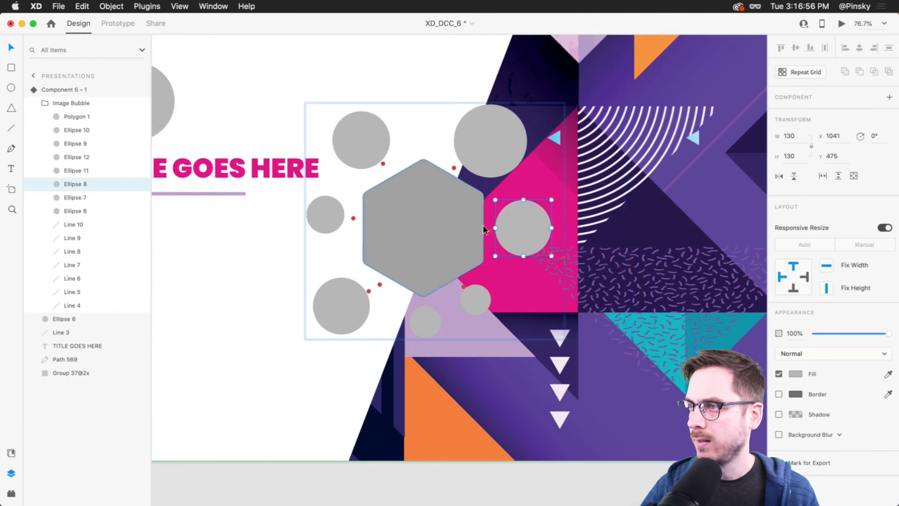
pyautogui.click(557, 260)
pyautogui.moveTo(564, 258); pyautogui.dragTo(523, 237)
pyautogui.press('Escape')
# Step: Move the Image Bubble group over the title area at X 160 and set its opacity to 0%
pyautogui.scroll(-5, 504, 240)
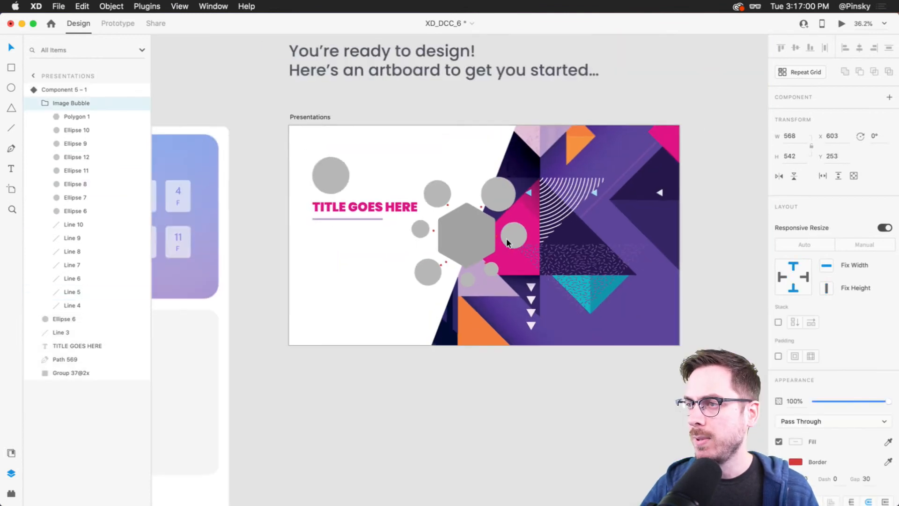
pyautogui.moveTo(478, 229); pyautogui.dragTo(388, 215)
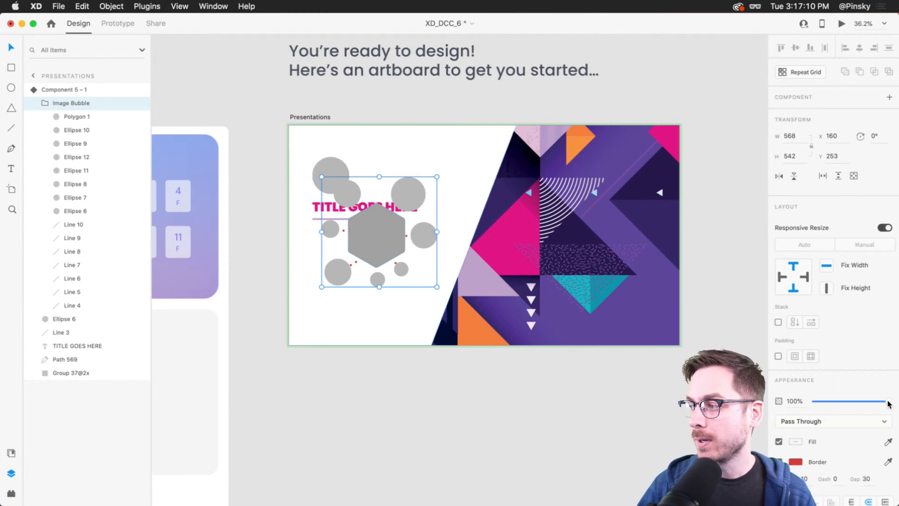
pyautogui.moveTo(888, 403); pyautogui.dragTo(815, 402)
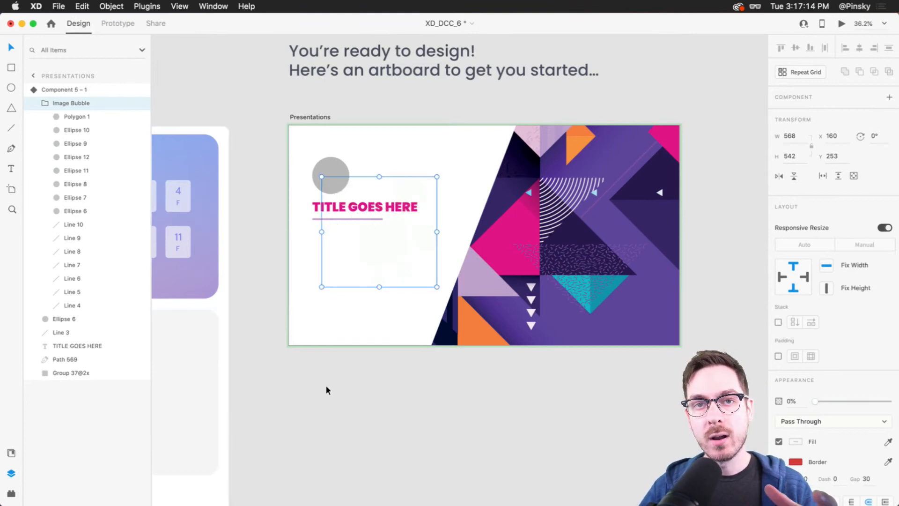
# Step: Duplicate the Presentations artboard
pyautogui.click(394, 316)
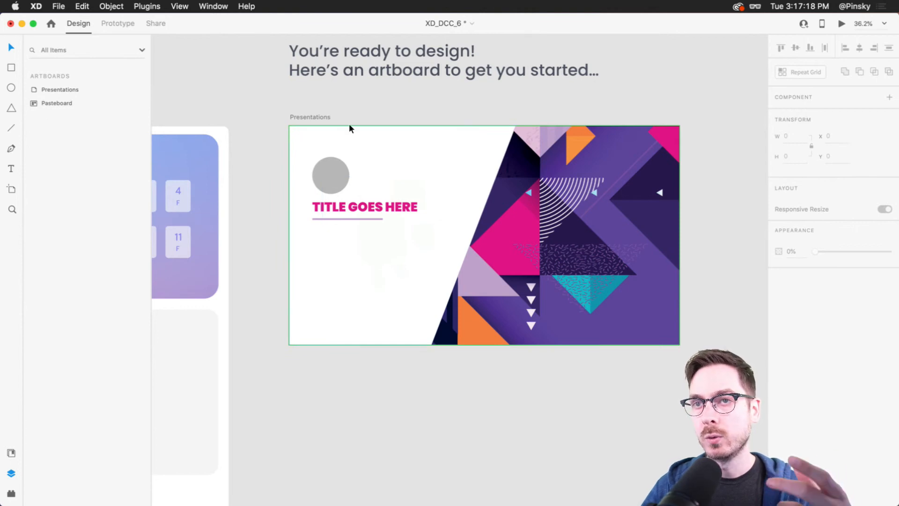
pyautogui.click(327, 178)
pyautogui.click(307, 115)
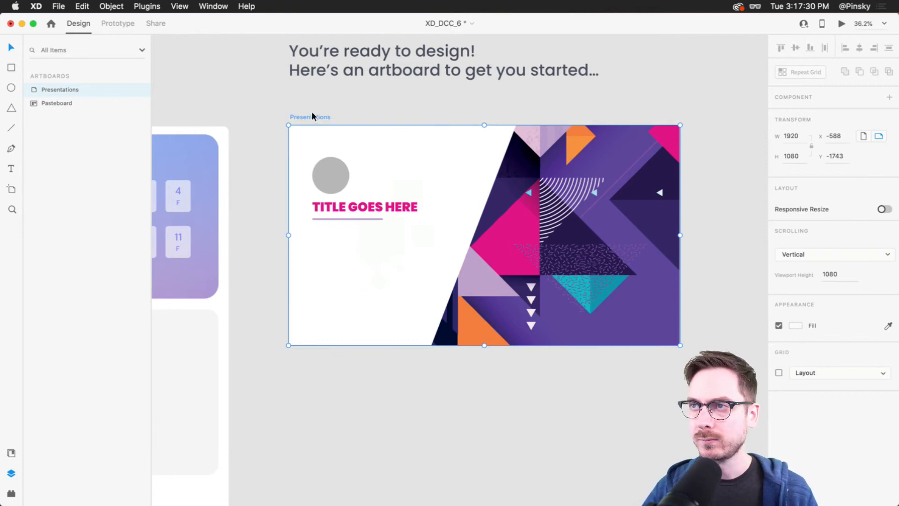
pyautogui.press('super+d')
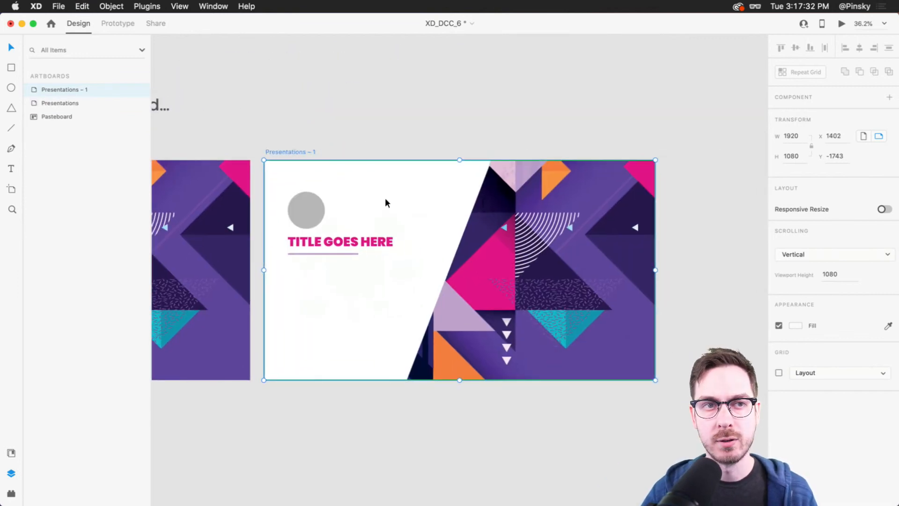
pyautogui.hscroll(-15, 386, 199)
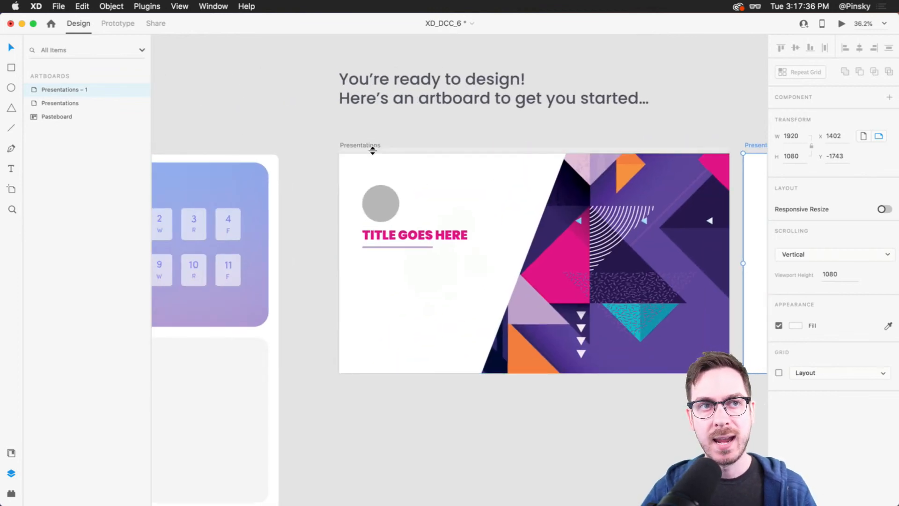
pyautogui.hscroll(15, 358, 253)
# Step: Switch the component on the duplicated artboard to its Image Bubbles state
pyautogui.click(357, 254)
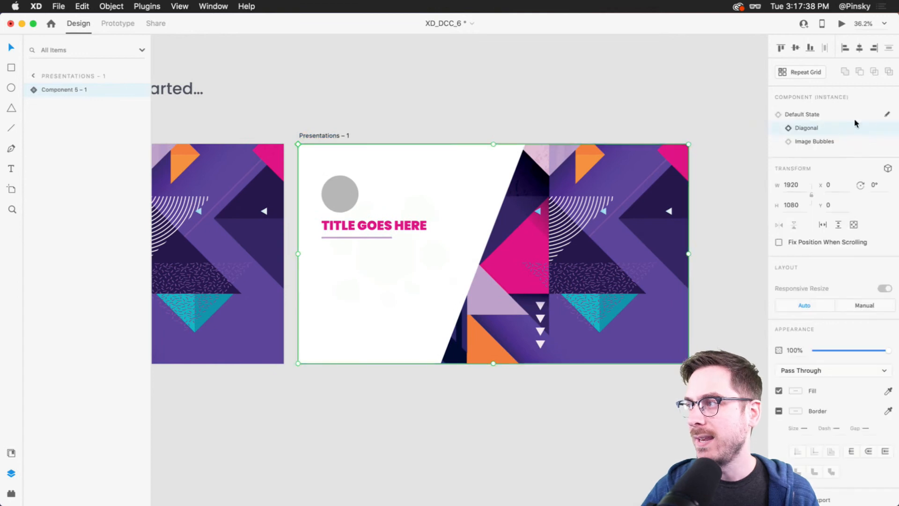
pyautogui.click(845, 141)
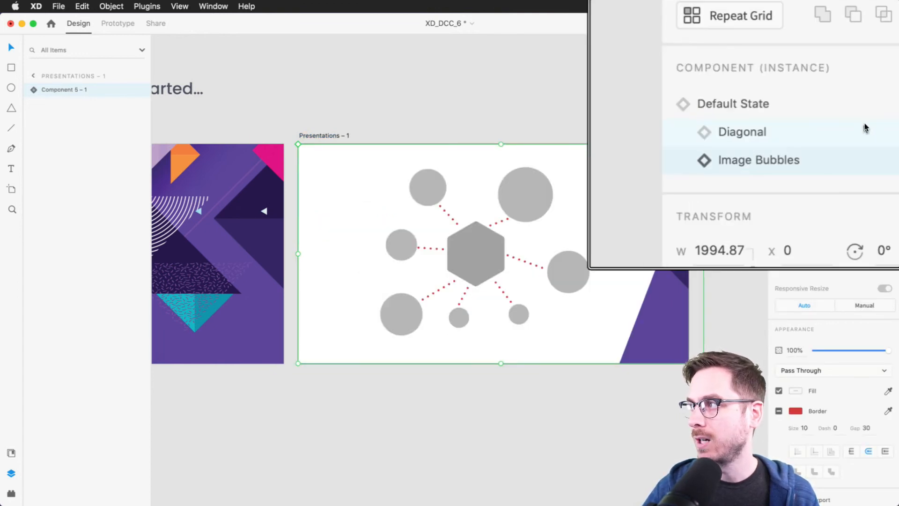
pyautogui.moveTo(455, 272); pyautogui.dragTo(701, 271)
pyautogui.press('super+z')
pyautogui.hscroll(-10, 426, 298)
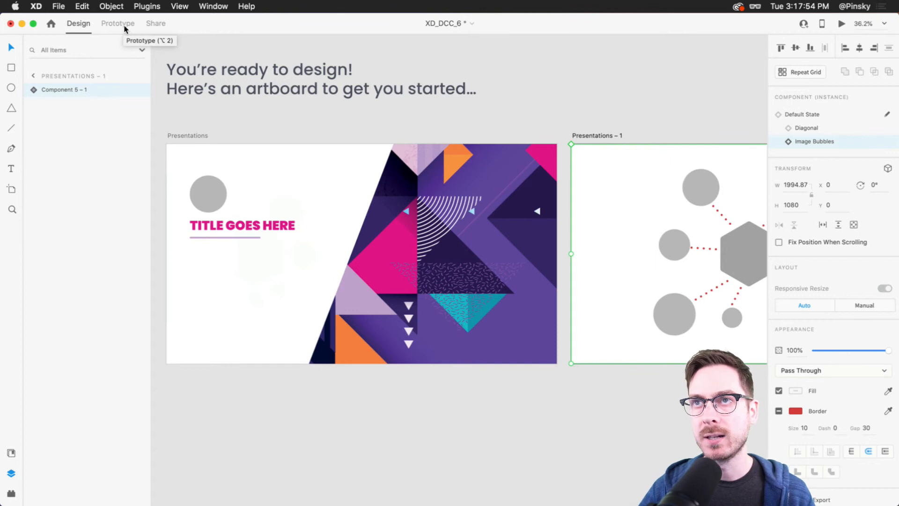
# Step: Link the Presentations artboard to Presentations – 1 in the prototype, using the Keys & Gamepad trigger with the right arrow key
pyautogui.click(123, 24)
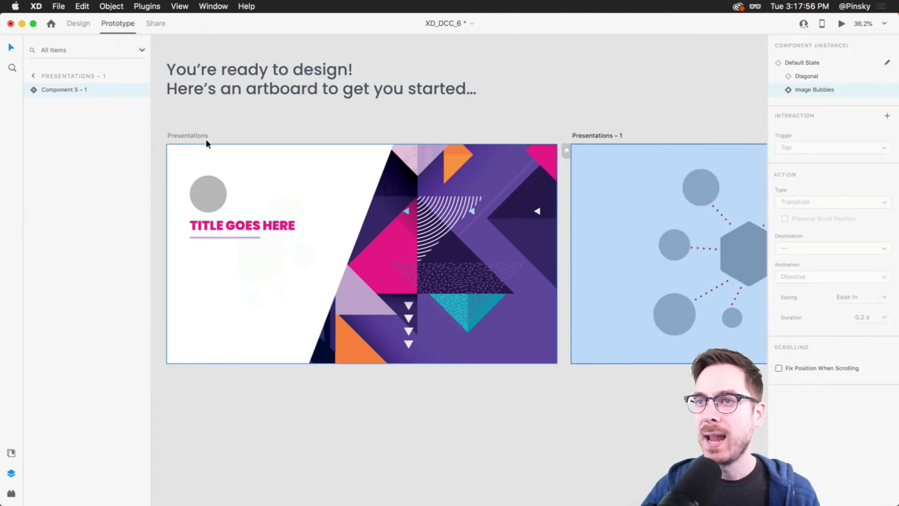
pyautogui.click(185, 135)
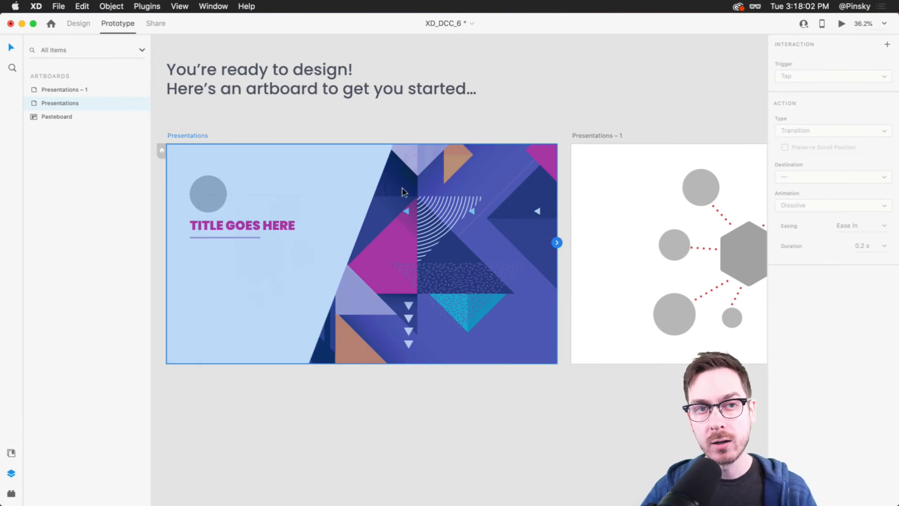
pyautogui.moveTo(557, 242); pyautogui.dragTo(621, 186)
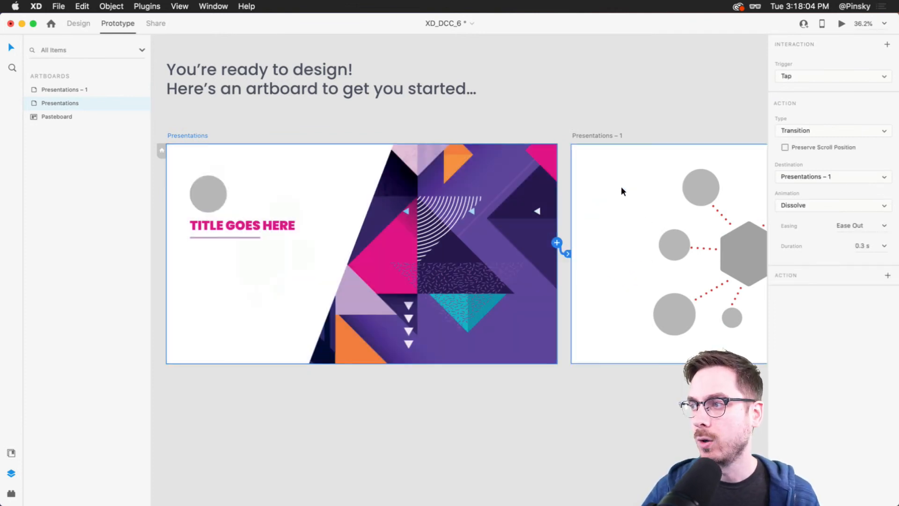
pyautogui.click(819, 76)
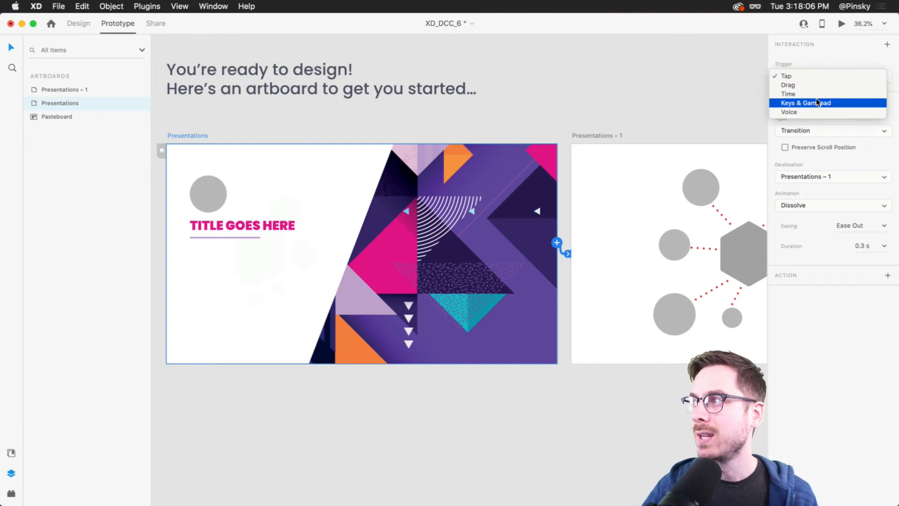
pyautogui.click(818, 102)
pyautogui.press('Up')
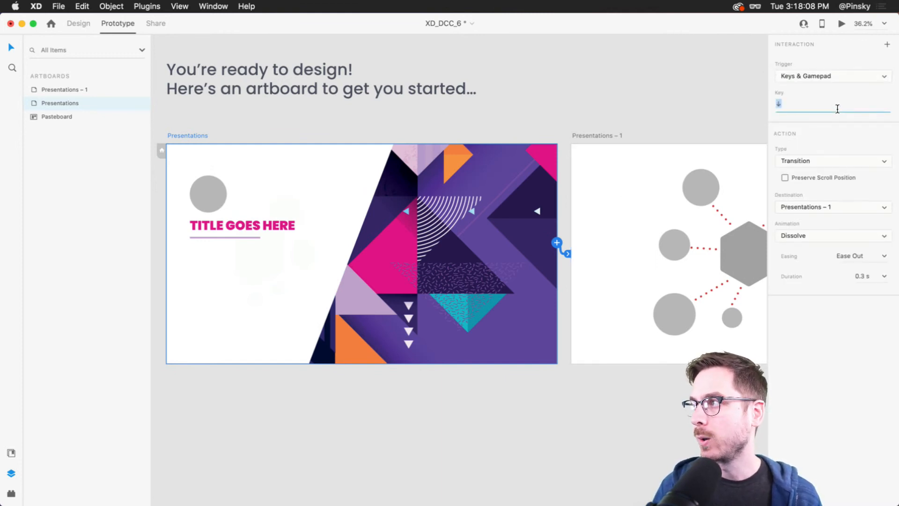
pyautogui.press('Right')
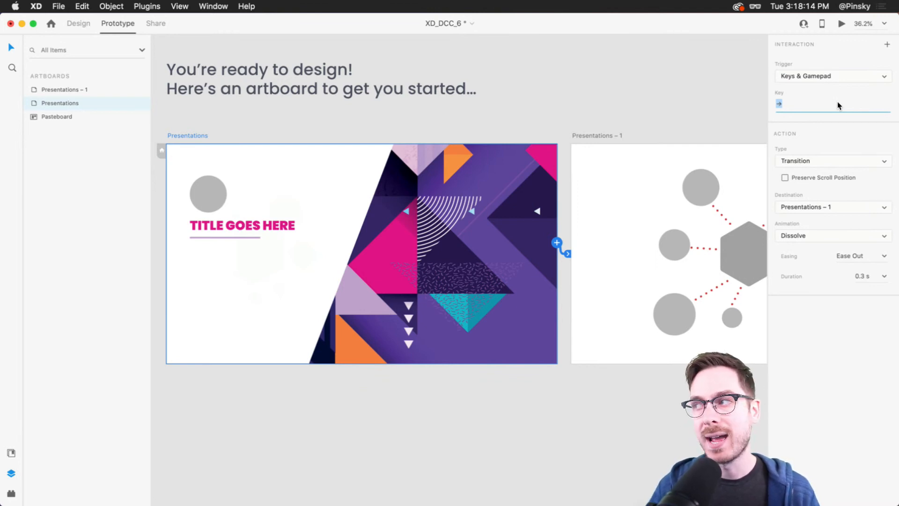
# Step: Set the link's action to Auto-Animate with Ease In-Out easing and a 0.8 s duration
pyautogui.click(822, 161)
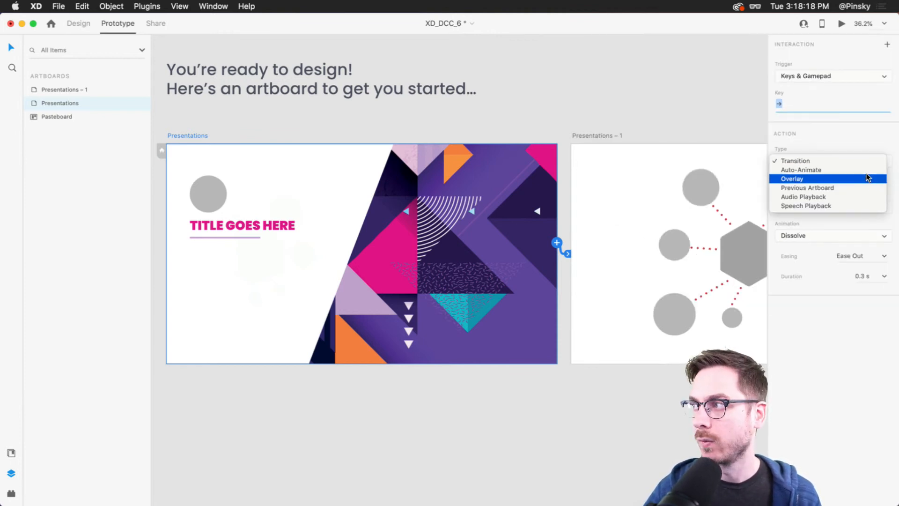
pyautogui.click(865, 170)
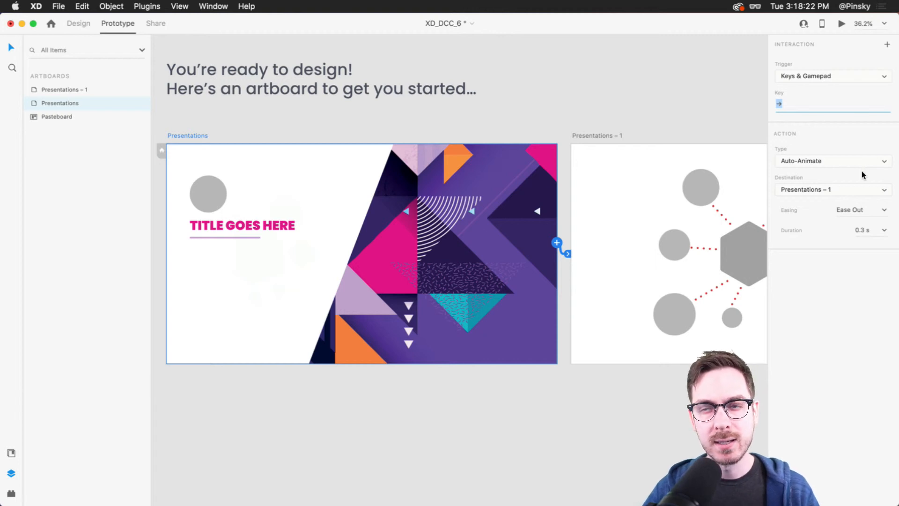
pyautogui.click(880, 210)
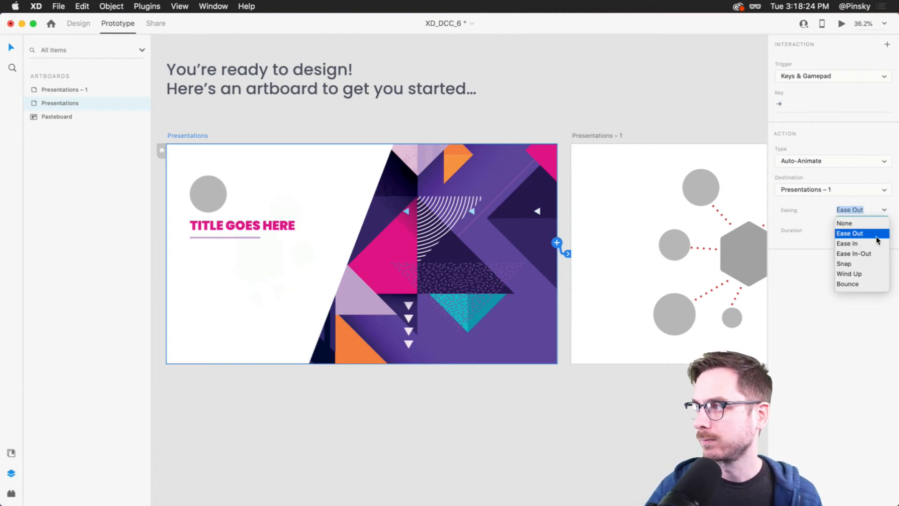
pyautogui.click(865, 254)
pyautogui.click(883, 230)
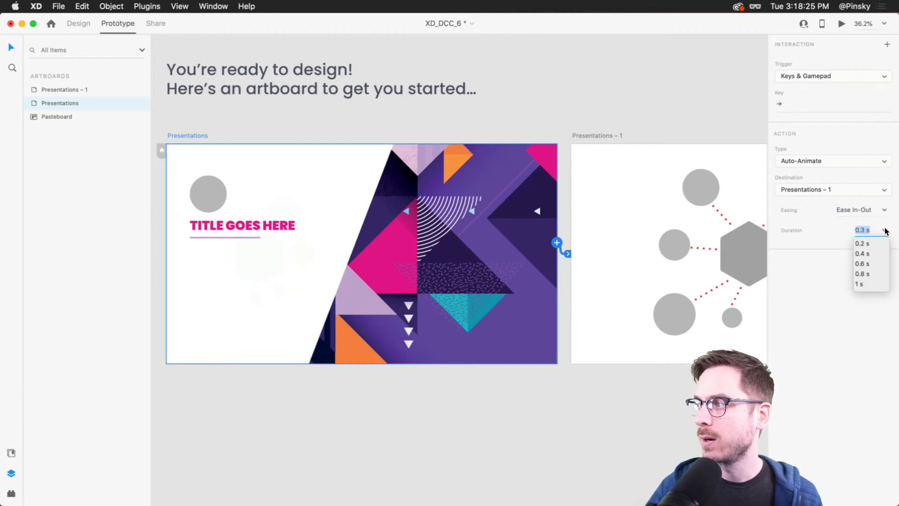
pyautogui.click(873, 273)
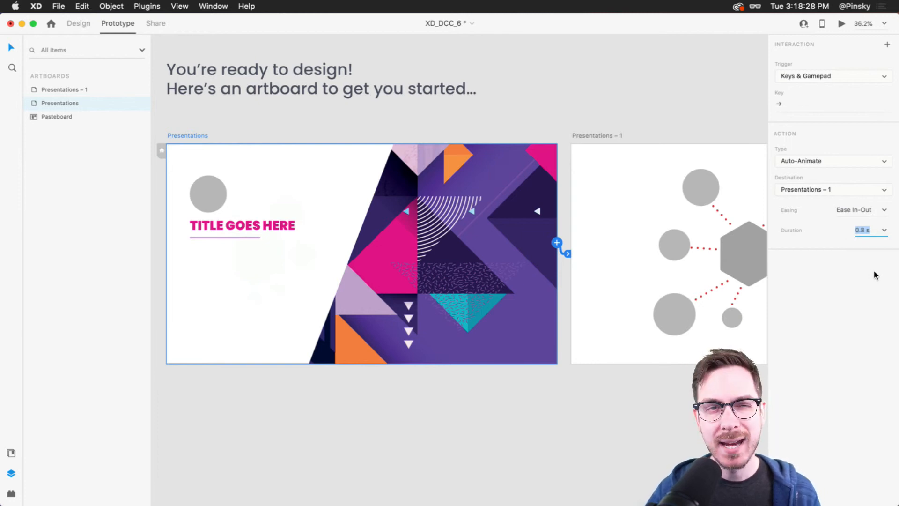
# Step: Preview the animated transition from the Diagonal slide to the Image Bubbles slide
pyautogui.click(842, 25)
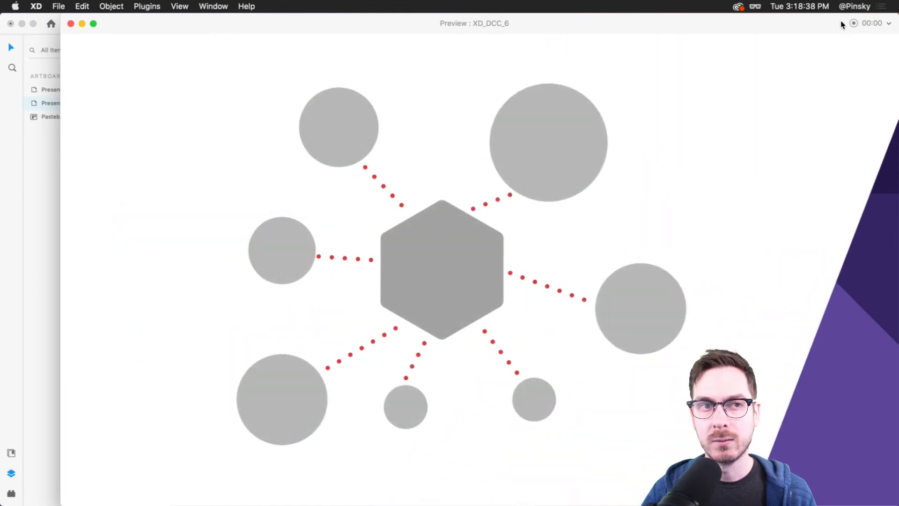
pyautogui.click(70, 23)
pyautogui.moveTo(602, 205); pyautogui.dragTo(368, 204)
pyautogui.press('super+z')
pyautogui.moveTo(726, 265); pyautogui.dragTo(539, 256)
# Step: Return to design mode and unhide Line 3 and the TITLE GOES HERE text in the Presentations – 1 component
pyautogui.click(79, 23)
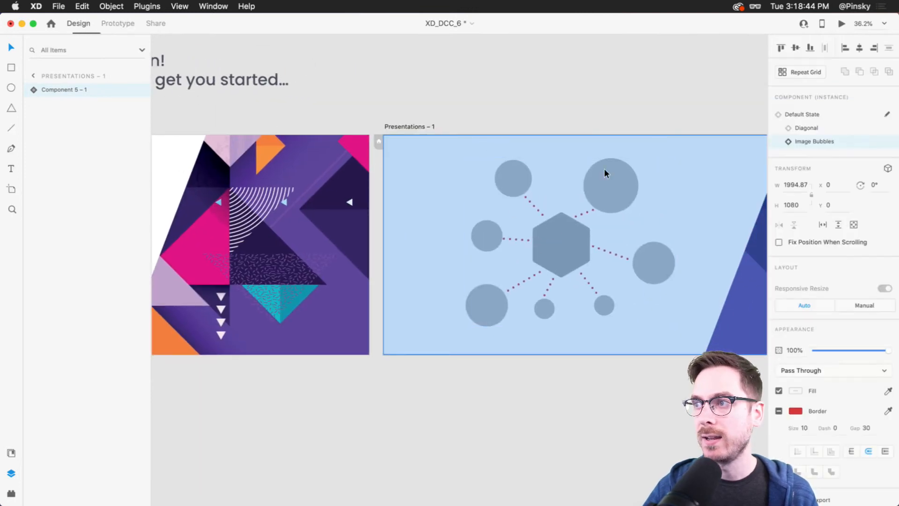
pyautogui.doubleClick(572, 242)
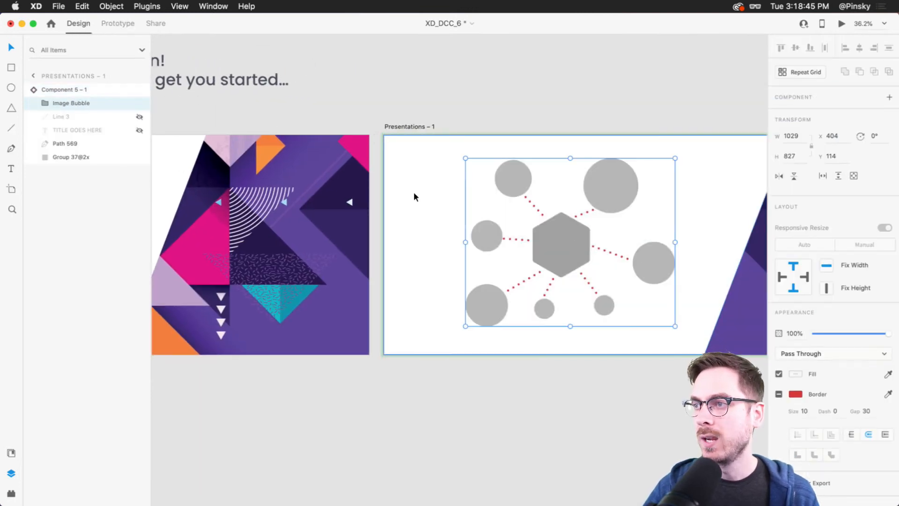
pyautogui.click(70, 114)
pyautogui.click(140, 117)
pyautogui.click(139, 129)
# Step: Move the title text down to Y 496 and its underline to Y 614.5, and set both to 0% opacity
pyautogui.click(90, 130)
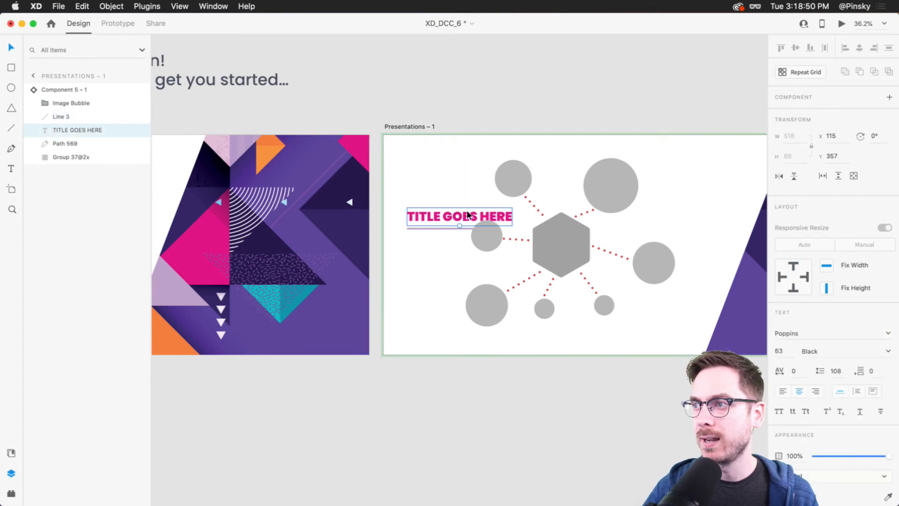
pyautogui.moveTo(458, 222); pyautogui.dragTo(449, 256)
pyautogui.click(448, 252)
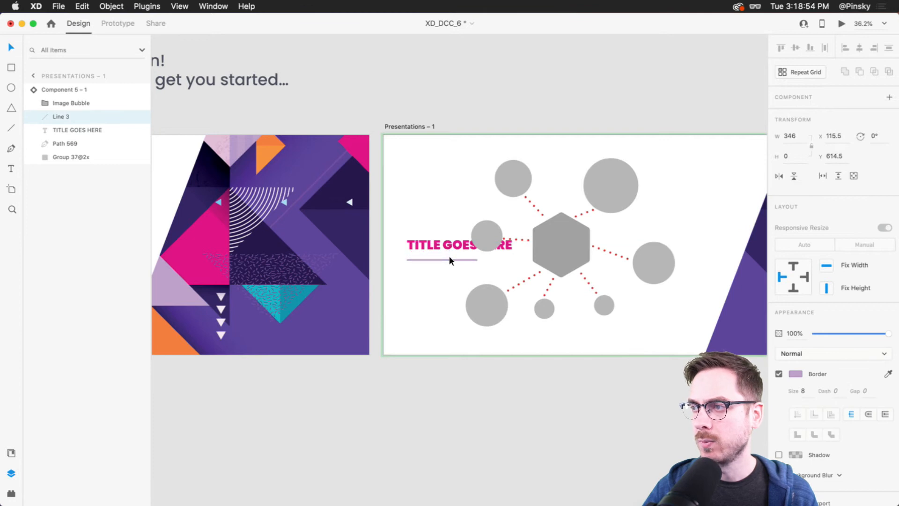
pyautogui.moveTo(888, 333); pyautogui.dragTo(815, 333)
pyautogui.click(65, 131)
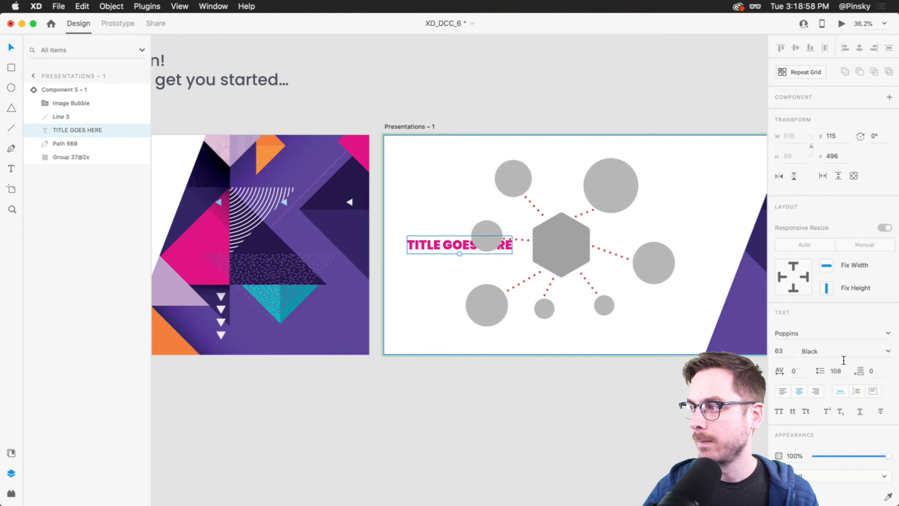
# Step: Preview the slide transition again to check how the title and underline animate
pyautogui.click(290, 232)
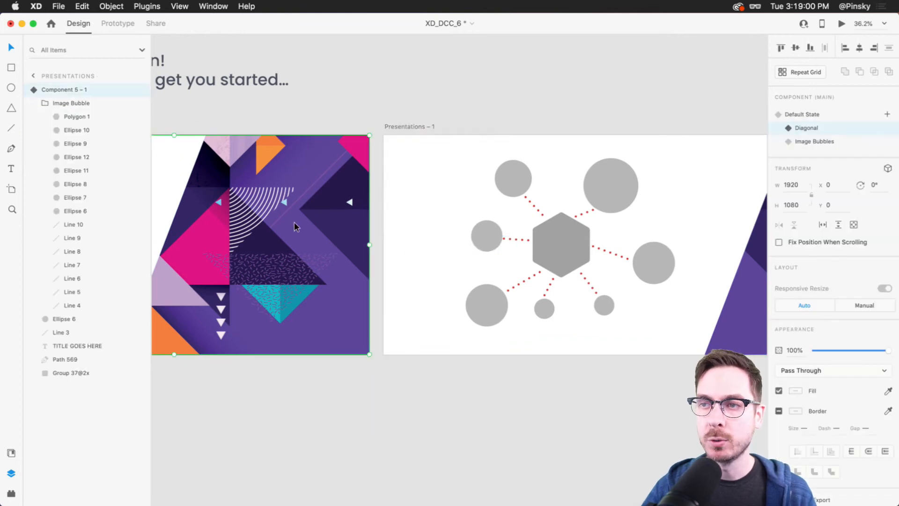
pyautogui.click(842, 24)
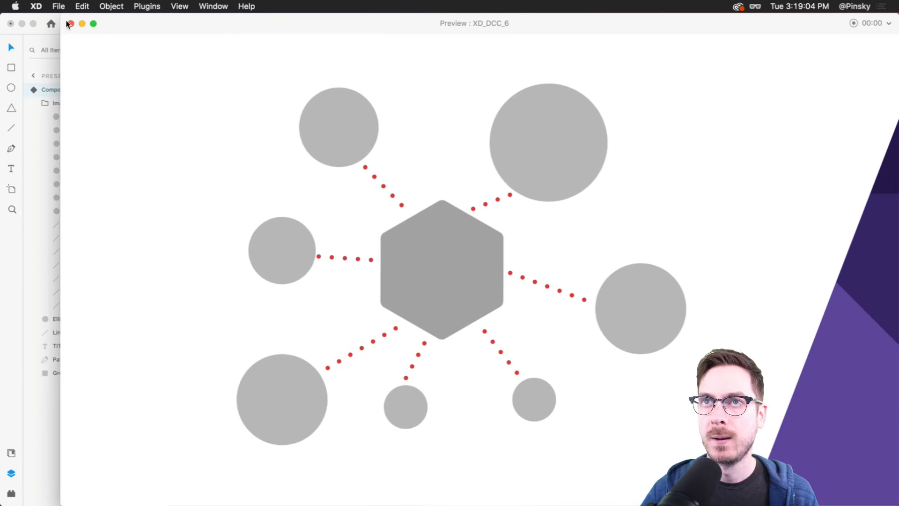
# Step: Leave the preview, examine the layers of the Image Bubbles slide and the loose circle on the Diagonal slide, and recheck the previewed result
pyautogui.press('super+w')
pyautogui.doubleClick(512, 171)
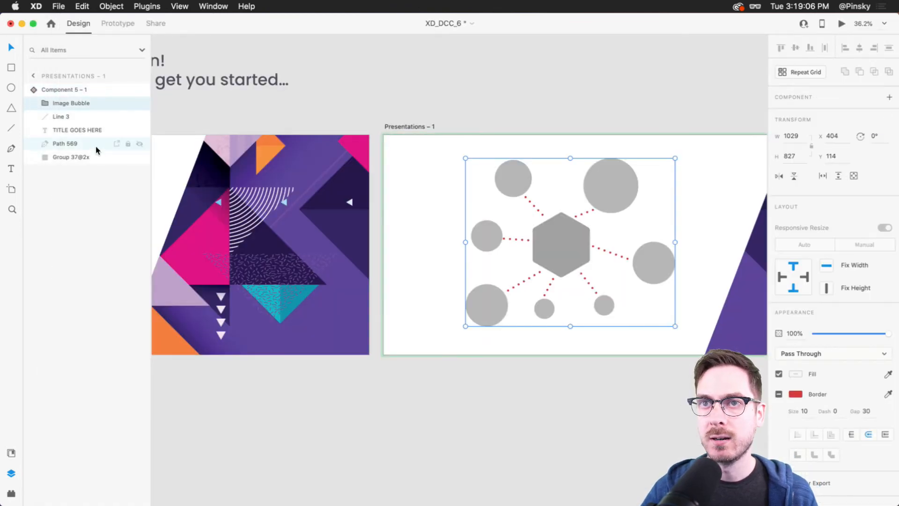
pyautogui.click(73, 156)
pyautogui.click(65, 143)
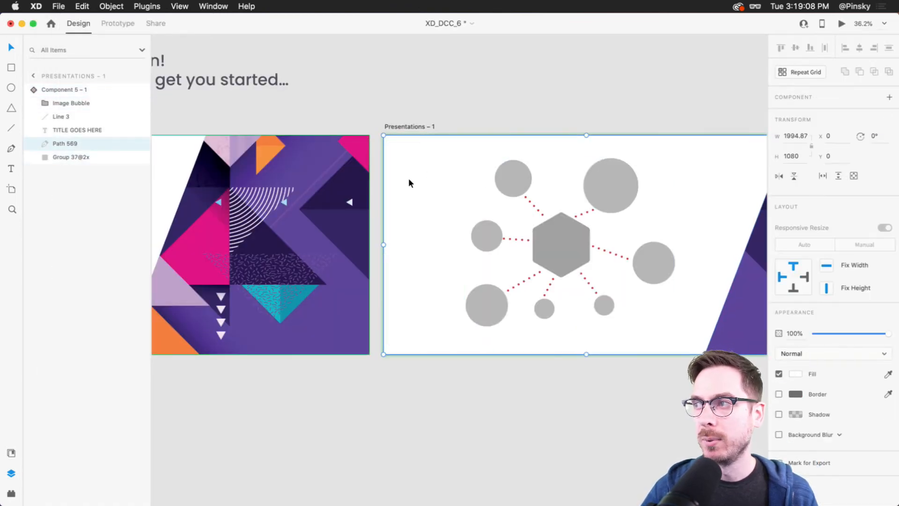
pyautogui.moveTo(161, 186); pyautogui.dragTo(416, 200)
pyautogui.click(281, 202)
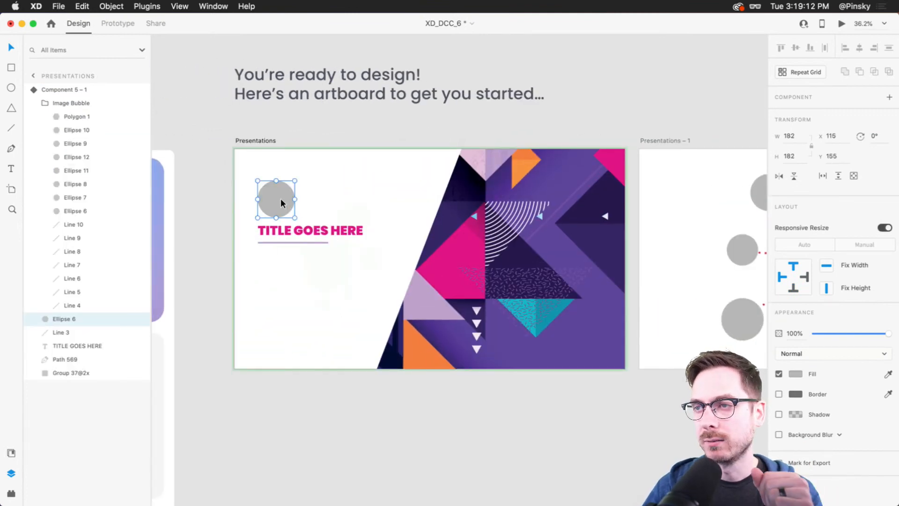
pyautogui.click(843, 23)
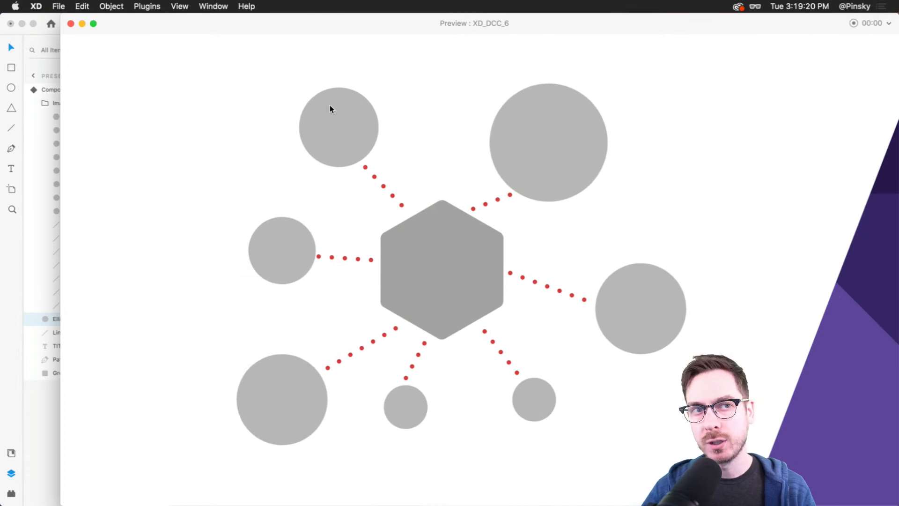
pyautogui.click(71, 24)
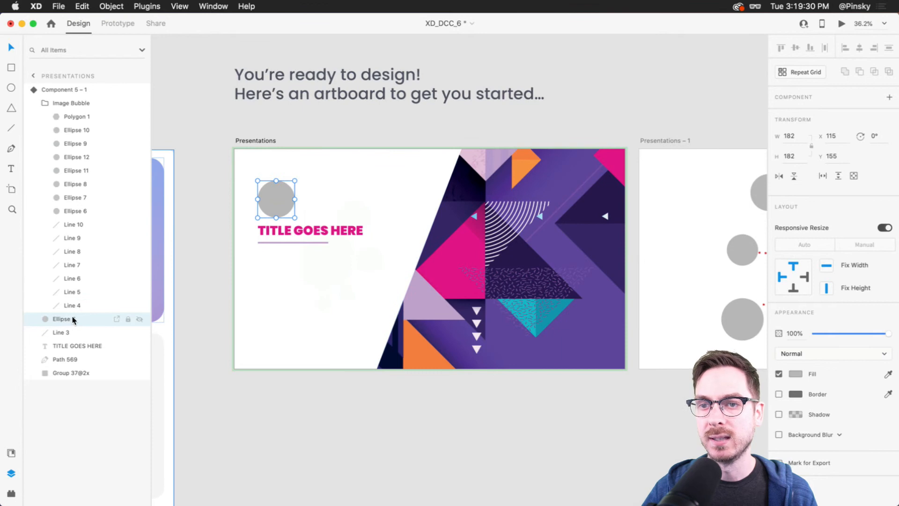
# Step: Move the circle above the title on the Diagonal slide into the Image Bubble group and set the group's opacity to 100%
pyautogui.moveTo(71, 320)
pyautogui.mouseDown()
pyautogui.moveTo(79, 268)
pyautogui.moveTo(76, 305)
pyautogui.mouseUp()
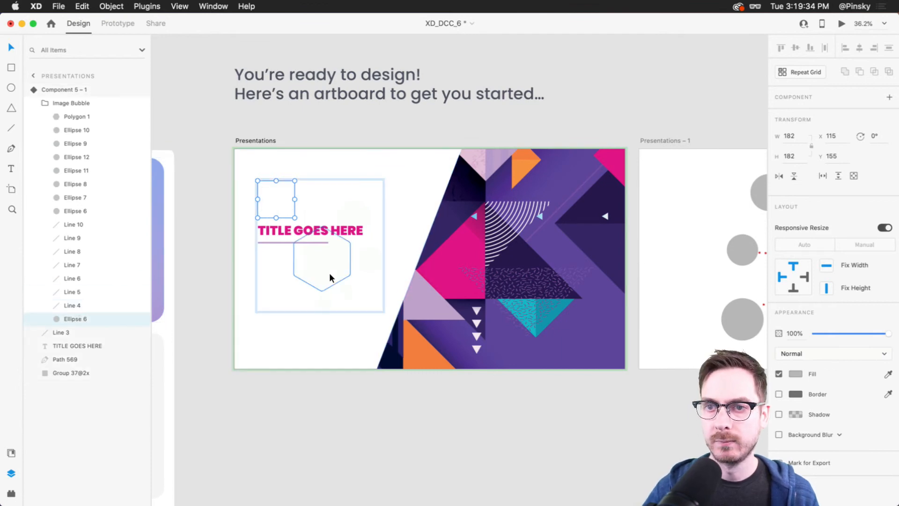
pyautogui.press('super+z')
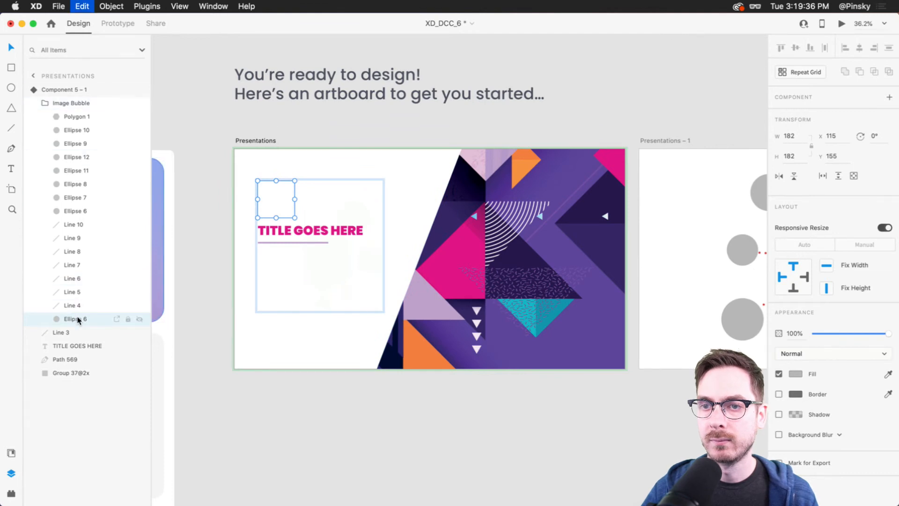
pyautogui.moveTo(69, 320)
pyautogui.mouseDown()
pyautogui.moveTo(78, 299)
pyautogui.moveTo(80, 307)
pyautogui.mouseUp()
pyautogui.click(70, 103)
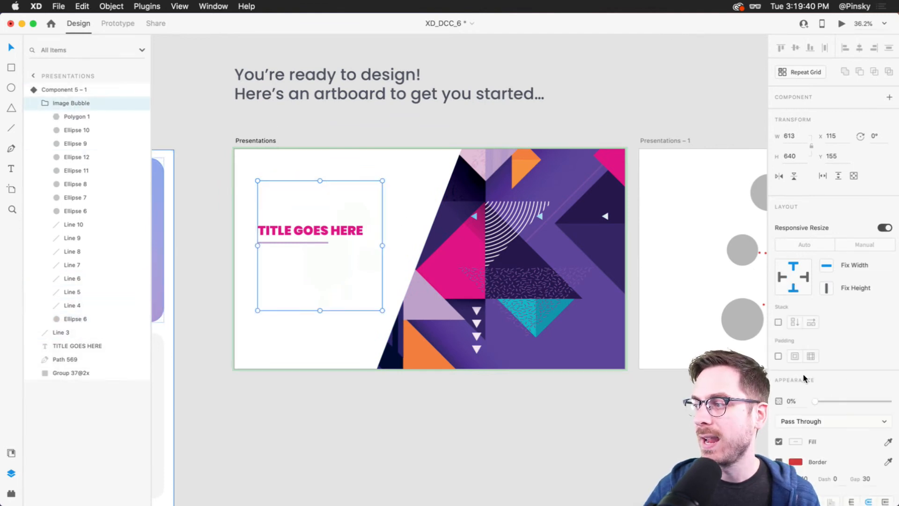
pyautogui.moveTo(836, 401); pyautogui.dragTo(890, 401)
# Step: Make everything in the Diagonal state's Image Bubble group from Polygon 1 to Line 4 fully transparent, leaving out the circle above the title
pyautogui.click(79, 307)
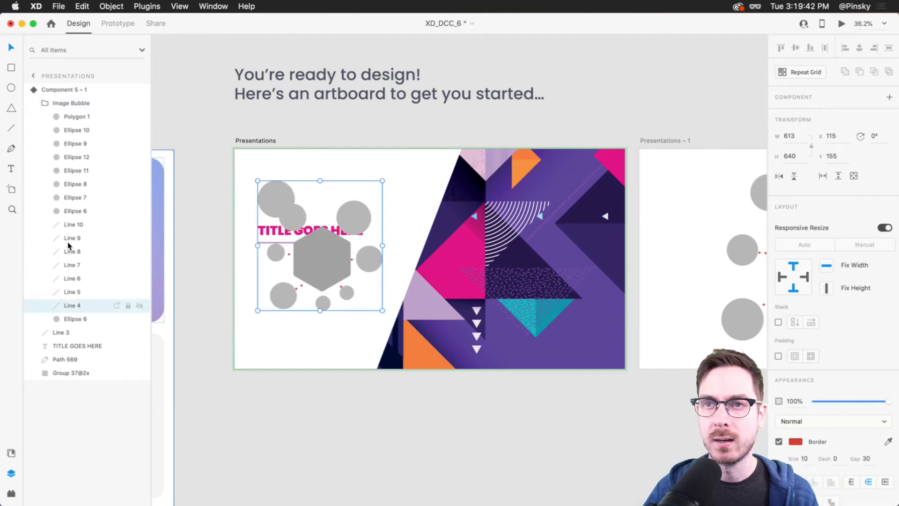
pyautogui.keyDown('shift'); pyautogui.click(75, 117); pyautogui.keyUp('shift')
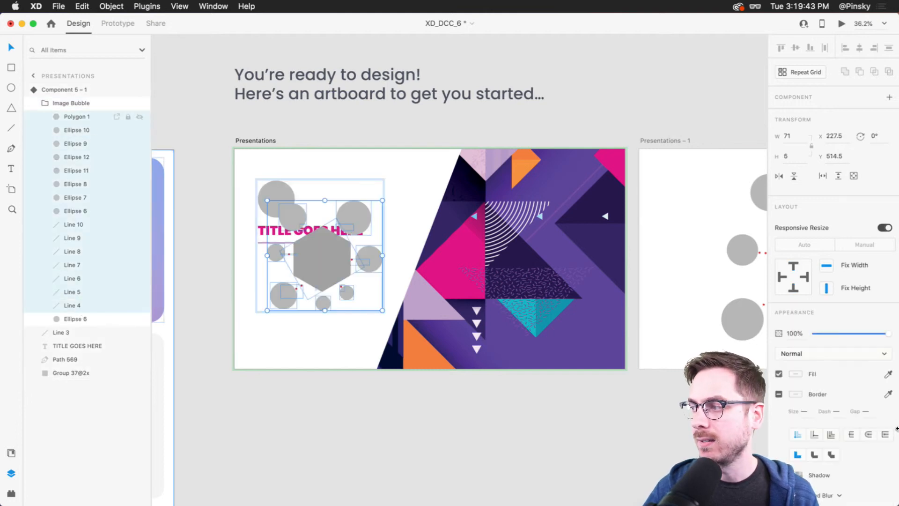
pyautogui.click(828, 333)
pyautogui.click(503, 224)
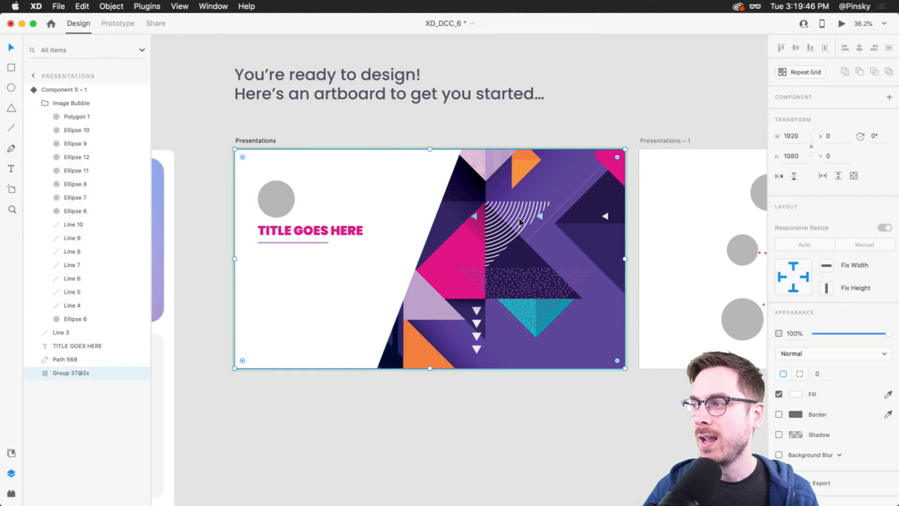
# Step: Check the Image Bubble group in the component's Image Bubbles state, then return the component to the Diagonal state
pyautogui.click(55, 93)
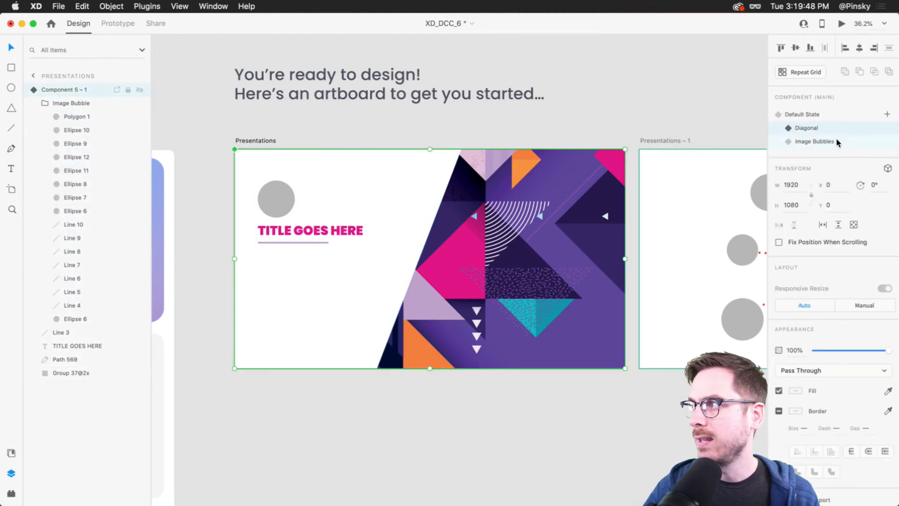
pyautogui.click(837, 141)
pyautogui.doubleClick(411, 247)
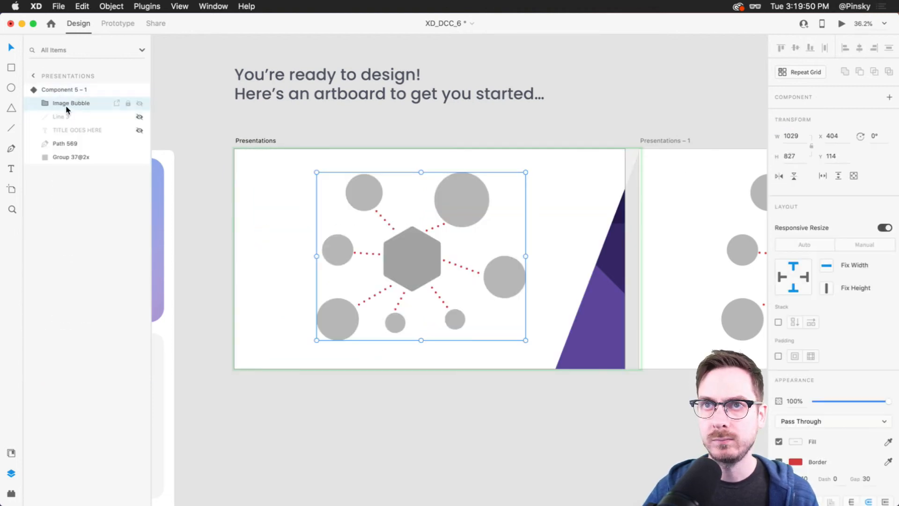
pyautogui.press('Escape')
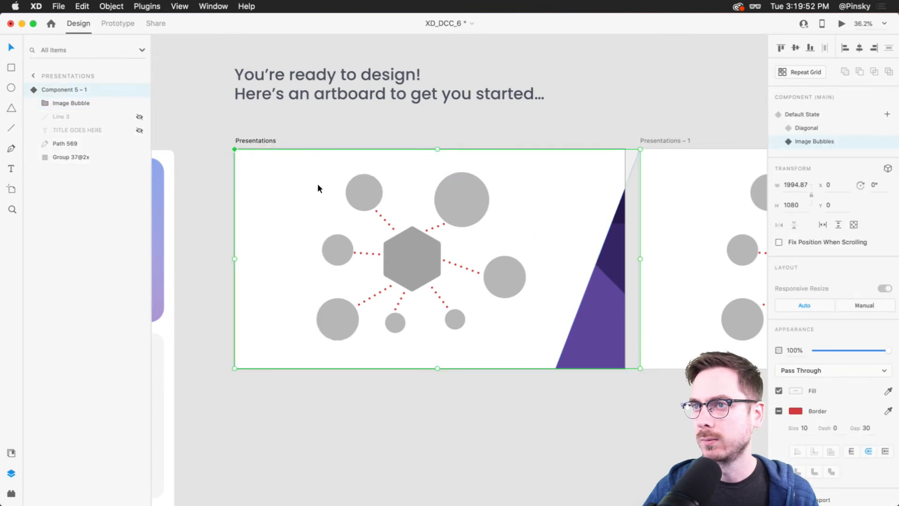
pyautogui.click(814, 129)
# Step: Preview the transition from the Diagonal slide to the Image Bubbles slide and return to the design
pyautogui.click(843, 24)
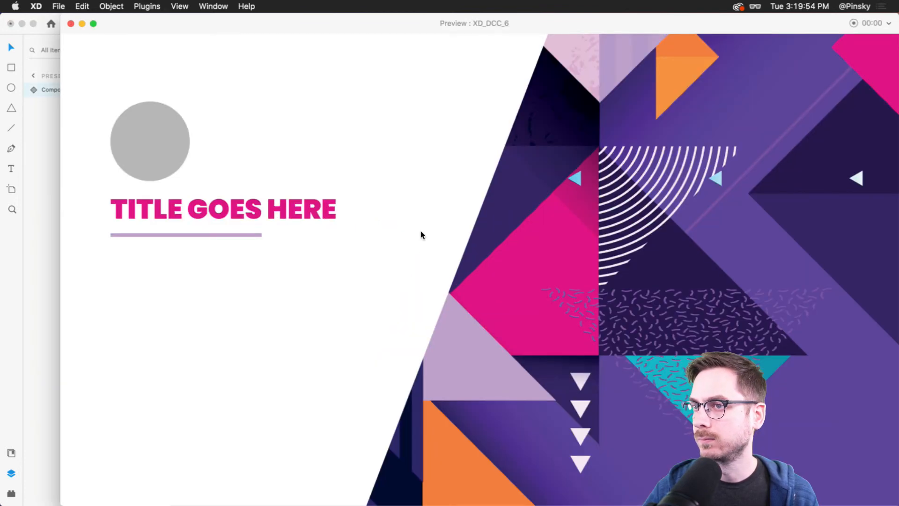
pyautogui.click(421, 235)
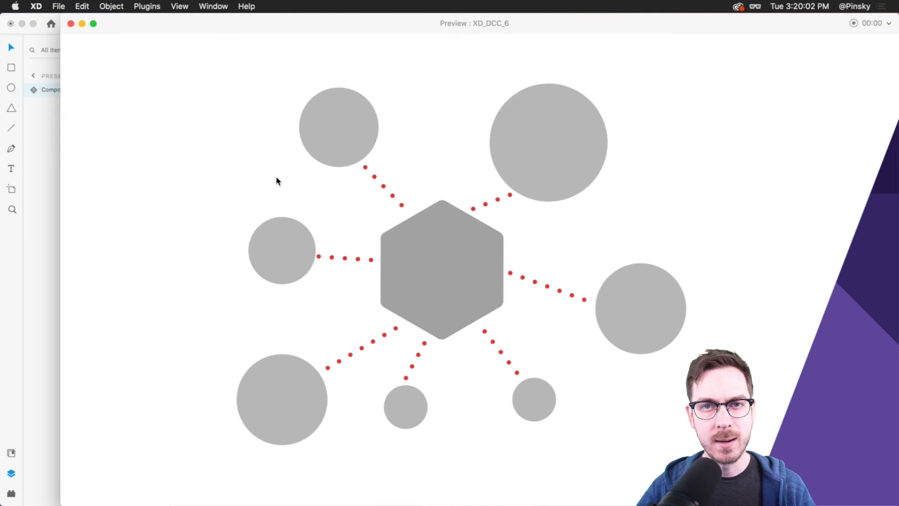
pyautogui.click(71, 24)
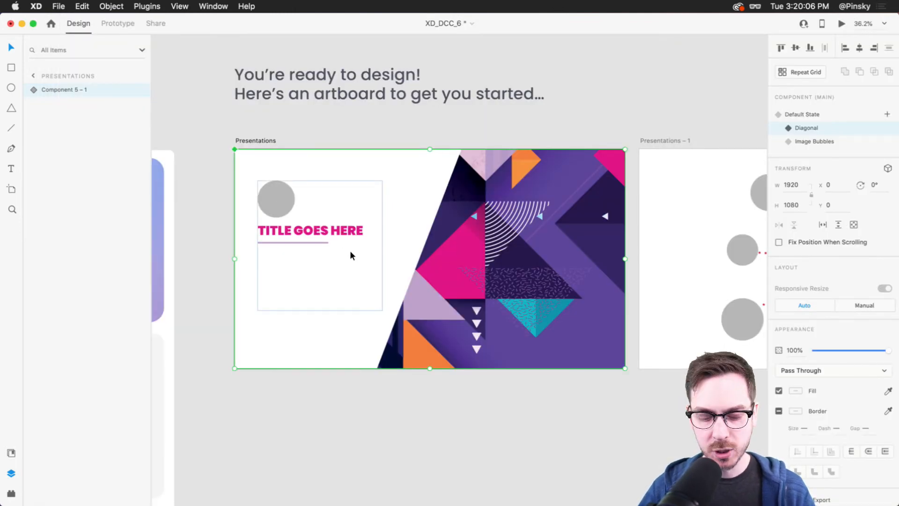
# Step: Switch the component on the Presentations artboard to the Image Bubbles state and select the central hexagon, keeping its original position
pyautogui.click(338, 132)
pyautogui.click(343, 194)
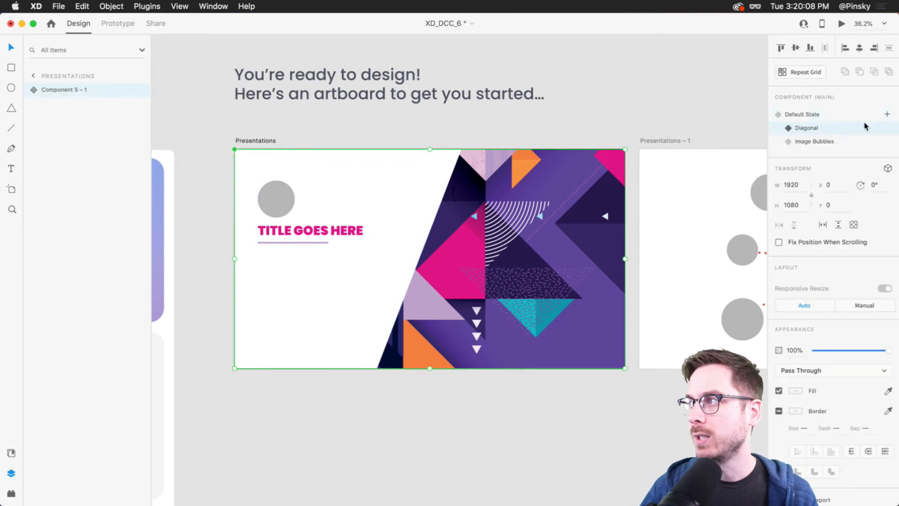
pyautogui.click(845, 143)
pyautogui.scroll(5, 397, 246)
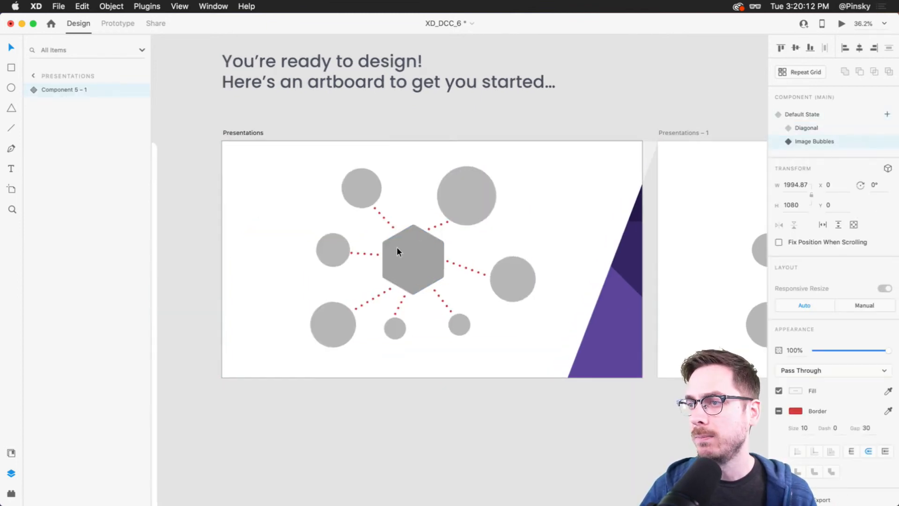
pyautogui.scroll(-1, 397, 248)
pyautogui.doubleClick(432, 259)
pyautogui.doubleClick(435, 260)
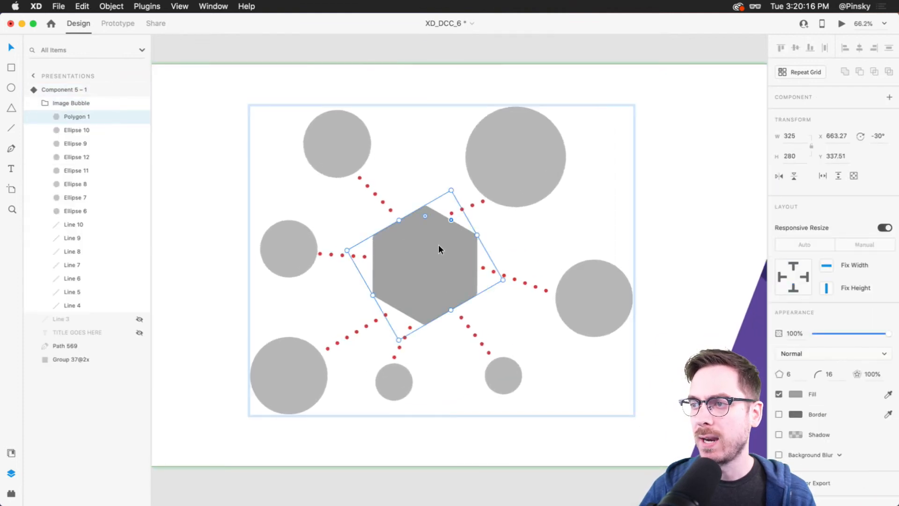
pyautogui.moveTo(425, 234); pyautogui.dragTo(418, 264)
pyautogui.press('super+z')
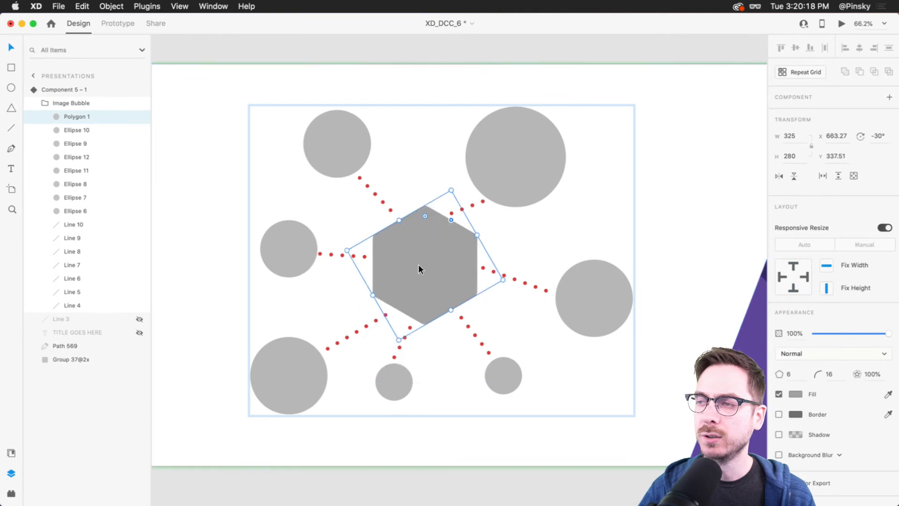
# Step: Open the Pixels plugin and search its images for "Taco"
pyautogui.click(12, 493)
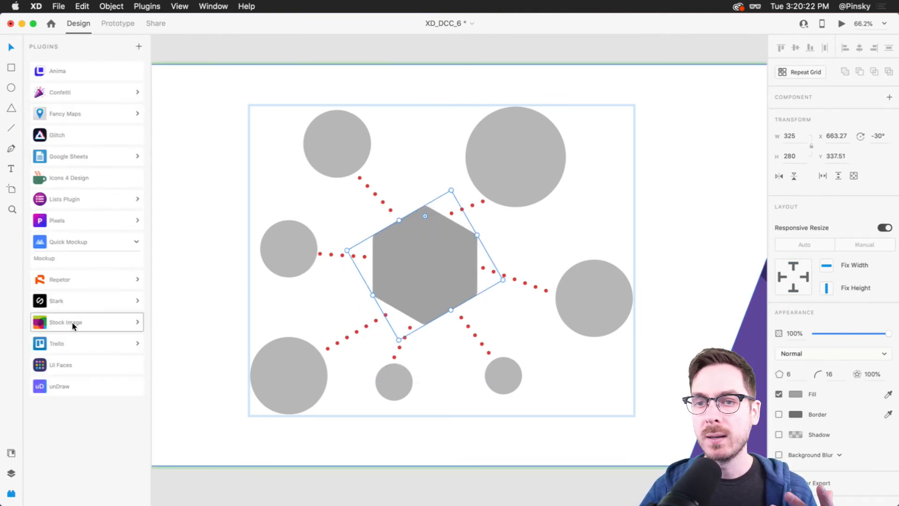
pyautogui.click(78, 220)
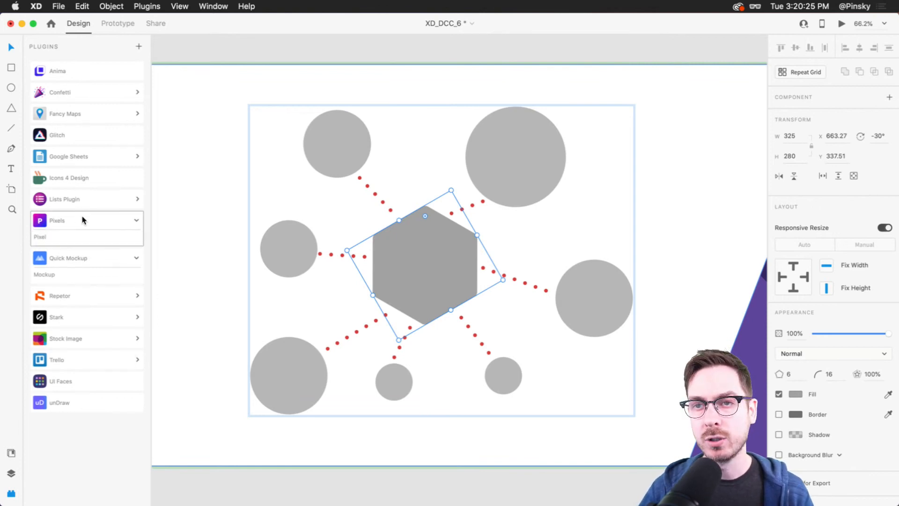
pyautogui.click(62, 236)
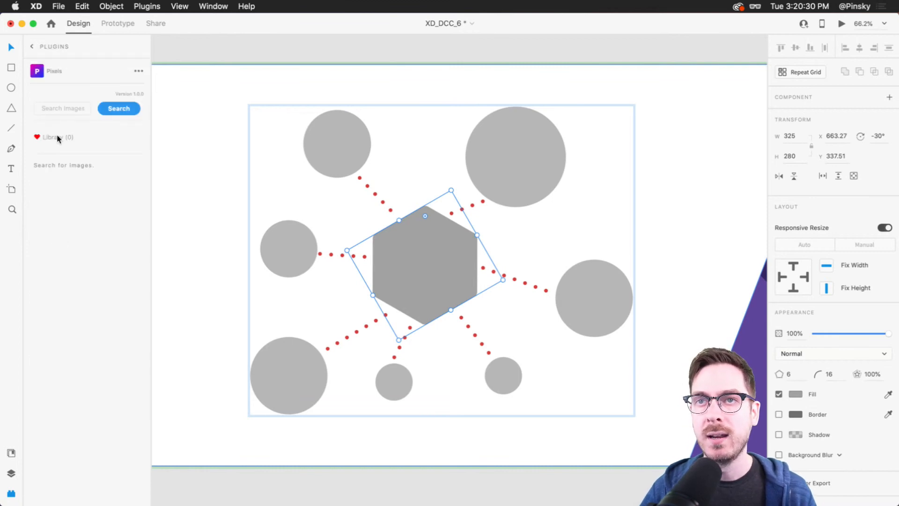
pyautogui.click(57, 111)
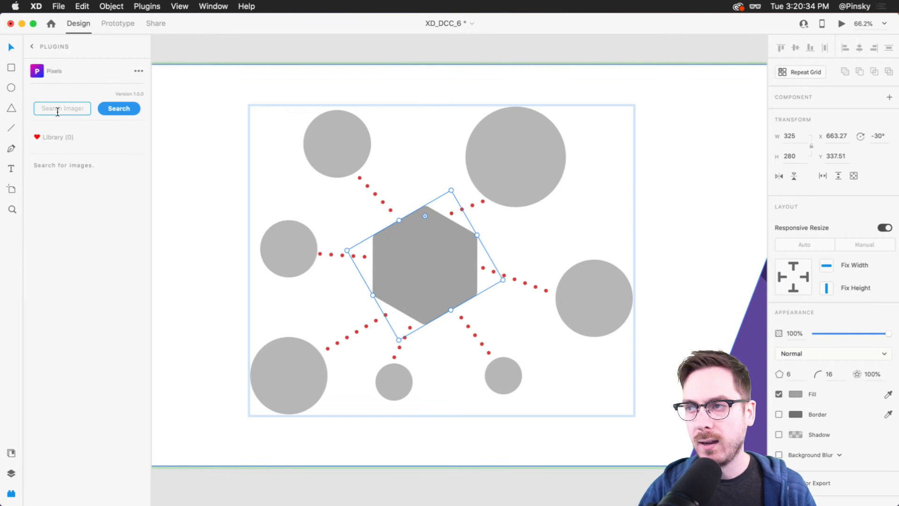
pyautogui.write('Tacios')
pyautogui.press('BackSpace')
pyautogui.press('BackSpace')
pyautogui.press('BackSpace')
pyautogui.write('o')
pyautogui.press('Return')
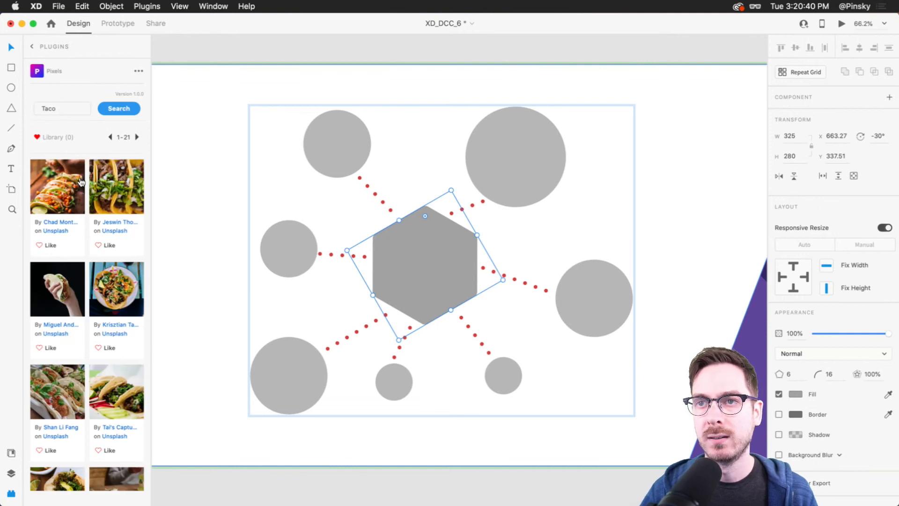
# Step: Fill the central hexagon with the close-up photo of beef tacos and the upper-left circle with the photo of tacos on a wooden board
pyautogui.click(122, 191)
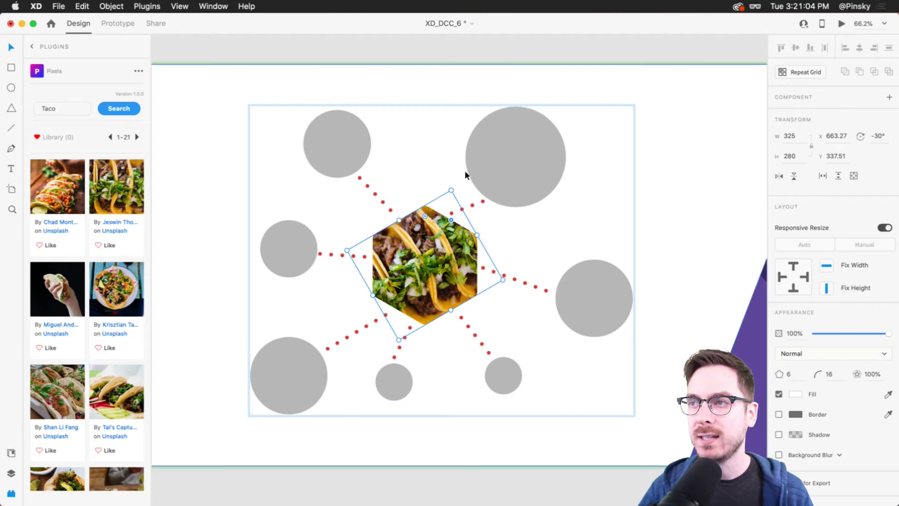
pyautogui.click(322, 158)
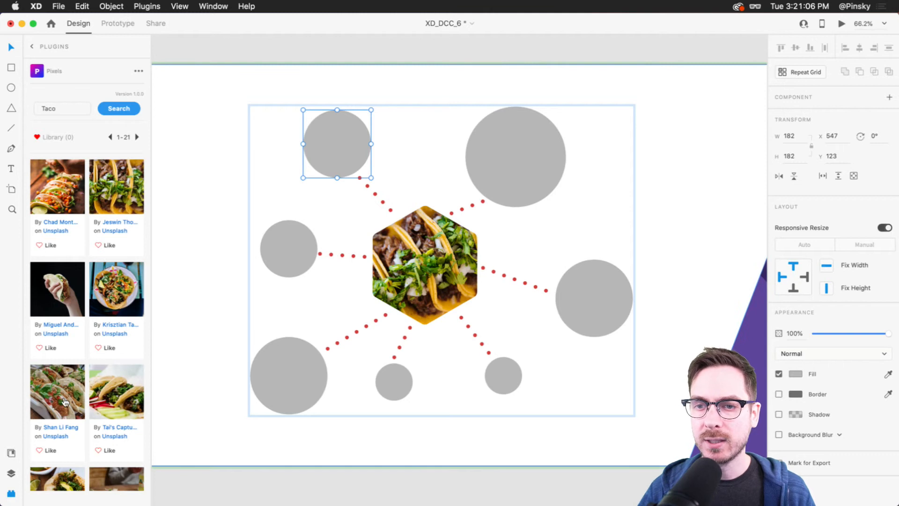
pyautogui.scroll(-2, 85, 365)
pyautogui.click(116, 436)
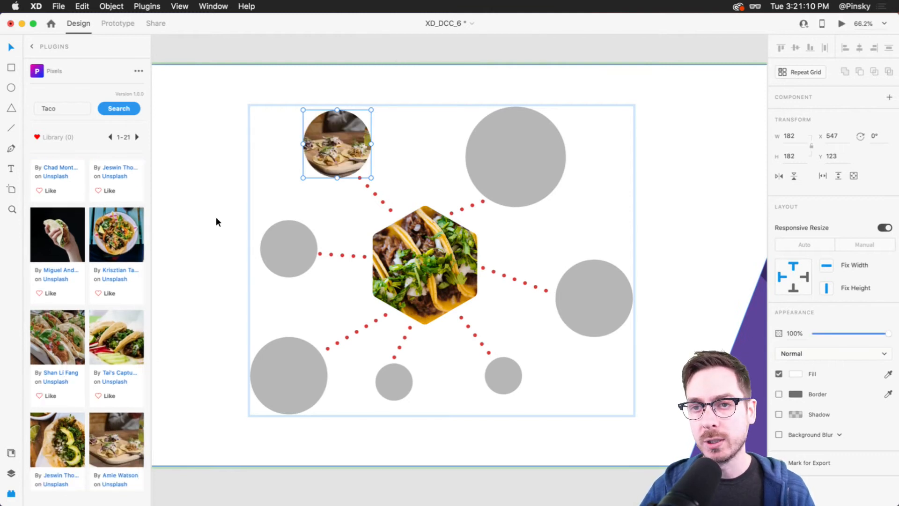
# Step: Fill the middle-left circle with the taco plate photo and the lower-left circle with the photo of several soft tacos side by side
pyautogui.click(262, 252)
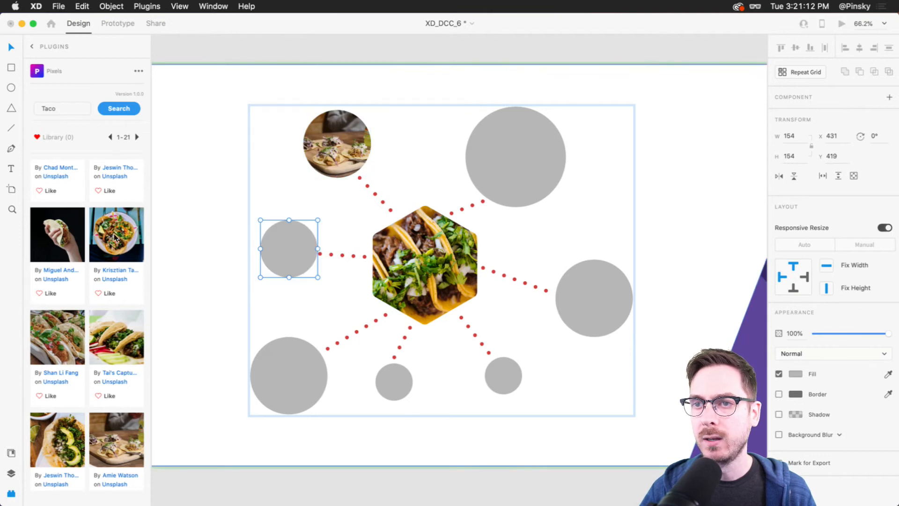
pyautogui.click(63, 354)
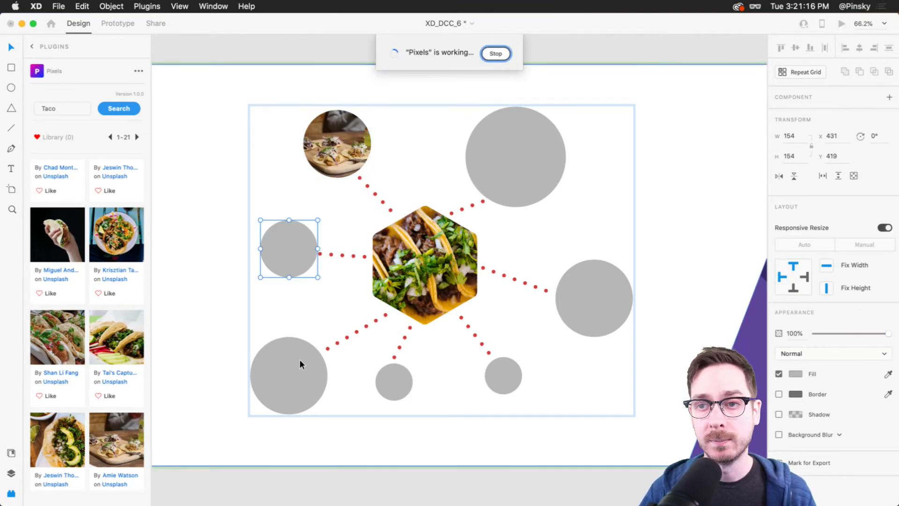
pyautogui.click(300, 359)
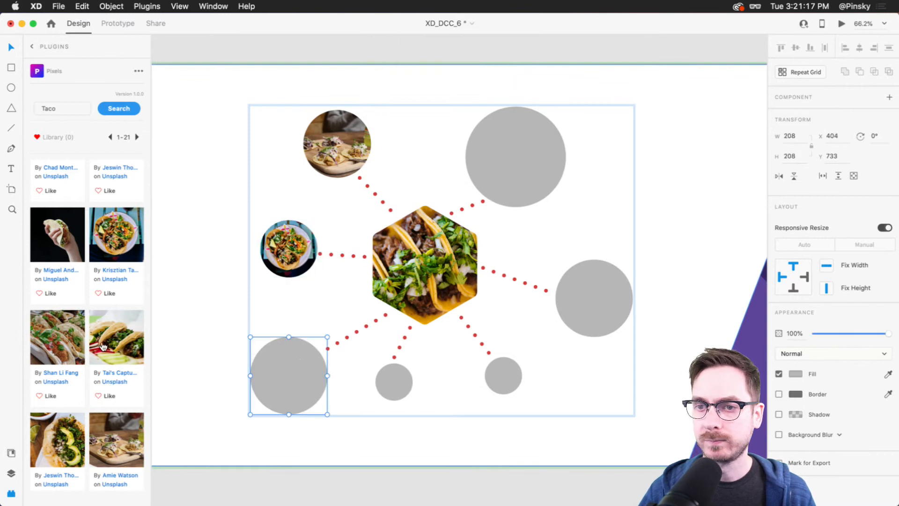
pyautogui.click(48, 343)
# Step: Fill the small circle below the hexagon with the first photo in the taco results
pyautogui.click(403, 380)
pyautogui.scroll(2, 98, 362)
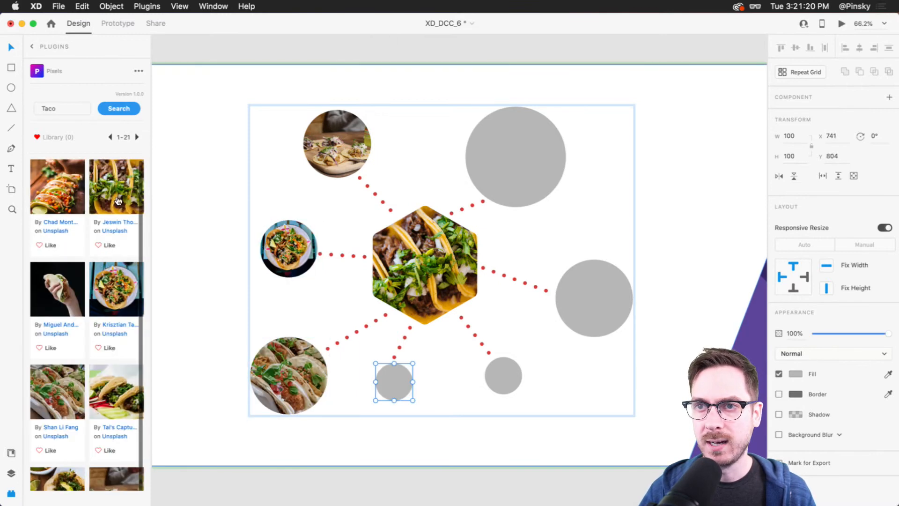
pyautogui.click(68, 196)
pyautogui.click(106, 281)
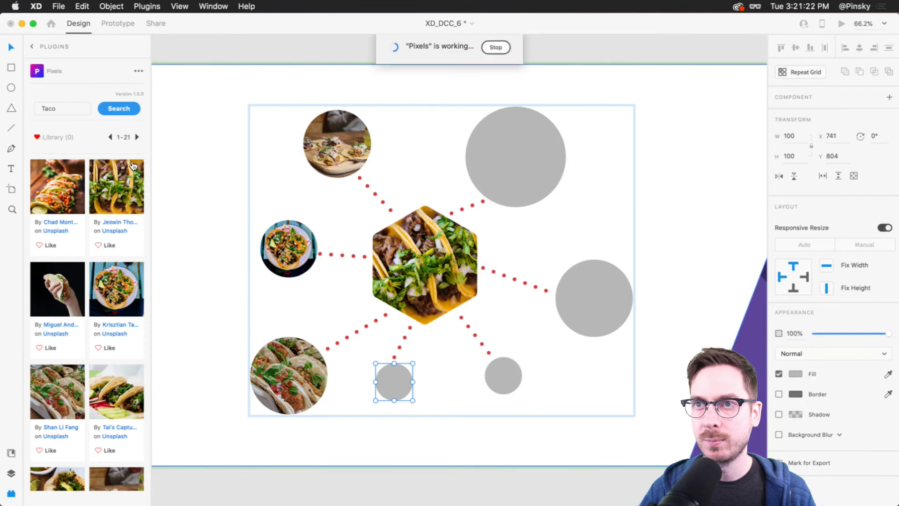
# Step: Using the second page of taco results, fill the small circle with a noodle bowl, the right circle with tacos on a board, the upper-right circle with pasta
pyautogui.click(137, 136)
pyautogui.click(502, 374)
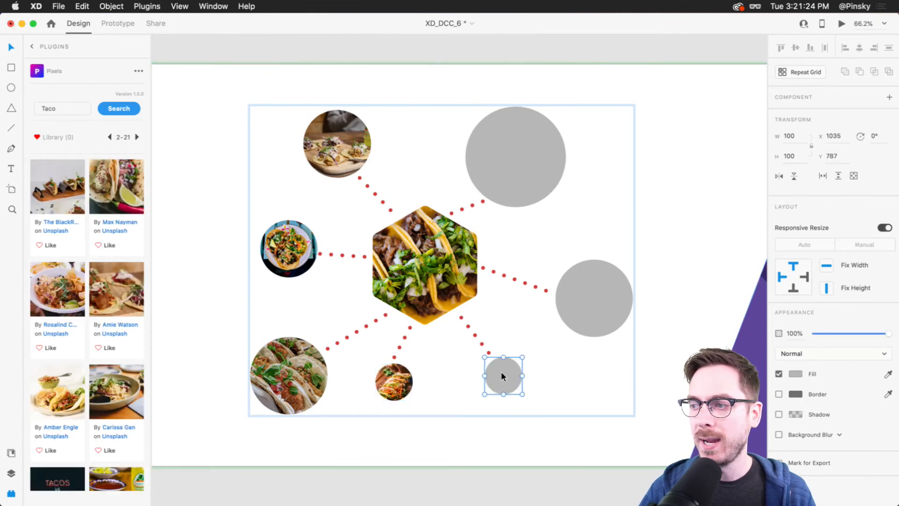
pyautogui.click(580, 304)
pyautogui.click(519, 156)
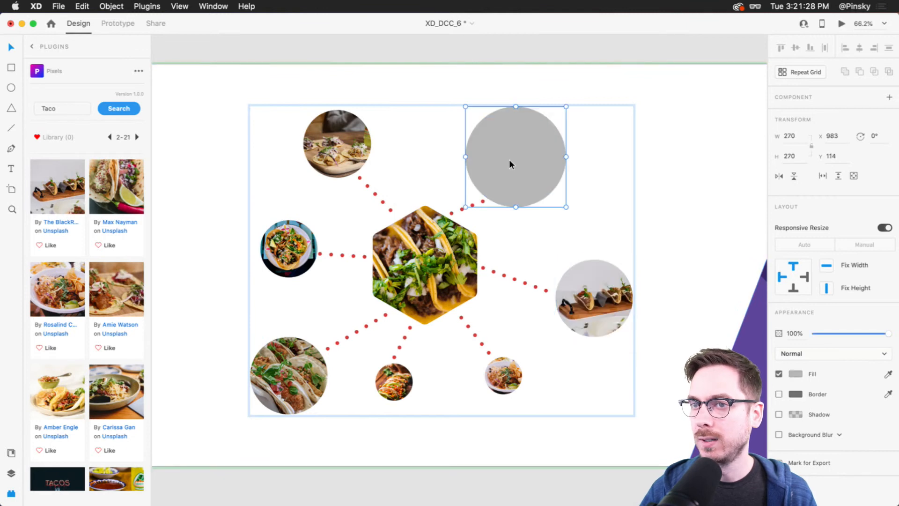
pyautogui.click(104, 399)
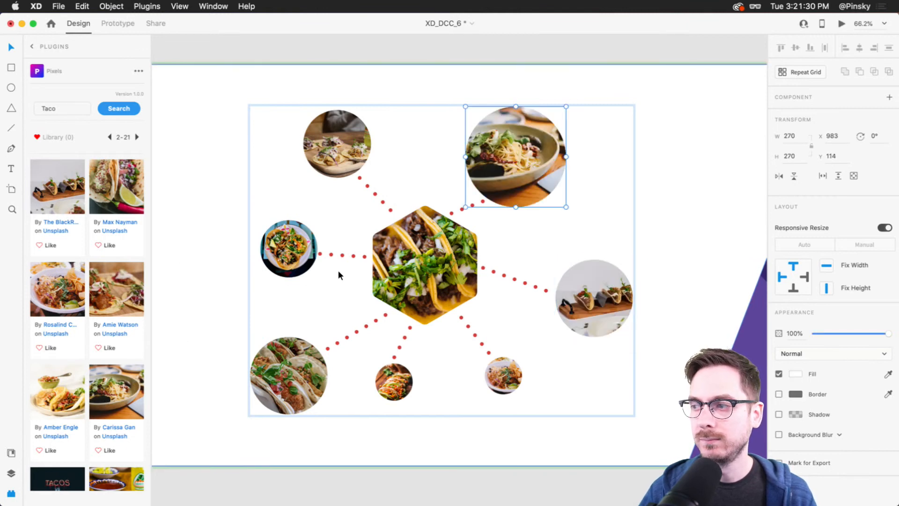
pyautogui.click(380, 44)
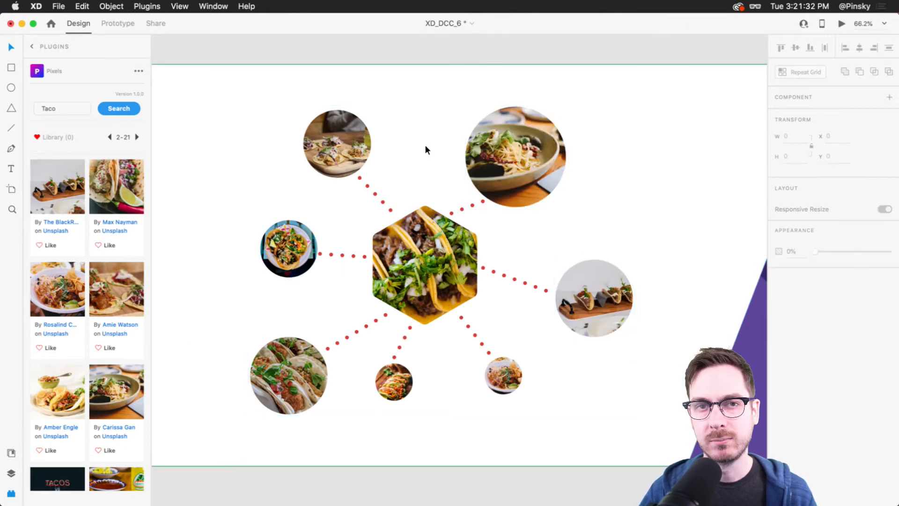
# Step: Inspect the photo-filled Image Bubbles slide on both artboards and preview it
pyautogui.scroll(-5, 439, 184)
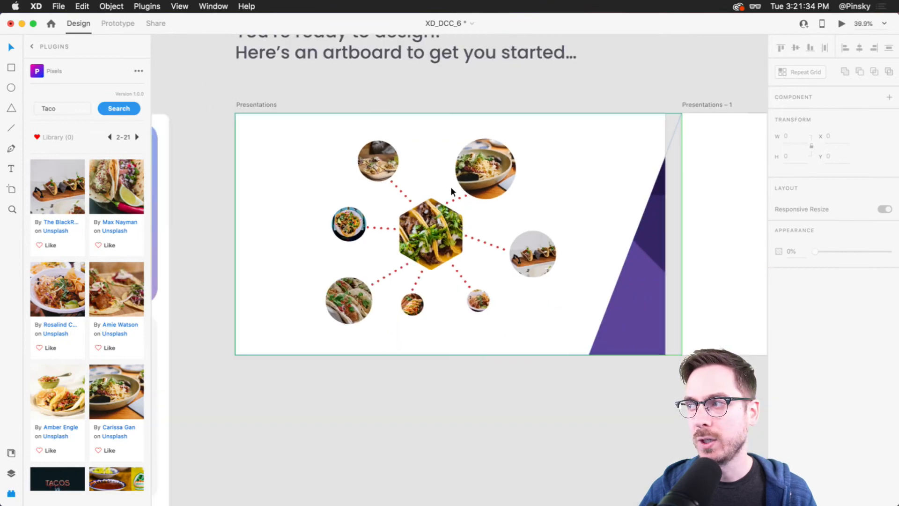
pyautogui.scroll(5, 351, 224)
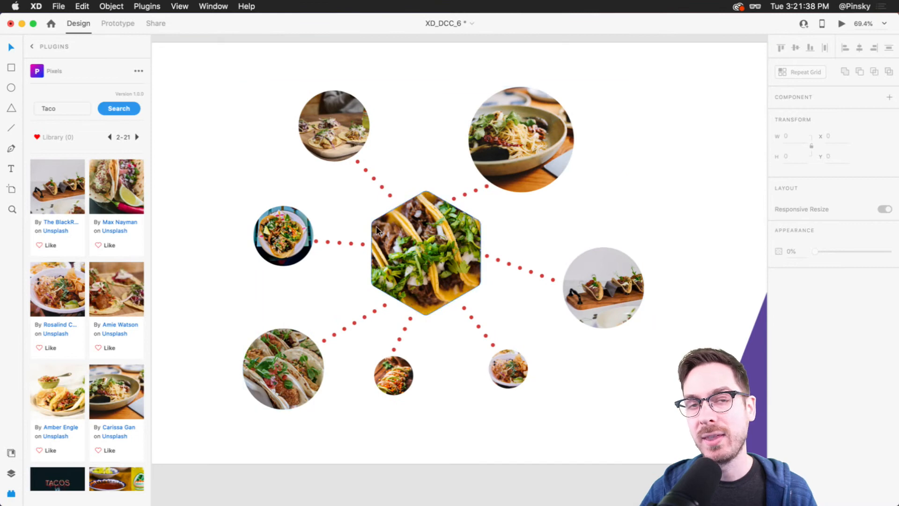
pyautogui.scroll(-4, 404, 229)
pyautogui.click(576, 228)
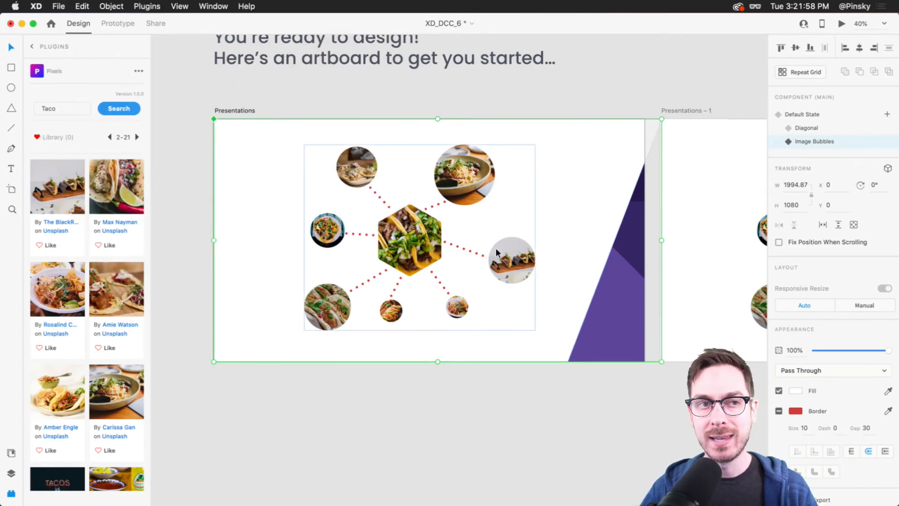
pyautogui.moveTo(697, 188); pyautogui.dragTo(294, 191)
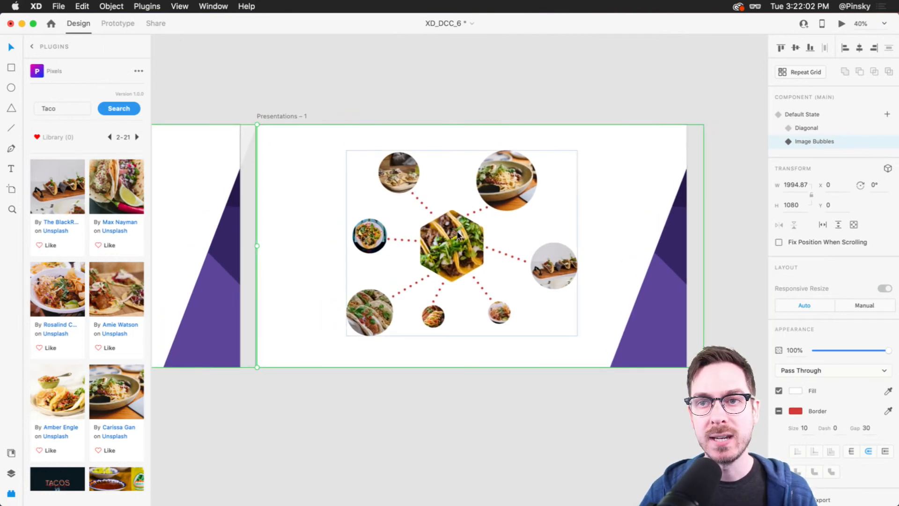
pyautogui.hscroll(5, 369, 223)
pyautogui.hscroll(-2, 484, 217)
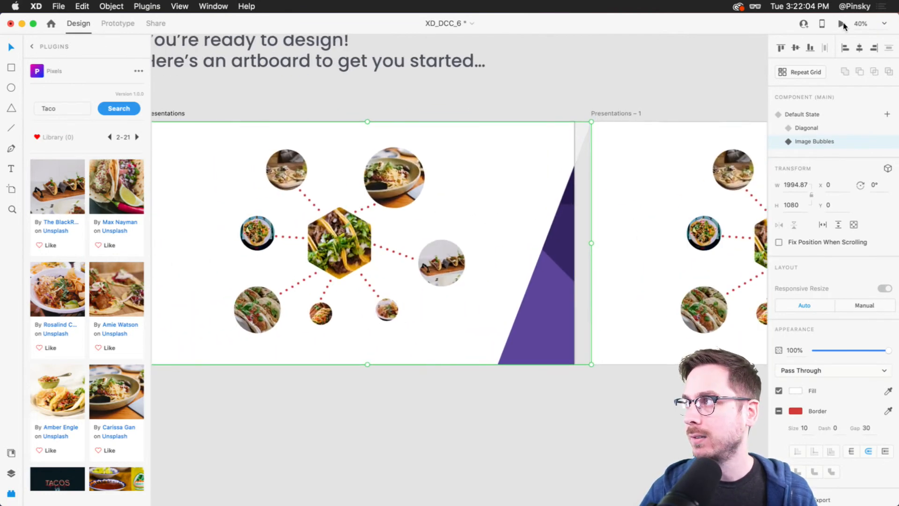
pyautogui.press('super+Return')
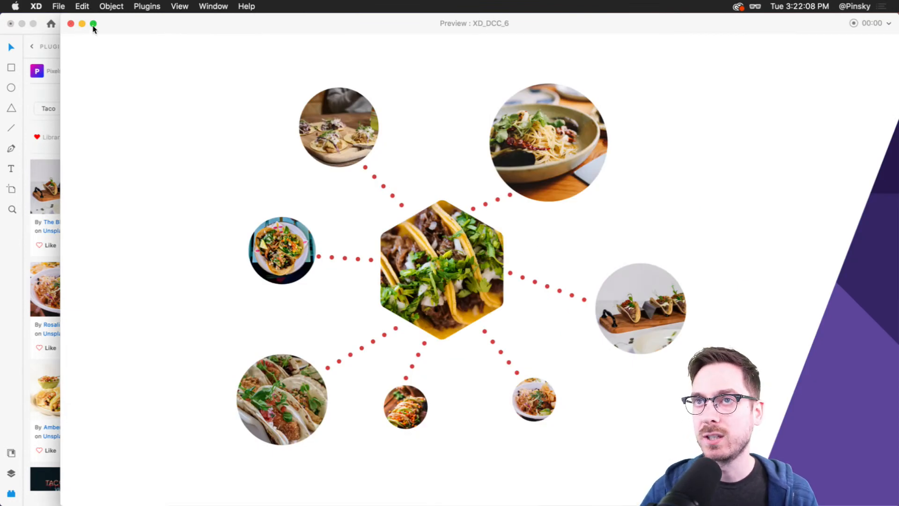
pyautogui.click(71, 23)
# Step: Switch the main component on the Presentations artboard to its Diagonal state and preview the slides
pyautogui.click(173, 115)
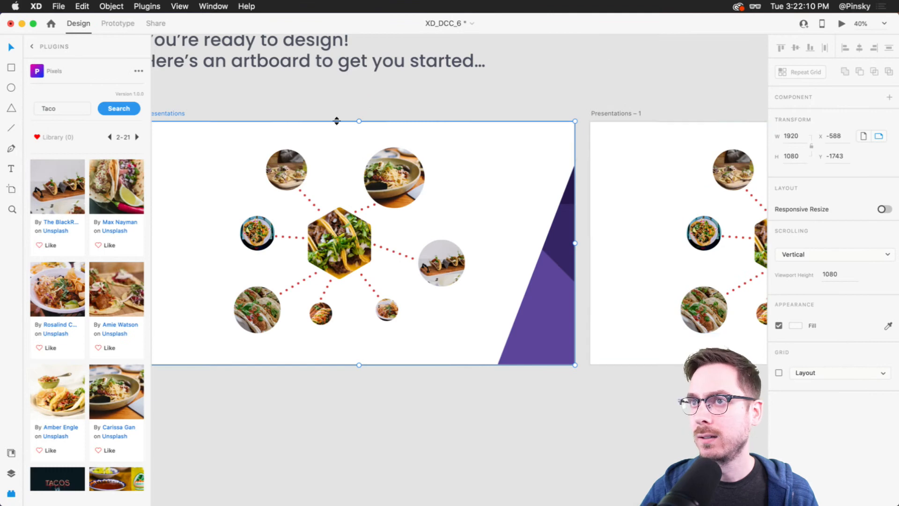
pyautogui.click(398, 133)
pyautogui.click(806, 129)
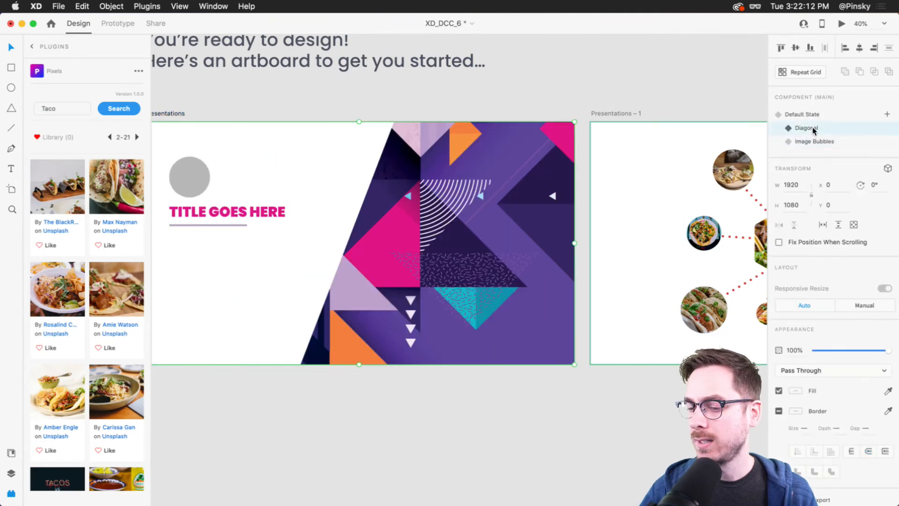
pyautogui.press('super+Return')
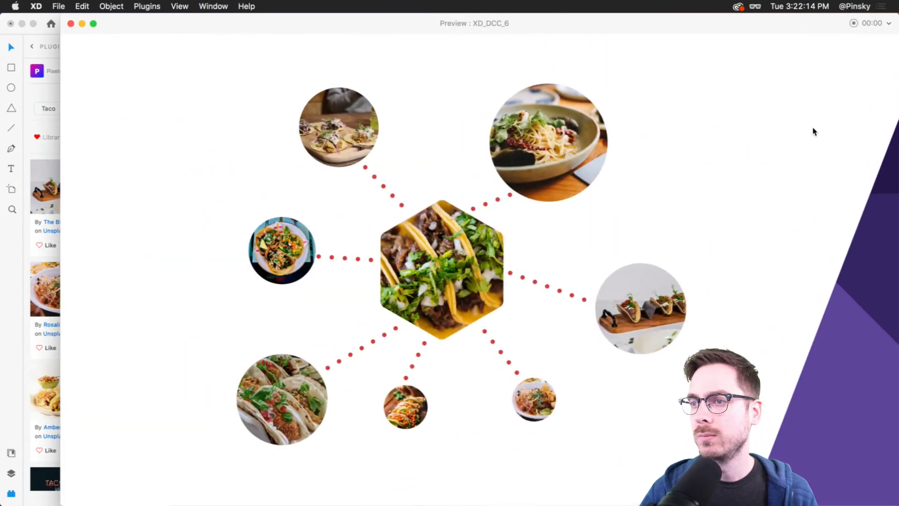
pyautogui.click(70, 23)
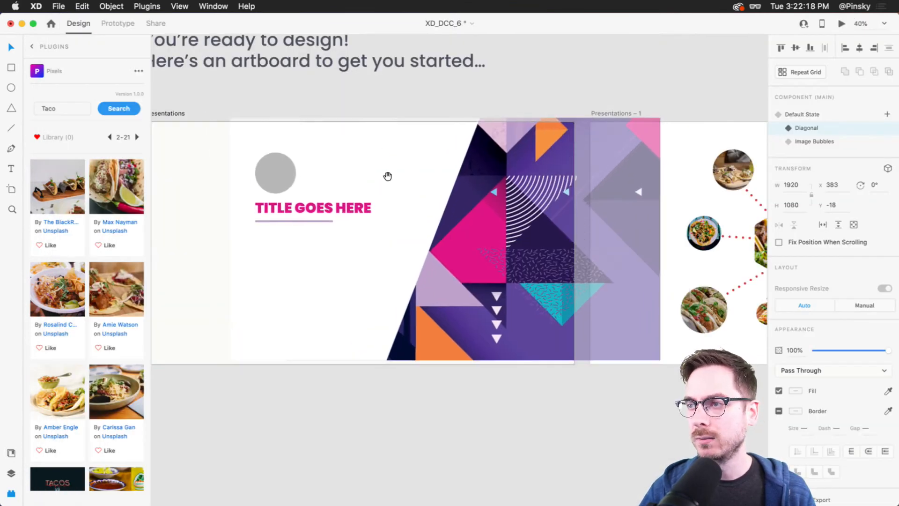
# Step: Change the red document color used by the dotted lines to purple sampled from the Diagonal artwork
pyautogui.hscroll(10, 759, 241)
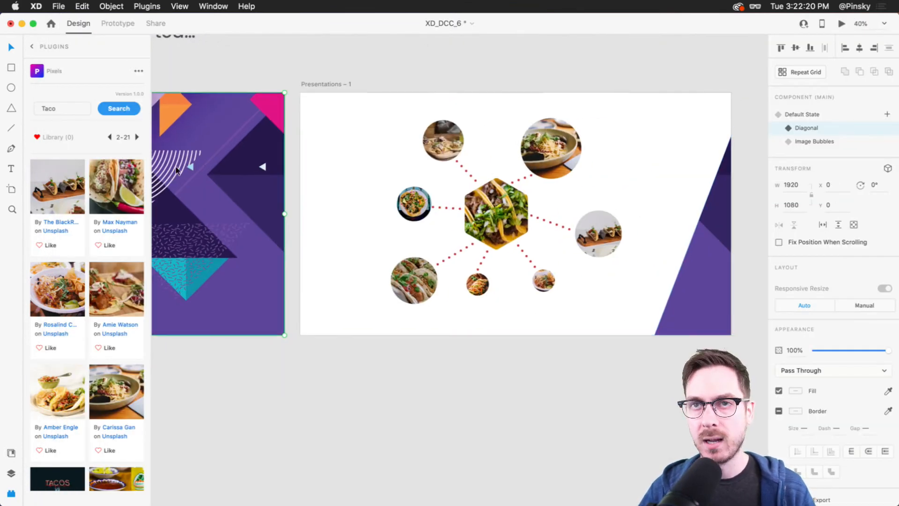
pyautogui.press('super+shift+y')
pyautogui.rightClick(39, 128)
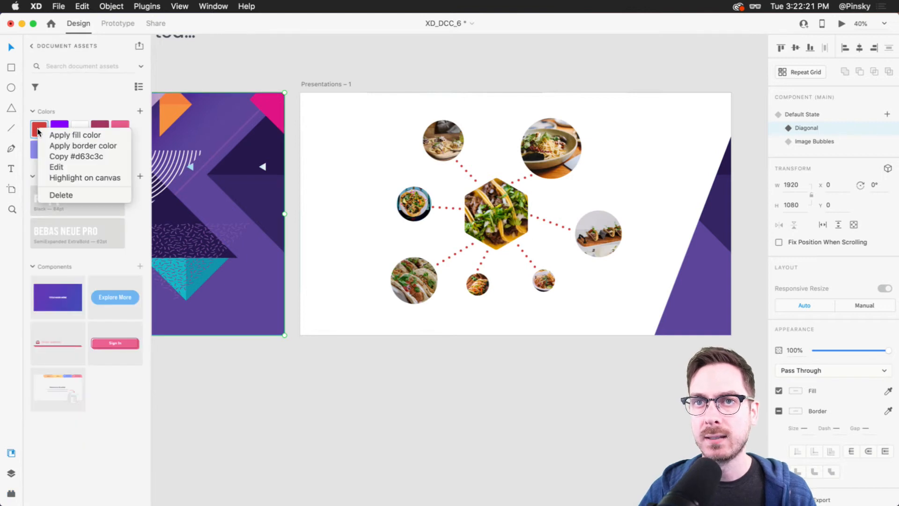
pyautogui.click(57, 167)
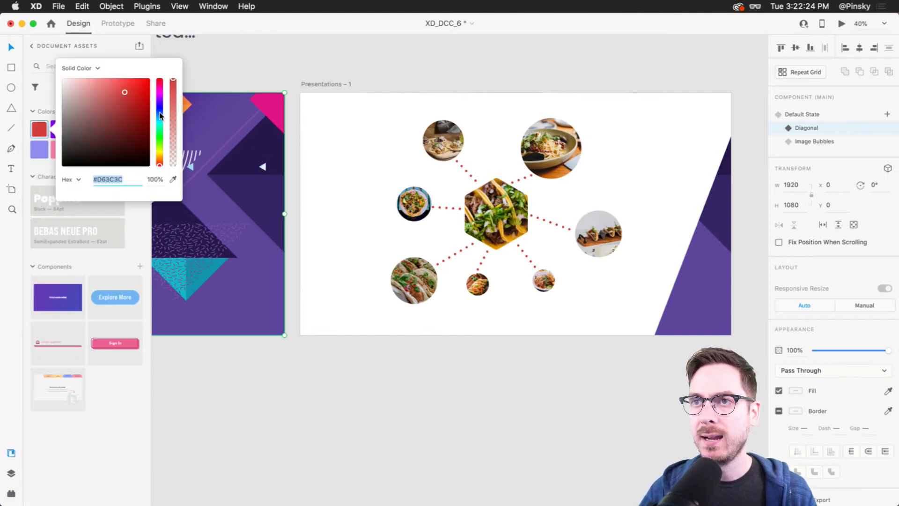
pyautogui.click(174, 180)
pyautogui.click(247, 163)
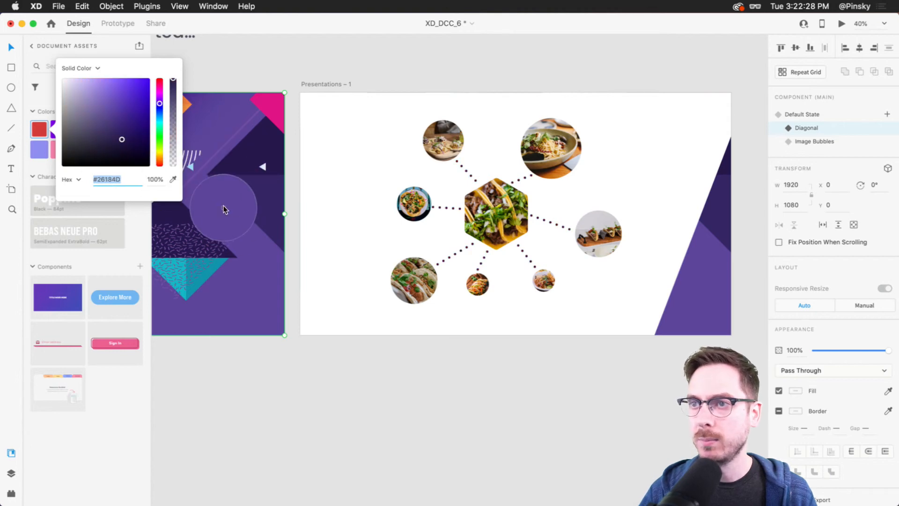
pyautogui.click(408, 358)
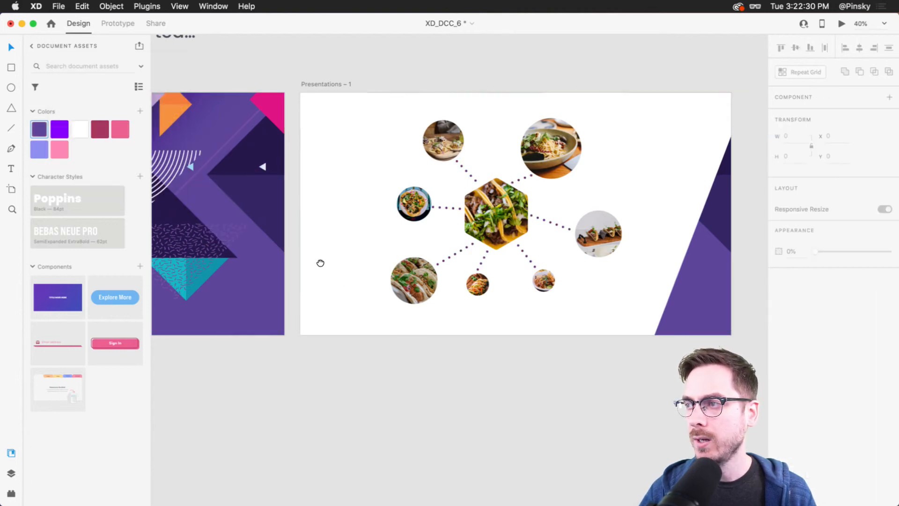
# Step: Check the recolored dotted lines in the main component's Image Bubbles state, return it to Diagonal, and reopen the plugin list
pyautogui.moveTo(317, 260); pyautogui.dragTo(322, 244)
pyautogui.moveTo(375, 223); pyautogui.dragTo(690, 219)
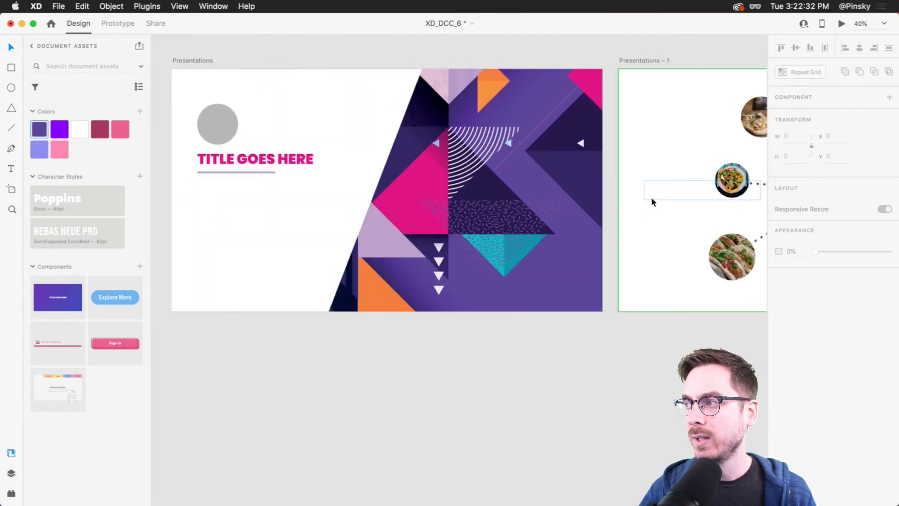
pyautogui.click(553, 187)
pyautogui.click(820, 141)
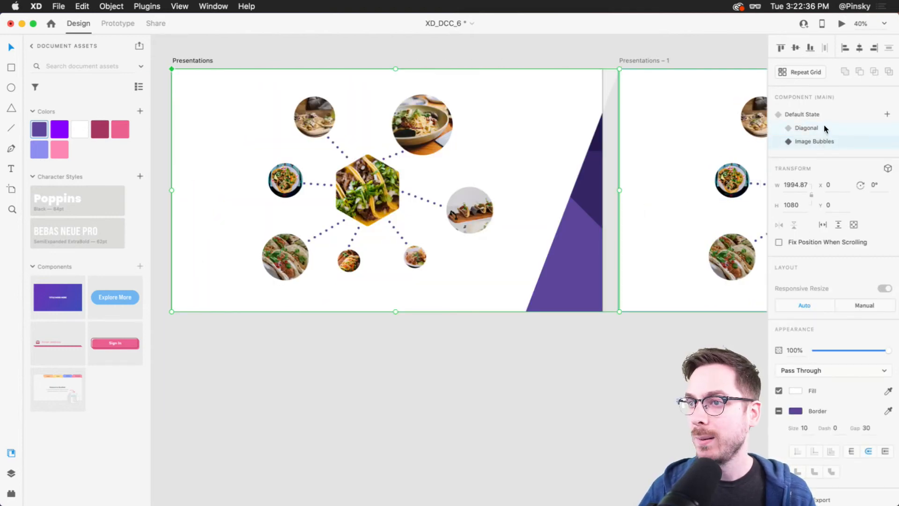
pyautogui.click(824, 126)
pyautogui.click(12, 493)
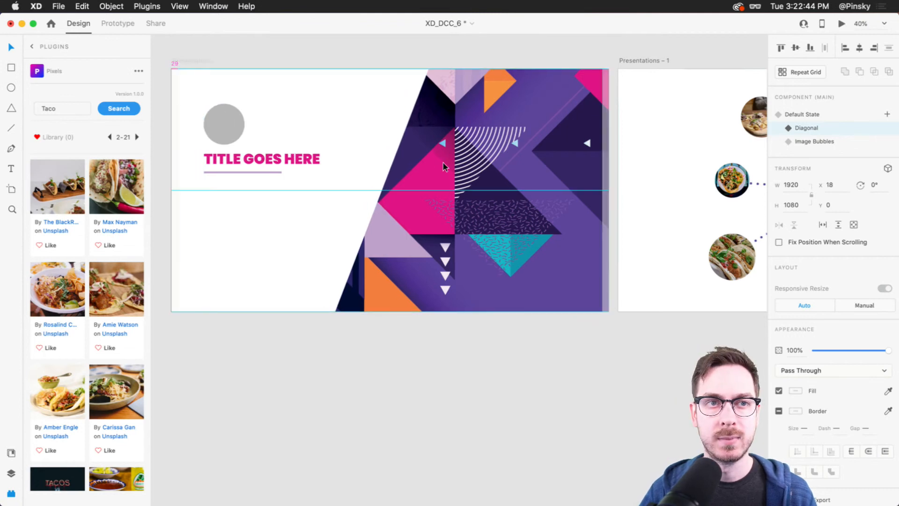
pyautogui.click(335, 362)
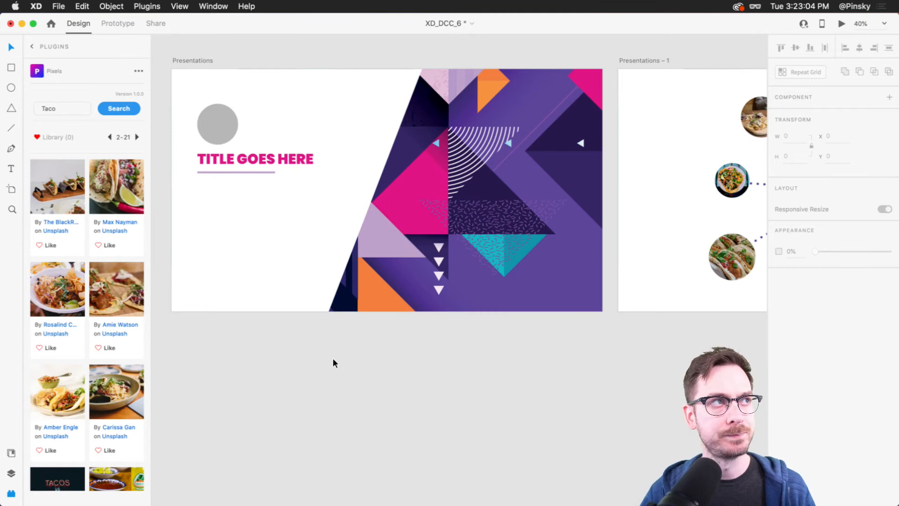
# Step: Add a new artboard with the Web 1920 preset beside the Presentations – 1 artboard
pyautogui.scroll(-3, 334, 357)
pyautogui.scroll(-5, 341, 382)
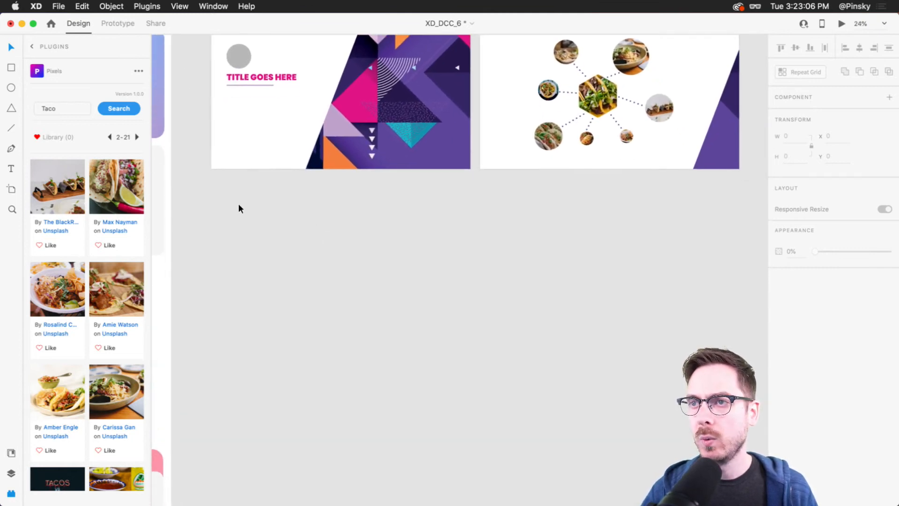
pyautogui.press('a')
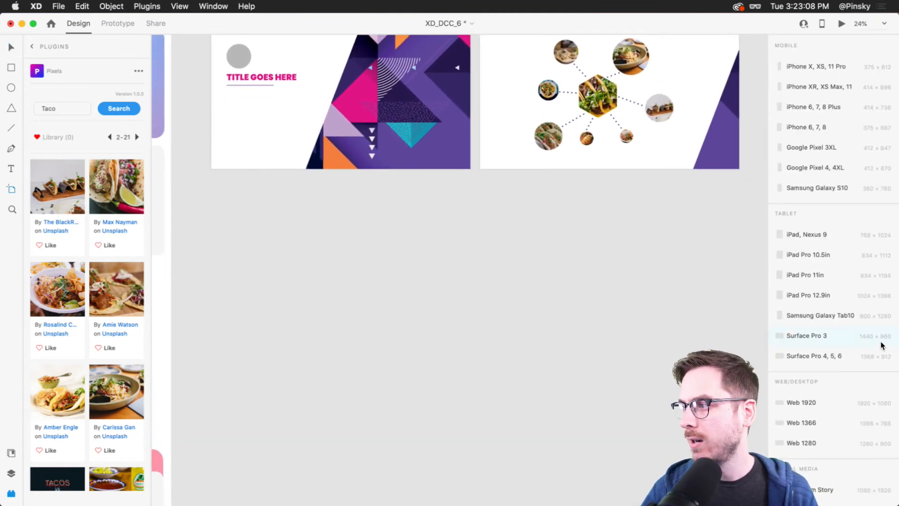
pyautogui.scroll(-5, 810, 196)
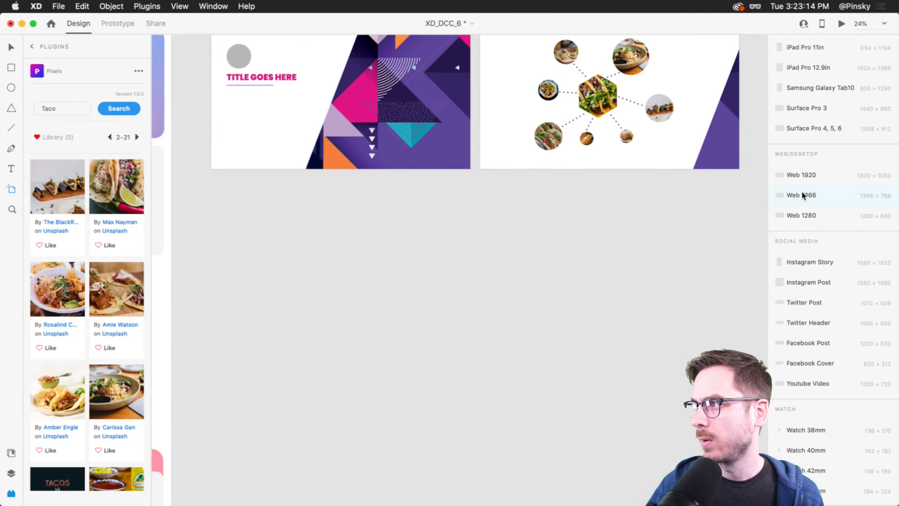
pyautogui.click(804, 177)
pyautogui.press('v')
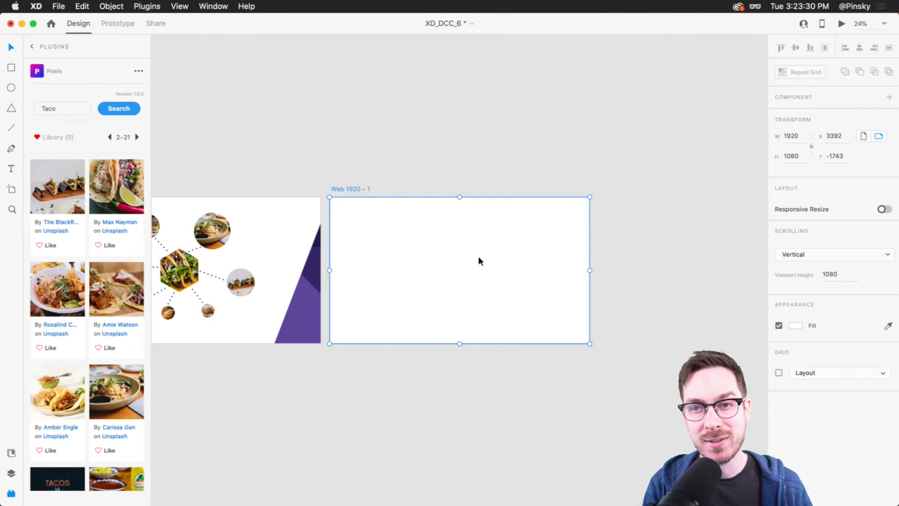
# Step: Draw a rectangle covering the whole Web 1920 artboard and fill it with the neon triangles image from the file window
pyautogui.scroll(2, 478, 256)
pyautogui.scroll(-2, 477, 258)
pyautogui.scroll(3, 477, 257)
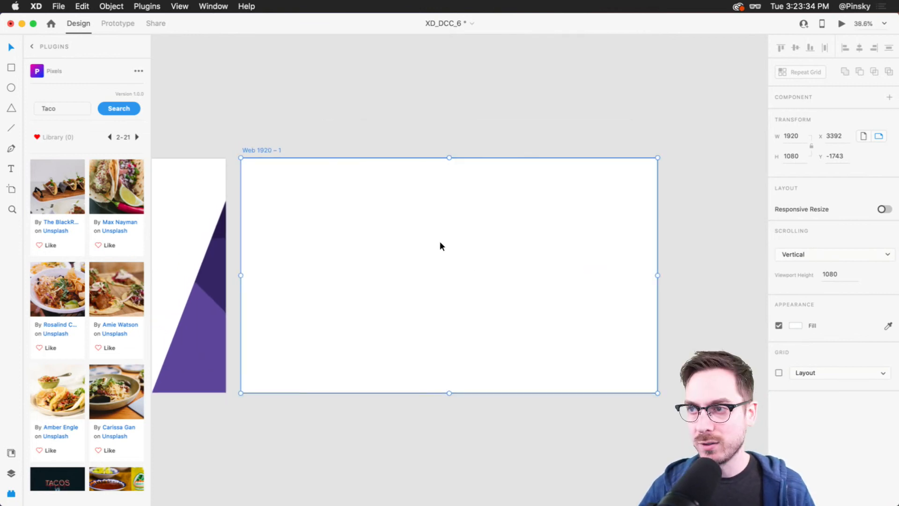
pyautogui.press('r')
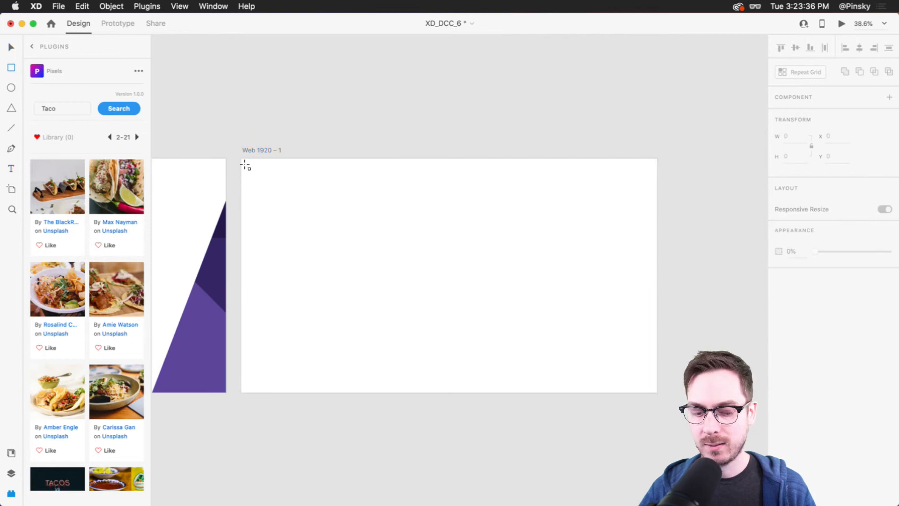
pyautogui.moveTo(243, 159)
pyautogui.mouseDown()
pyautogui.moveTo(667, 393)
pyautogui.moveTo(657, 393)
pyautogui.mouseUp()
pyautogui.press('super+Tab')
pyautogui.click(350, 137)
pyautogui.moveTo(304, 187); pyautogui.dragTo(449, 263)
pyautogui.press('super+Tab')
# Step: Draw a white portrait rectangle about 447 by 838 px, center it on the neon background, and round its corners to 50
pyautogui.press('r')
pyautogui.moveTo(382, 183)
pyautogui.mouseDown()
pyautogui.moveTo(415, 223)
pyautogui.moveTo(468, 366)
pyautogui.moveTo(481, 373)
pyautogui.moveTo(478, 365)
pyautogui.mouseUp()
pyautogui.press('v')
pyautogui.moveTo(427, 299); pyautogui.dragTo(446, 300)
pyautogui.moveTo(490, 191); pyautogui.dragTo(490, 193)
pyautogui.scroll(3, 476, 234)
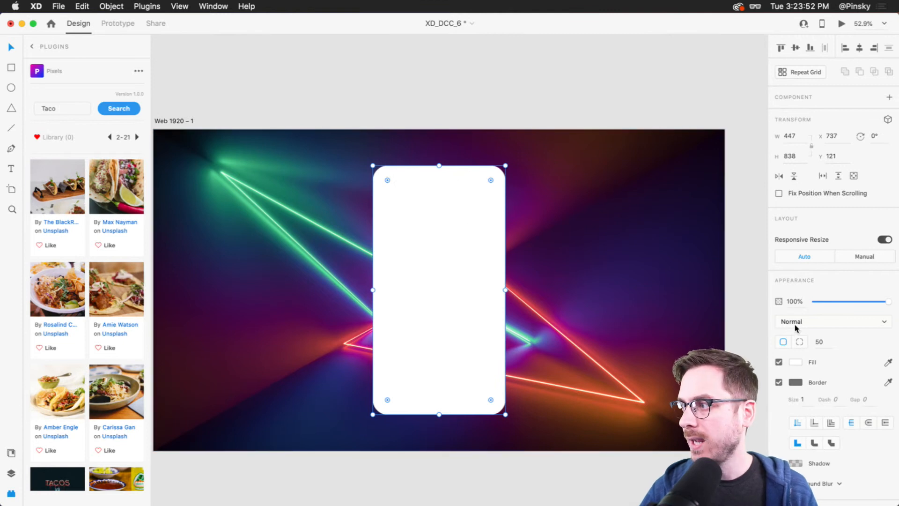
# Step: Create a light grey copy of the white rounded rectangle, inset to about 413 by 802 px with a corner radius of 34
pyautogui.click(795, 361)
pyautogui.moveTo(669, 322); pyautogui.dragTo(625, 323)
pyautogui.click(433, 137)
pyautogui.moveTo(439, 165); pyautogui.dragTo(440, 173)
pyautogui.press('super+z')
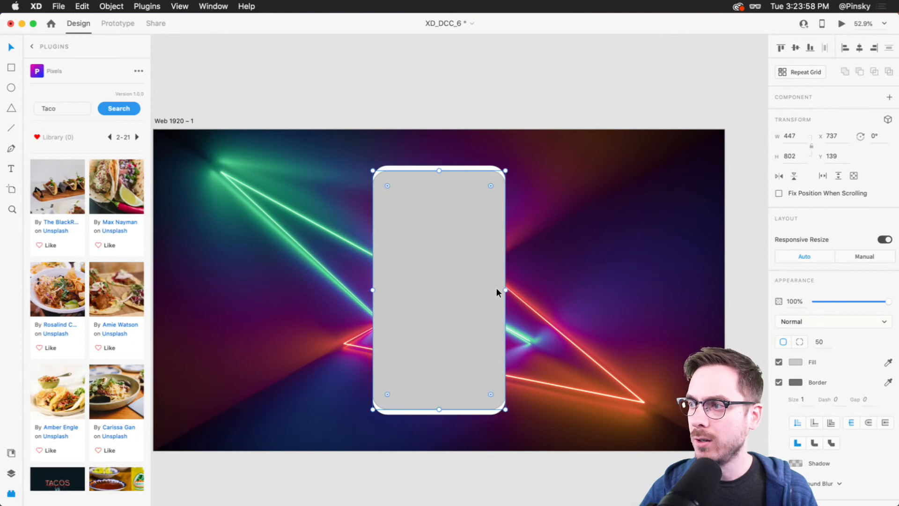
pyautogui.moveTo(504, 290); pyautogui.dragTo(500, 289)
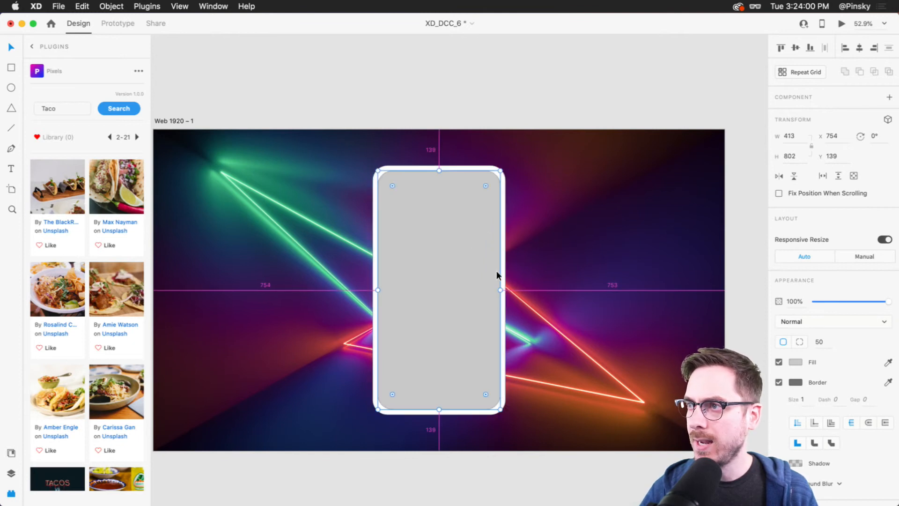
pyautogui.moveTo(483, 181); pyautogui.dragTo(489, 181)
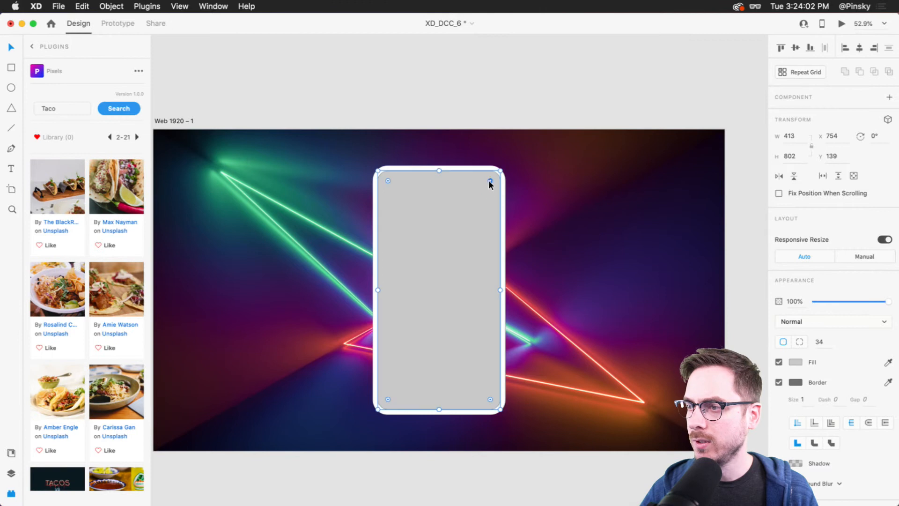
# Step: Subtract the grey rectangle from the white one to form a phone frame, and narrow the frame to about 399 px
pyautogui.keyDown('shift'); pyautogui.click(483, 168); pyautogui.keyUp('shift')
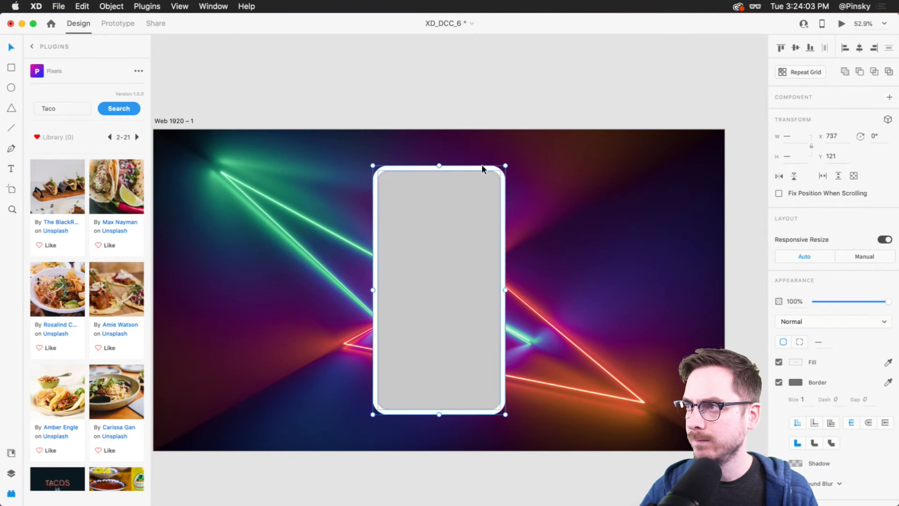
pyautogui.click(860, 75)
pyautogui.moveTo(506, 290); pyautogui.dragTo(499, 290)
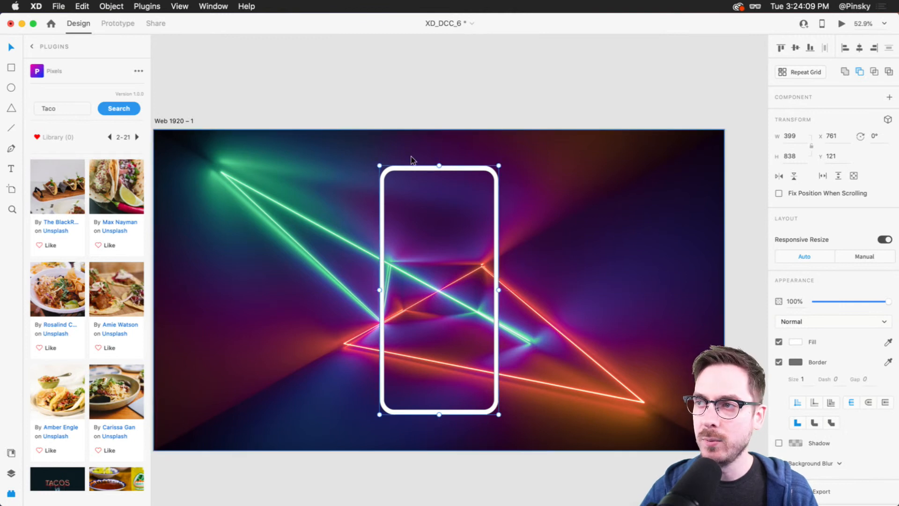
# Step: Draw a white screen rectangle about 377 by 813 px inside the phone frame and round its corners to 33
pyautogui.click(579, 234)
pyautogui.press('r')
pyautogui.moveTo(385, 172); pyautogui.dragTo(495, 413)
pyautogui.moveTo(385, 288); pyautogui.dragTo(383, 289)
pyautogui.moveTo(391, 405); pyautogui.dragTo(392, 397)
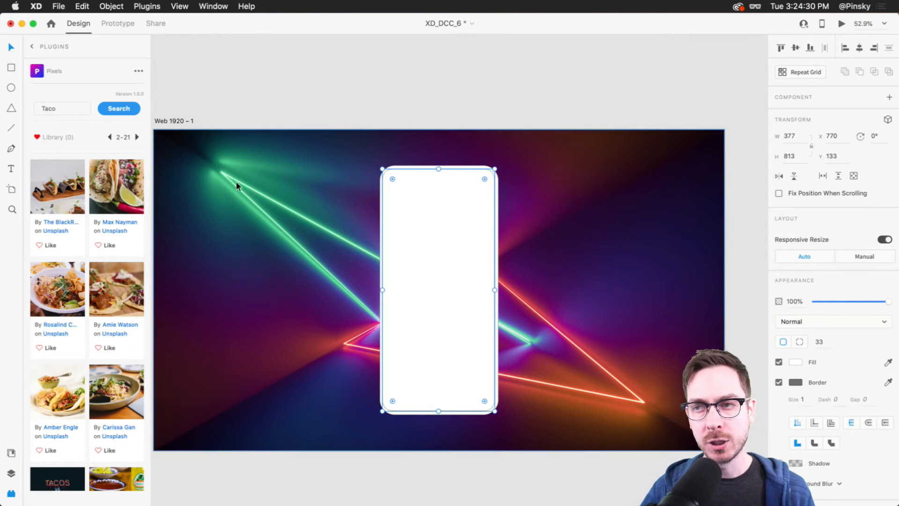
# Step: Turn the neon background, phone frame and screen rectangle into one component and add a second state named State 2
pyautogui.click(319, 79)
pyautogui.moveTo(333, 87); pyautogui.dragTo(545, 301)
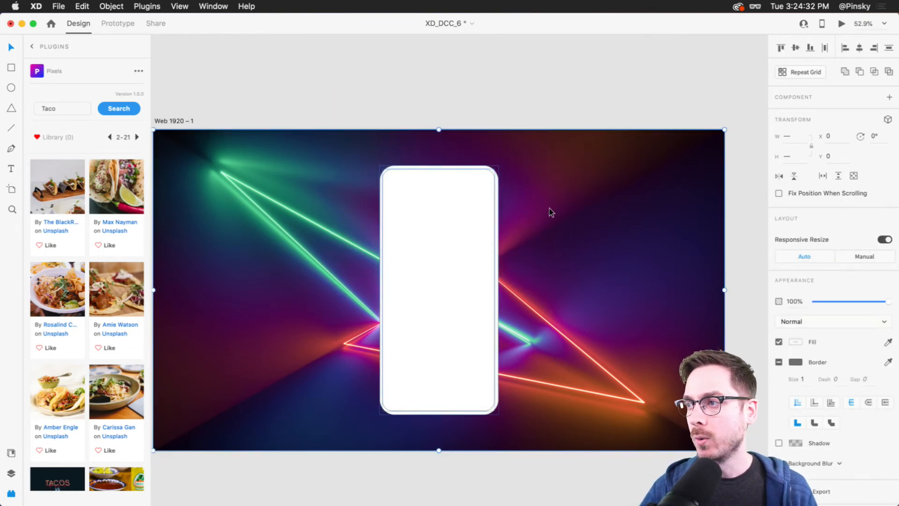
pyautogui.click(890, 97)
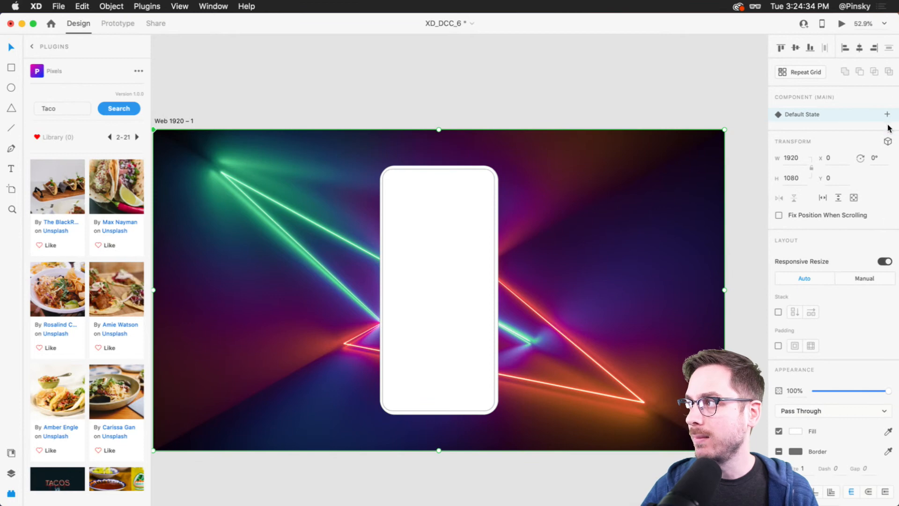
pyautogui.click(887, 114)
pyautogui.click(884, 118)
pyautogui.press('Return')
# Step: Replace the background fill in State 2 with the dark red and green glitch image from the file window
pyautogui.press('super+Tab')
pyautogui.moveTo(501, 188); pyautogui.dragTo(620, 235)
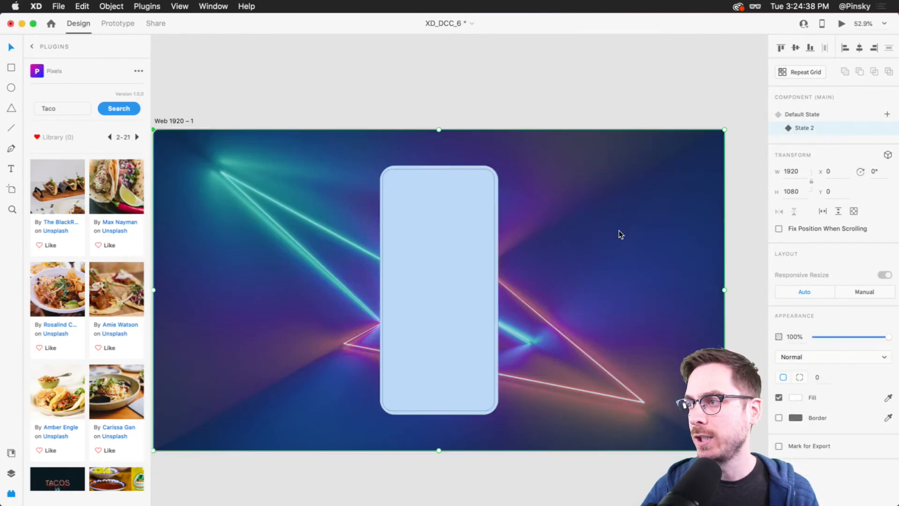
pyautogui.press('Escape')
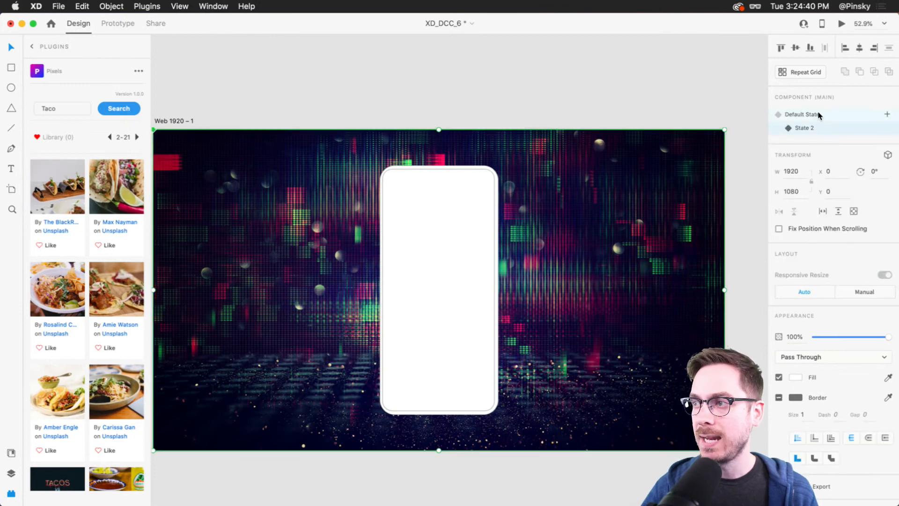
# Step: Switch the component back and forth between Default State and State 2 to compare their backgrounds
pyautogui.click(819, 115)
pyautogui.click(806, 114)
pyautogui.click(805, 127)
pyautogui.click(808, 114)
pyautogui.click(809, 127)
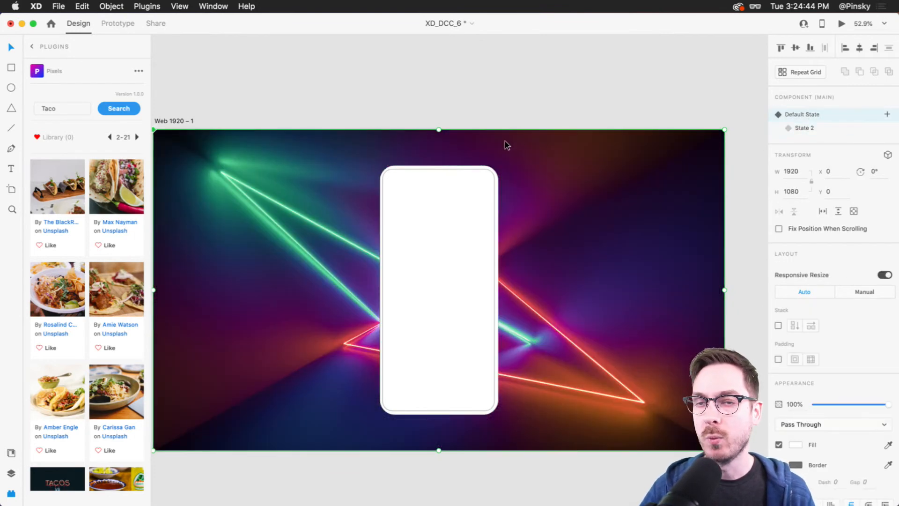